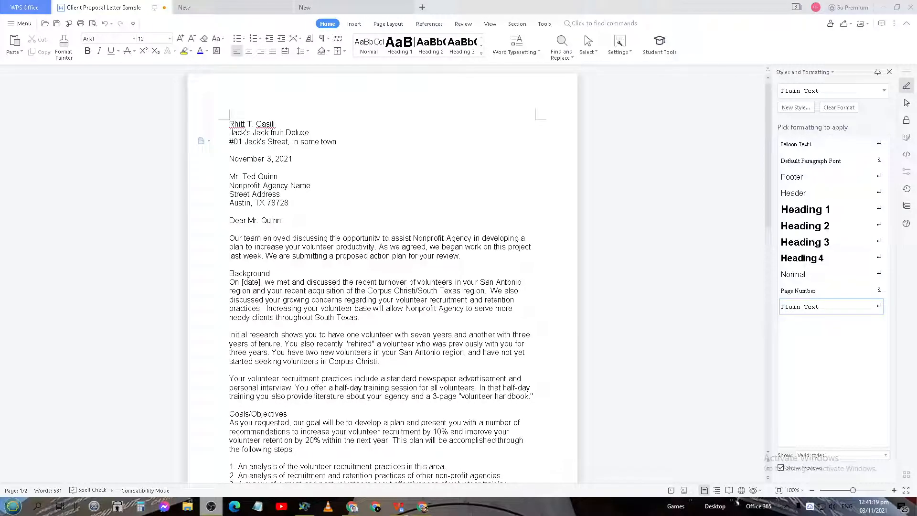
{"action": "left_click_drag", "start_coordinate": [307, 202], "coordinate": [209, 181]}
{"action": "left_click", "coordinate": [320, 203]}
{"action": "left_click_drag", "start_coordinate": [311, 209], "coordinate": [213, 179]}
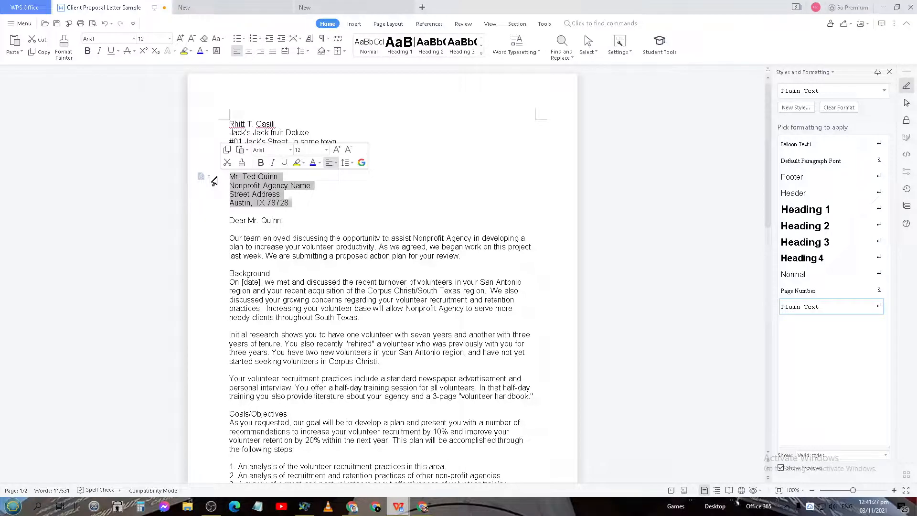
Insert a new line with the placeholders <First Name><Last Name> between the date and the existing recipient address block
{"action": "left_click", "coordinate": [214, 180]}
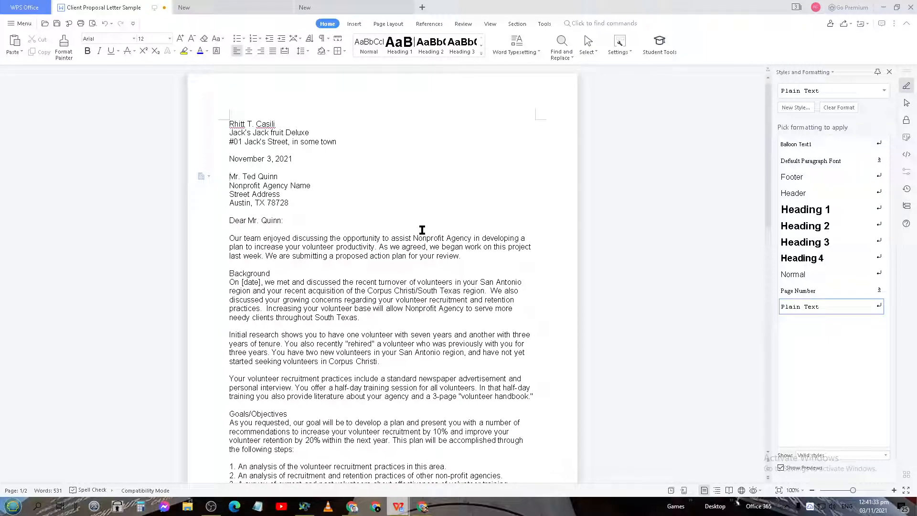
{"action": "key", "text": "Return"}
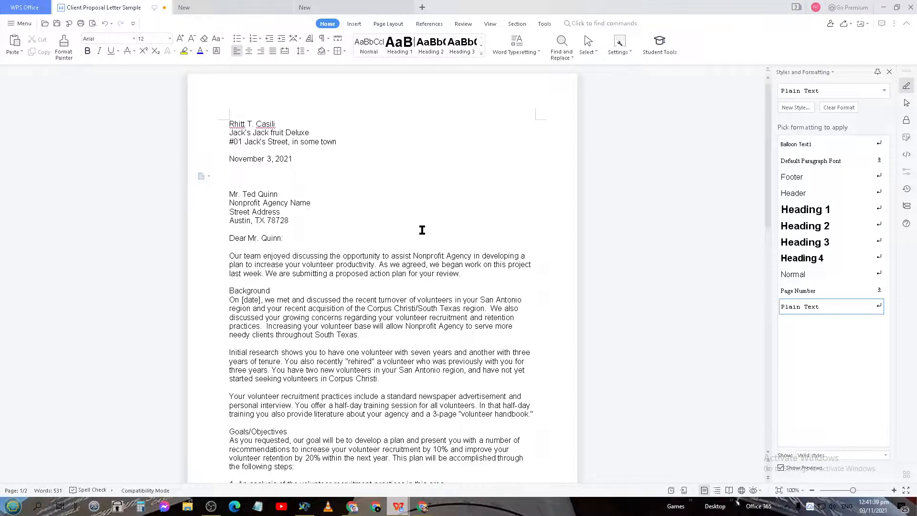
{"action": "type", "text": ","}
{"action": "type", "text": "<"}
{"action": "type", "text": "Firs"}
{"action": "type", "text": "t"}
{"action": "type", "text": " Name"}
{"action": "type", "text": ">"}
{"action": "type", "text": "Last"}
{"action": "key", "text": "BackSpace"}
{"action": "key", "text": "BackSpace"}
{"action": "key", "text": "BackSpace"}
{"action": "key", "text": "BackSpace"}
{"action": "key", "text": "BackSpace"}
{"action": "type", "text": "<Last Name>"}
Replace the recipient's title and surname in the salutation with the placeholder <Last Name>, keeping the colon
{"action": "key", "text": "Down"}
{"action": "key", "text": "Down"}
{"action": "key", "text": "Down"}
{"action": "key", "text": "Down"}
{"action": "key", "text": "Down"}
{"action": "key", "text": "Down"}
{"action": "key", "text": "Down"}
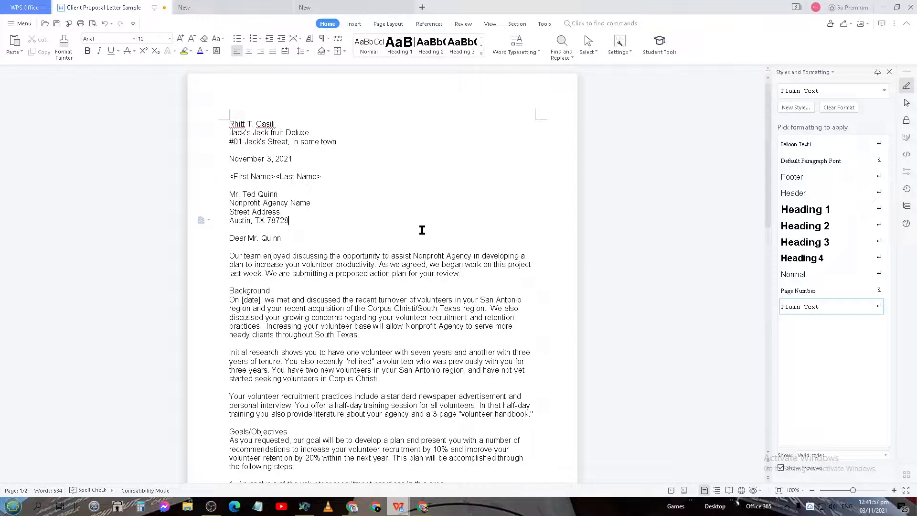
{"action": "key", "text": "BackSpace"}
{"action": "key", "text": "shift+Left"}
{"action": "key", "text": "shift+Left"}
{"action": "key", "text": "shift+Left"}
{"action": "key", "text": "shift+Left"}
{"action": "key", "text": "shift+Left"}
{"action": "key", "text": "shift+Left"}
{"action": "key", "text": "shift+Left"}
{"action": "key", "text": "shift+Left"}
{"action": "key", "text": "shift+Left"}
{"action": "key", "text": "shift+Left"}
{"action": "key", "text": "shift+Left"}
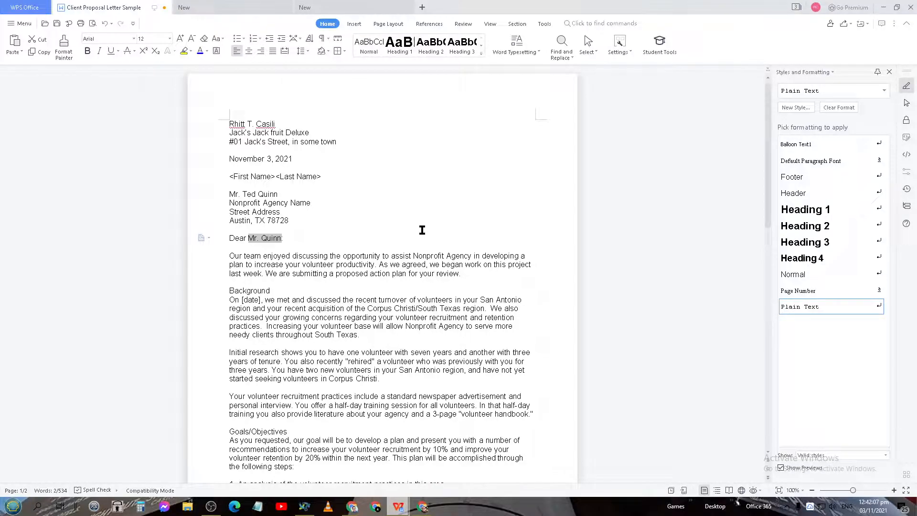
{"action": "type", "text": "<"}
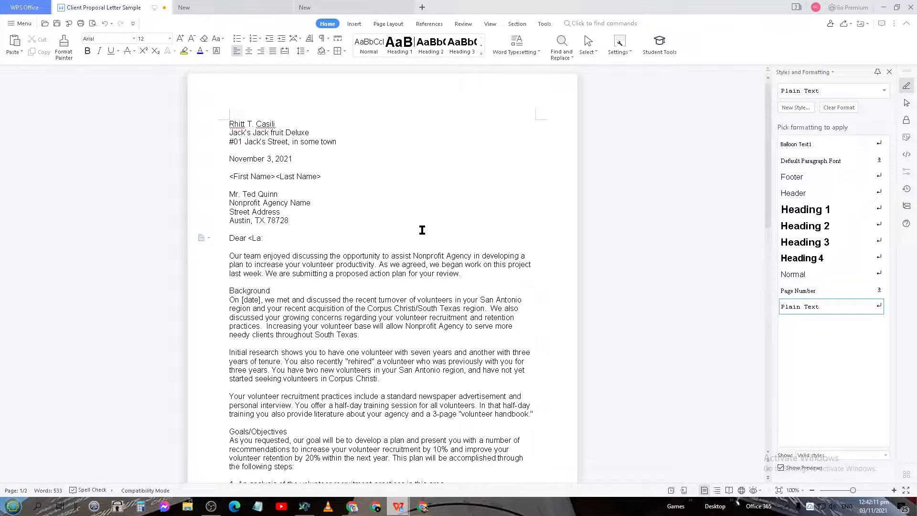
{"action": "type", "text": "Last Name>"}
{"action": "key", "text": "Up"}
{"action": "key", "text": "Up"}
{"action": "key", "text": "Up"}
{"action": "key", "text": "Up"}
{"action": "key", "text": "Up"}
{"action": "key", "text": "Home"}
{"action": "key", "text": "ctrl+shift+Right"}
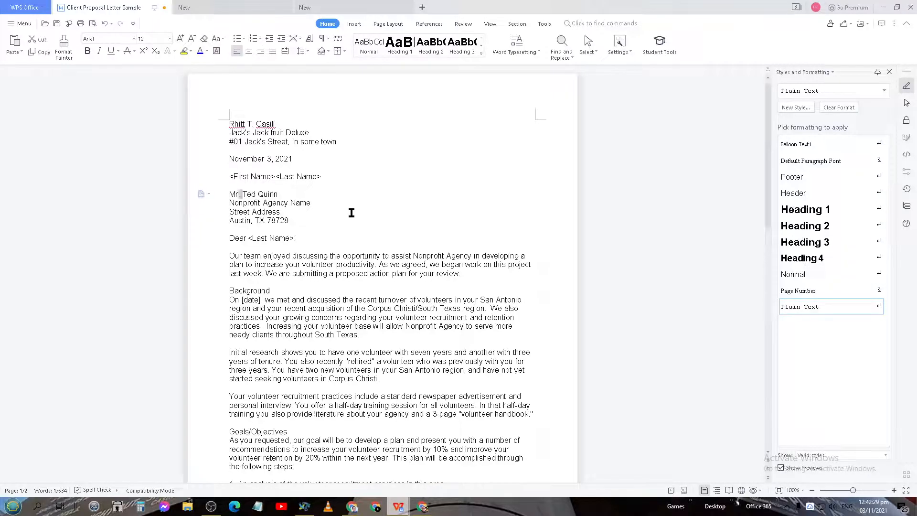
{"action": "key", "text": "Right"}
{"action": "key", "text": "Right"}
{"action": "key", "text": "Right"}
{"action": "key", "text": "Right"}
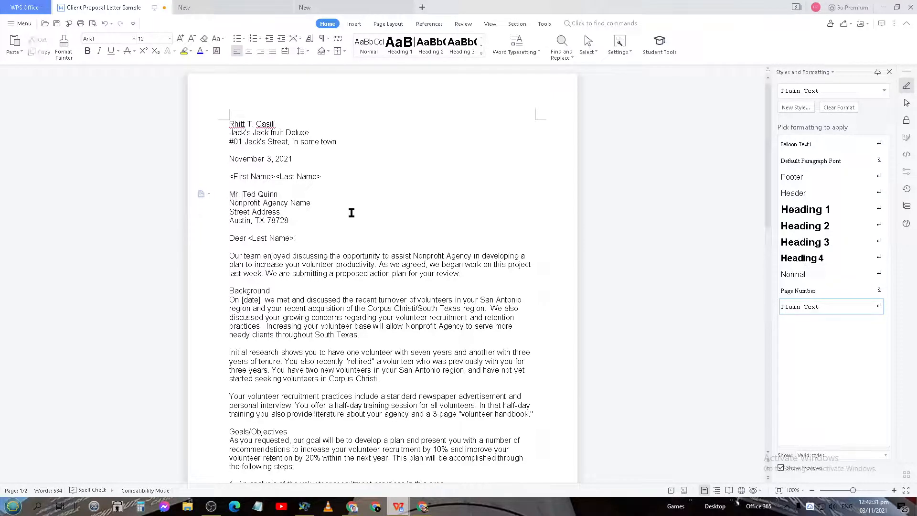
{"action": "key", "text": "ctrl+shift+Right"}
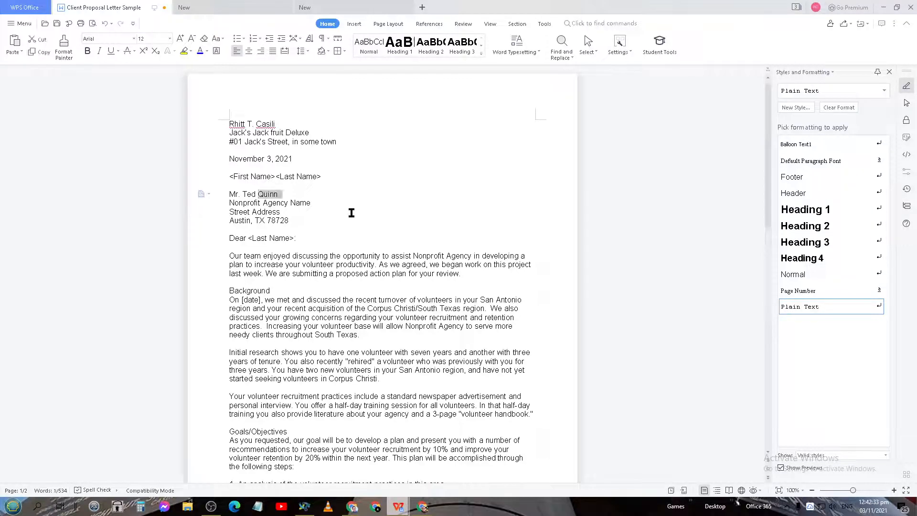
{"action": "key", "text": "Down"}
{"action": "key", "text": "End"}
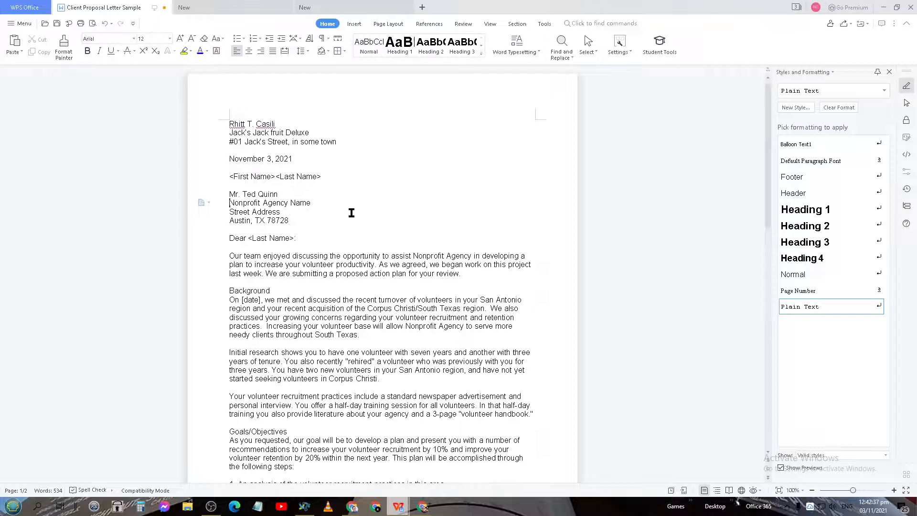
{"action": "key", "text": "Return"}
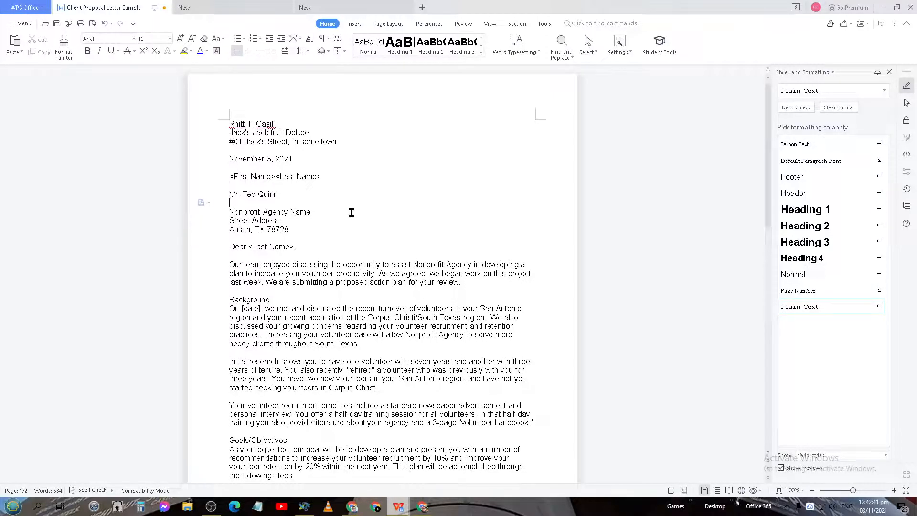
{"action": "key", "text": "BackSpace"}
Add a line reading Company Name directly below the <First Name><Last Name> placeholders
{"action": "key", "text": "Up"}
{"action": "key", "text": "Up"}
{"action": "key", "text": "Home"}
{"action": "key", "text": "End"}
{"action": "key", "text": "Return"}
{"action": "type", "text": "Coma"}
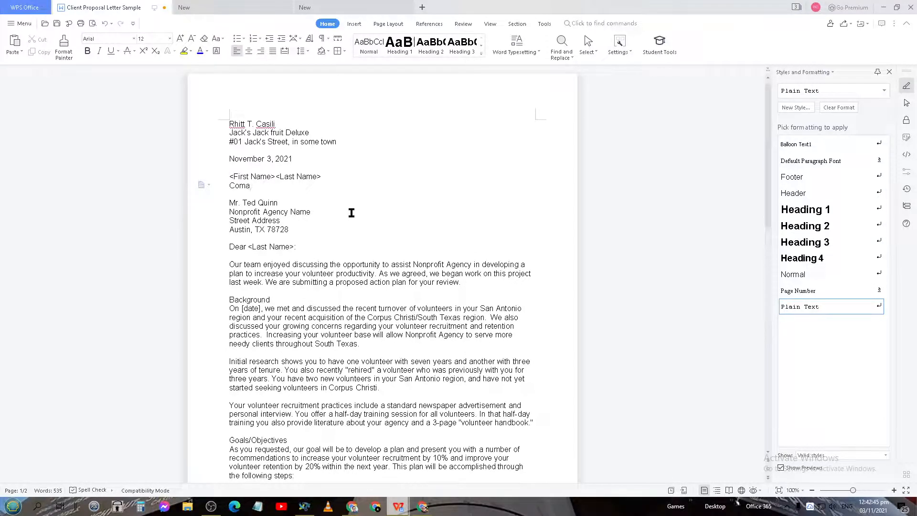
{"action": "key", "text": "BackSpace"}
{"action": "type", "text": "pany Name"}
Start a street address line directly below the Company Name line, using the wording of the old address block
{"action": "key", "text": "Return"}
{"action": "type", "text": "S"}
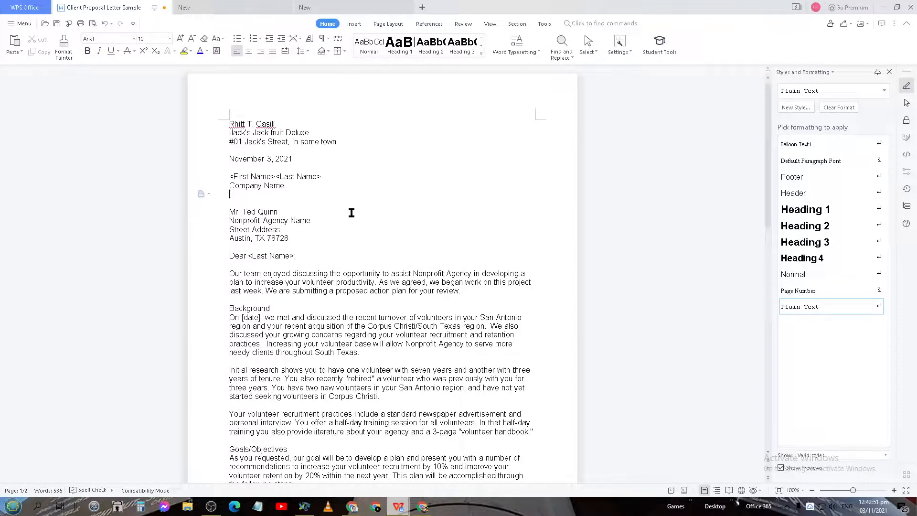
{"action": "type", "text": "ddre"}
{"action": "key", "text": "BackSpace"}
{"action": "left_click_drag", "start_coordinate": [281, 229], "coordinate": [218, 231]}
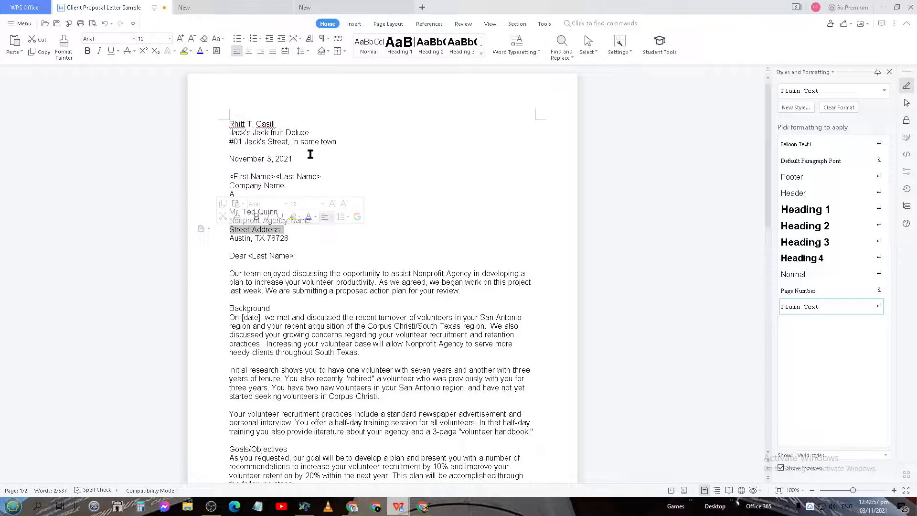
{"action": "left_click", "coordinate": [251, 191]}
{"action": "key", "text": "BackSpace"}
{"action": "type", "text": "T"}
{"action": "key", "text": "BackSpace"}
{"action": "type", "text": "Stree"}
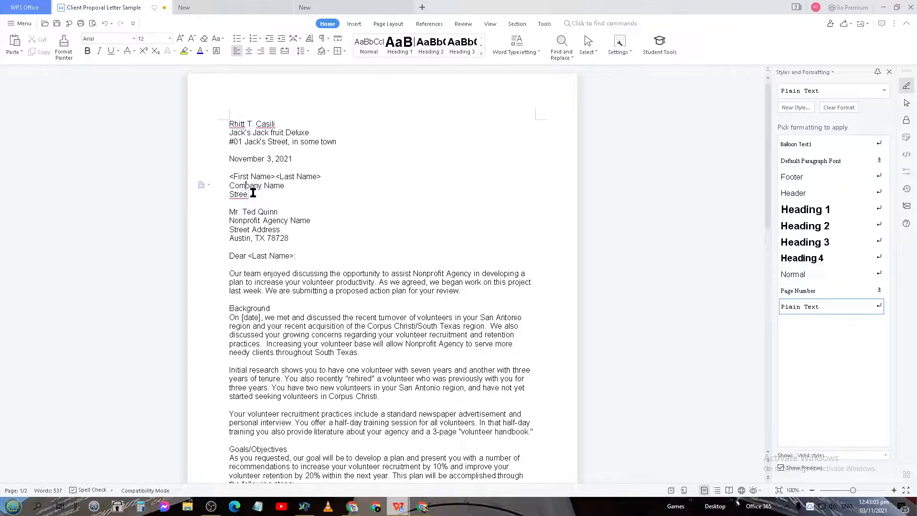
Enclose Company Name in angle brackets and complete the line below it as <Street Address>
{"action": "key", "text": "Home"}
{"action": "type", "text": "<"}
{"action": "type", "text": ">"}
{"action": "key", "text": "Right"}
{"action": "type", "text": "<Street Address>"}
Add the placeholder line <City, Province / State, zip code> below <Street Address>
{"action": "key", "text": "Return"}
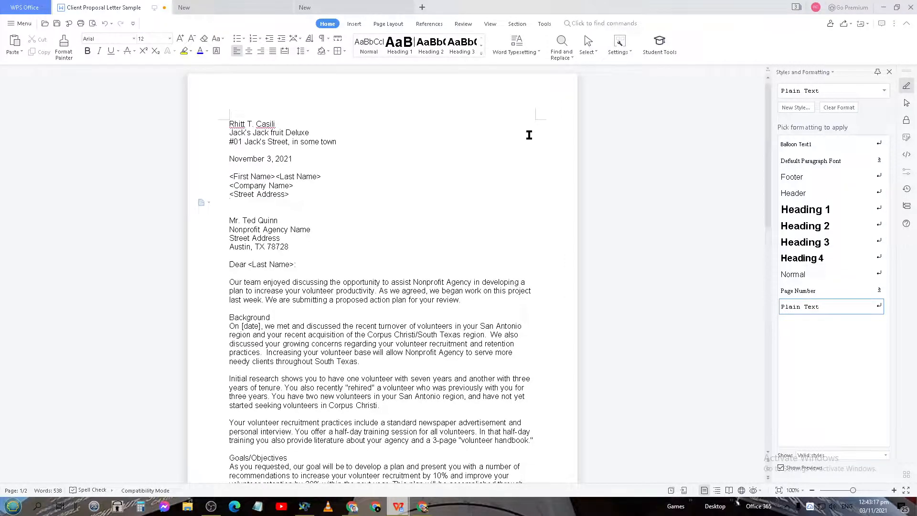
{"action": "type", "text": "<"}
{"action": "type", "text": "C"}
{"action": "type", "text": "ity"}
{"action": "type", "text": ","}
{"action": "type", "text": " Province / "}
{"action": "type", "text": "State"}
{"action": "type", "text": ", "}
{"action": "type", "text": "s"}
{"action": "type", "text": "zip"}
{"action": "type", "text": "code"}
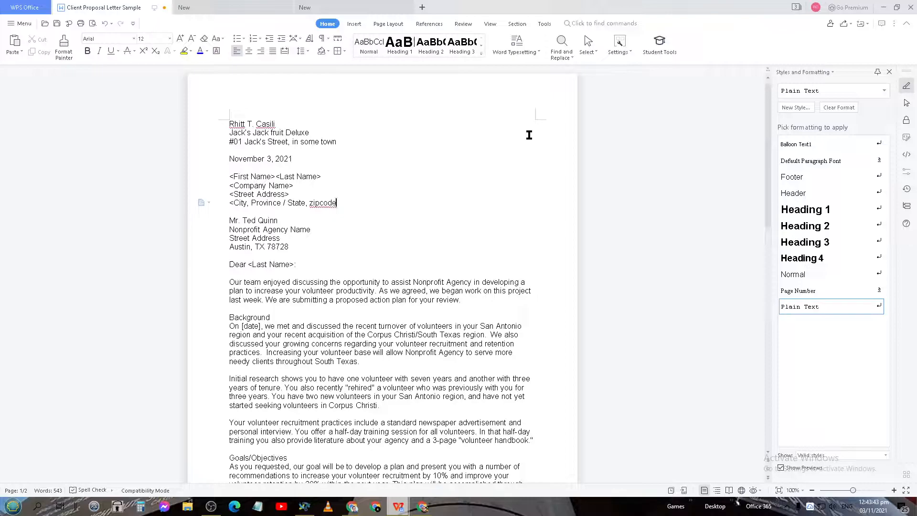
{"action": "key", "text": "Left"}
{"action": "key", "text": "Left"}
{"action": "key", "text": "Left"}
{"action": "key", "text": "End"}
Delete the original four-line recipient address block and the extra blank line left above the salutation
{"action": "left_click", "coordinate": [306, 248]}
{"action": "left_click_drag", "start_coordinate": [308, 238], "coordinate": [219, 235]}
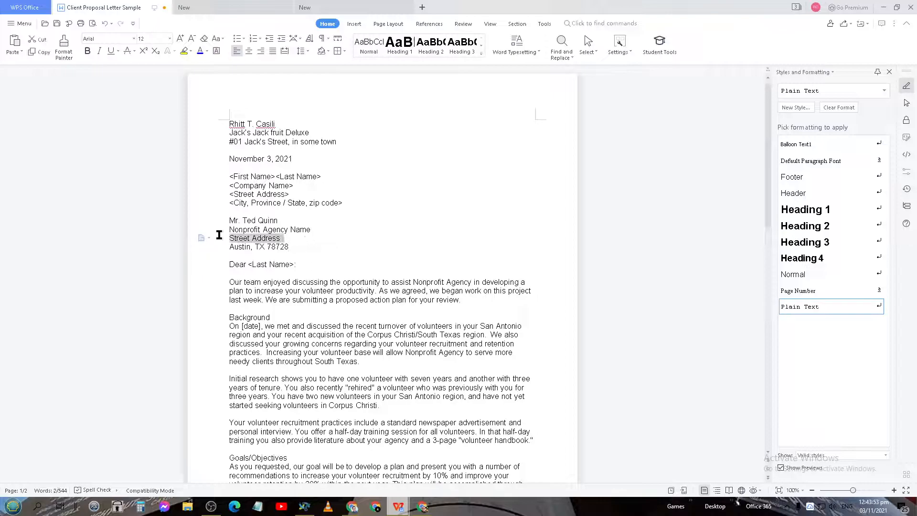
{"action": "left_click", "coordinate": [360, 270]}
{"action": "left_click_drag", "start_coordinate": [320, 247], "coordinate": [323, 237]}
{"action": "key", "text": "shift+Up"}
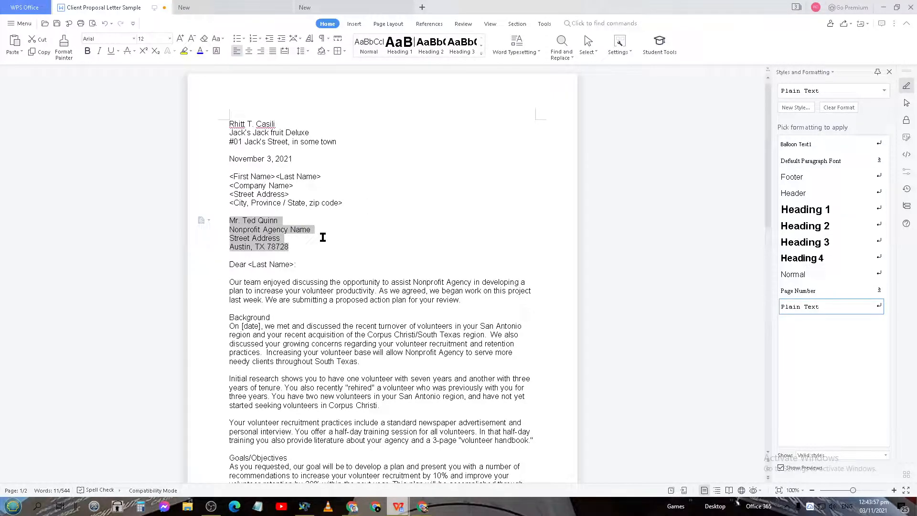
{"action": "key", "text": "Delete"}
{"action": "key", "text": "Up"}
{"action": "key", "text": "Up"}
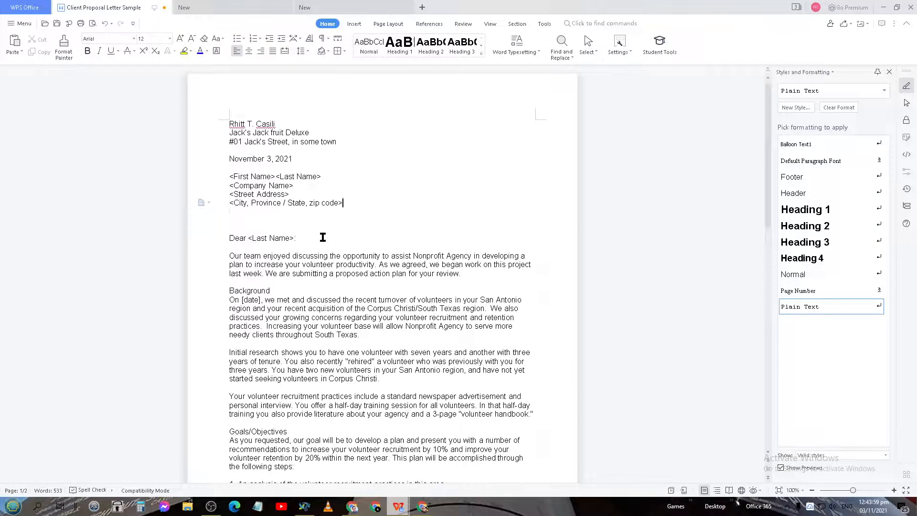
{"action": "key", "text": "Delete"}
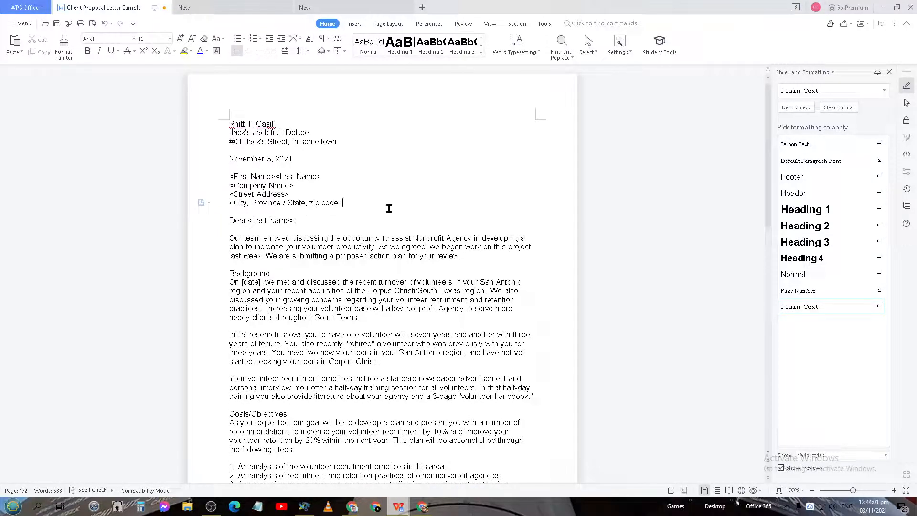
Close the two unused New tabs, keeping the proposal letter open
{"action": "left_click", "coordinate": [260, 115]}
{"action": "left_click", "coordinate": [200, 6]}
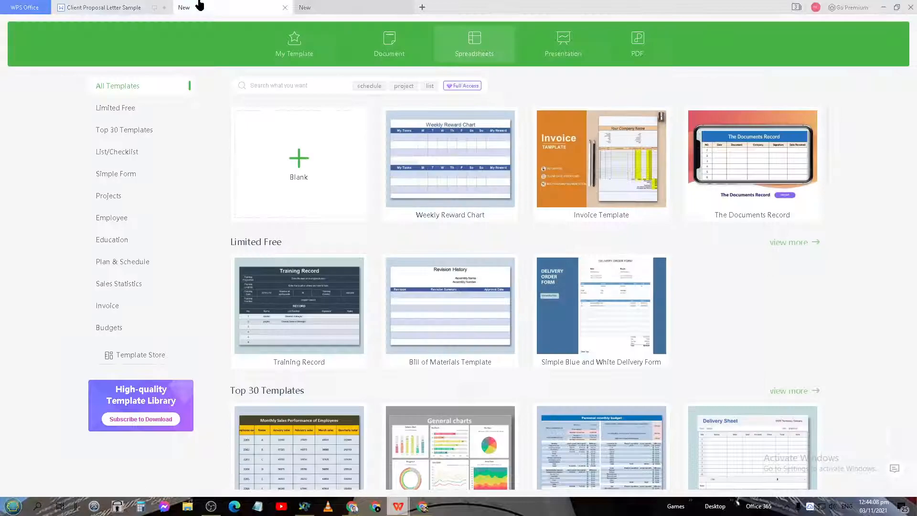
{"action": "left_click", "coordinate": [285, 7]}
{"action": "left_click", "coordinate": [285, 7]}
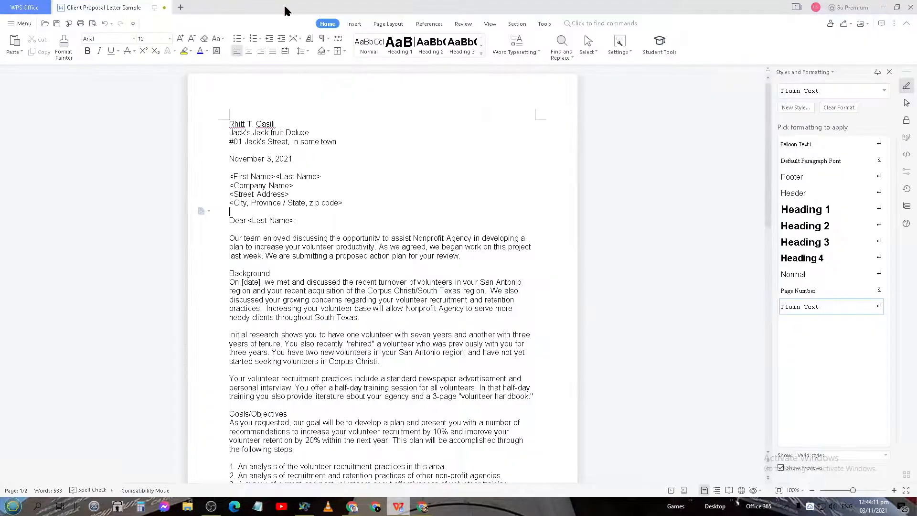
Create a blank spreadsheet workbook
{"action": "left_click", "coordinate": [25, 7]}
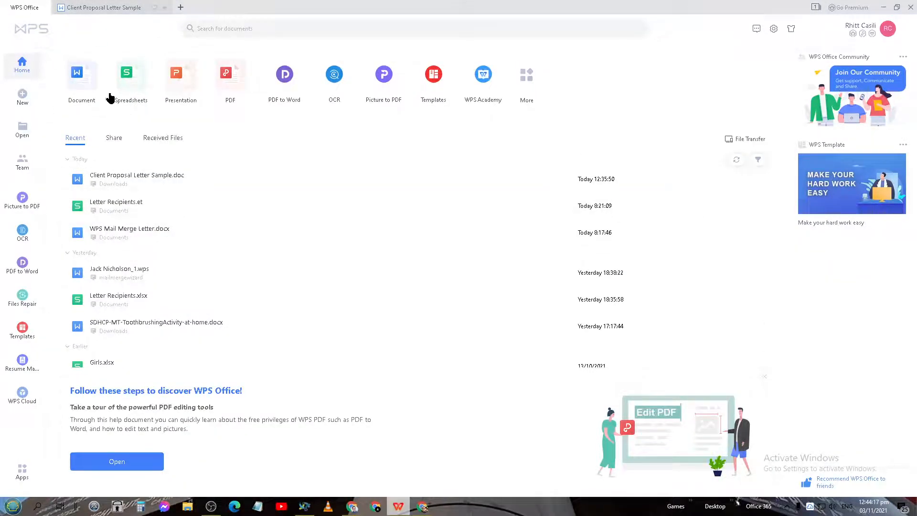
{"action": "left_click", "coordinate": [125, 86]}
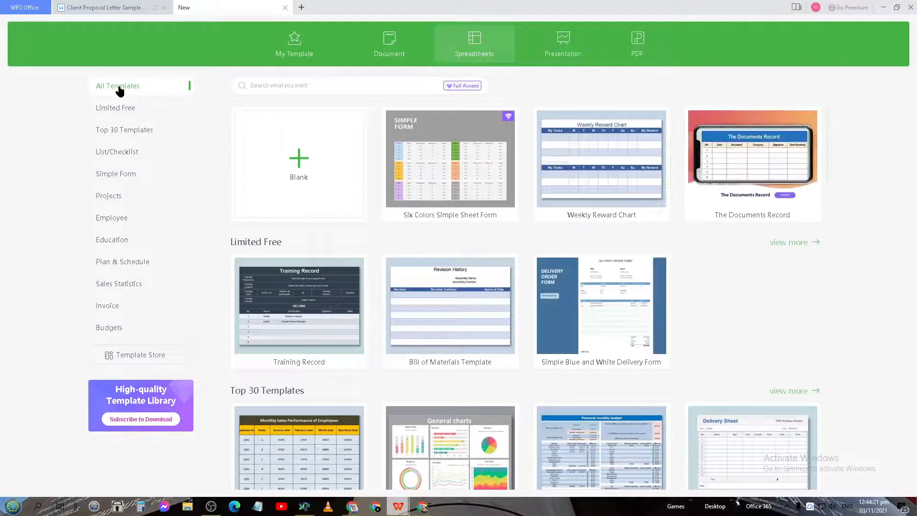
{"action": "left_click", "coordinate": [298, 157]}
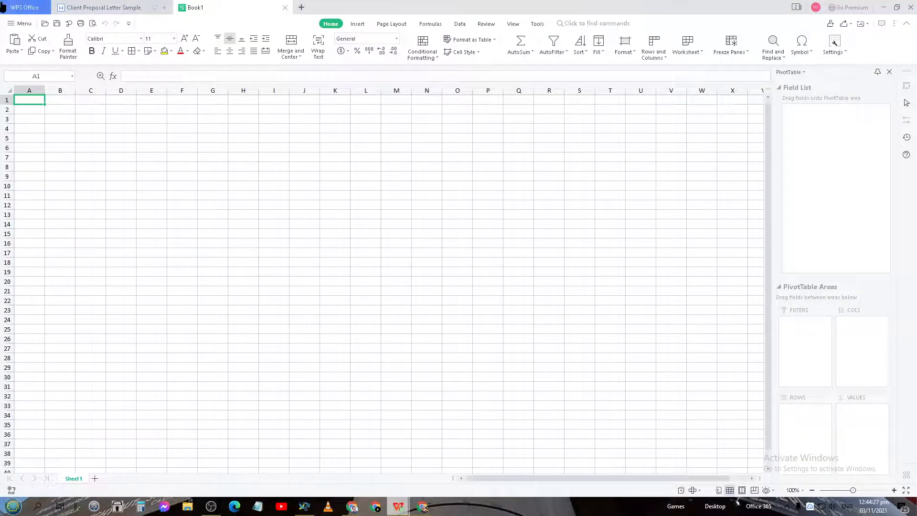
Browse the spreadsheet template gallery in a new tab and close that tab
{"action": "left_click", "coordinate": [301, 7]}
{"action": "left_click", "coordinate": [128, 82]}
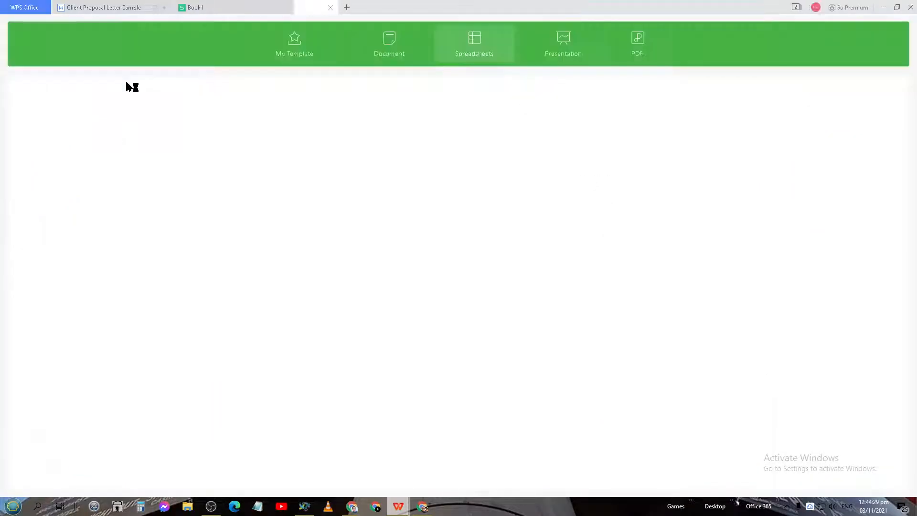
{"action": "scroll", "coordinate": [650, 351], "scroll_direction": "down", "scroll_amount": 5}
{"action": "scroll", "coordinate": [654, 387], "scroll_direction": "up", "scroll_amount": 5}
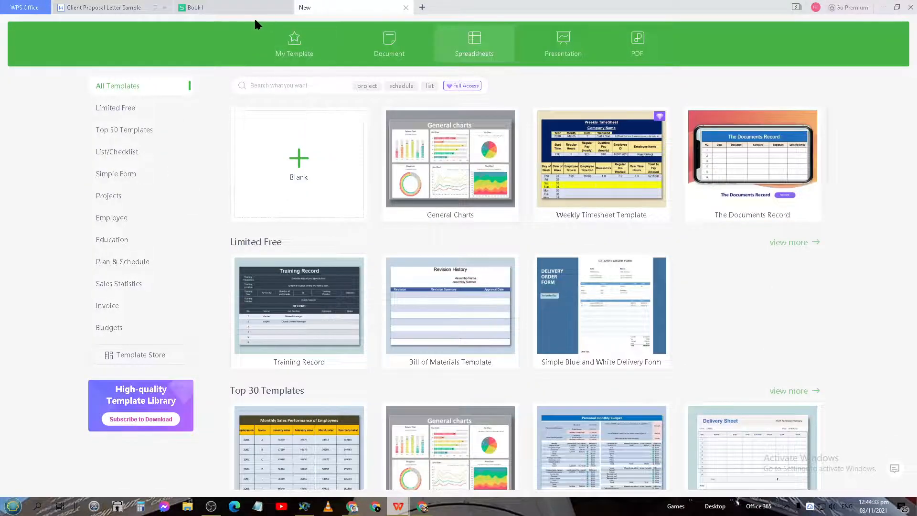
{"action": "scroll", "coordinate": [440, 357], "scroll_direction": "down", "scroll_amount": 5}
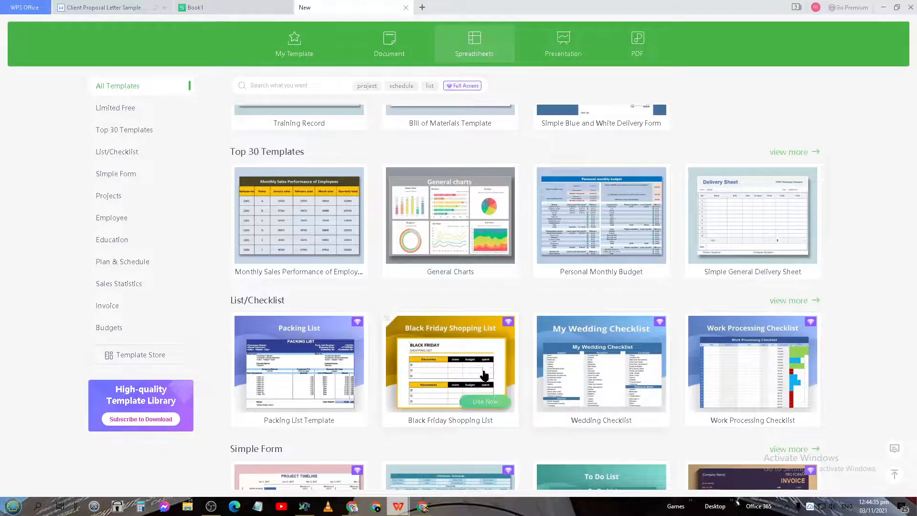
{"action": "scroll", "coordinate": [478, 411], "scroll_direction": "down", "scroll_amount": 7}
{"action": "scroll", "coordinate": [605, 445], "scroll_direction": "down", "scroll_amount": 6}
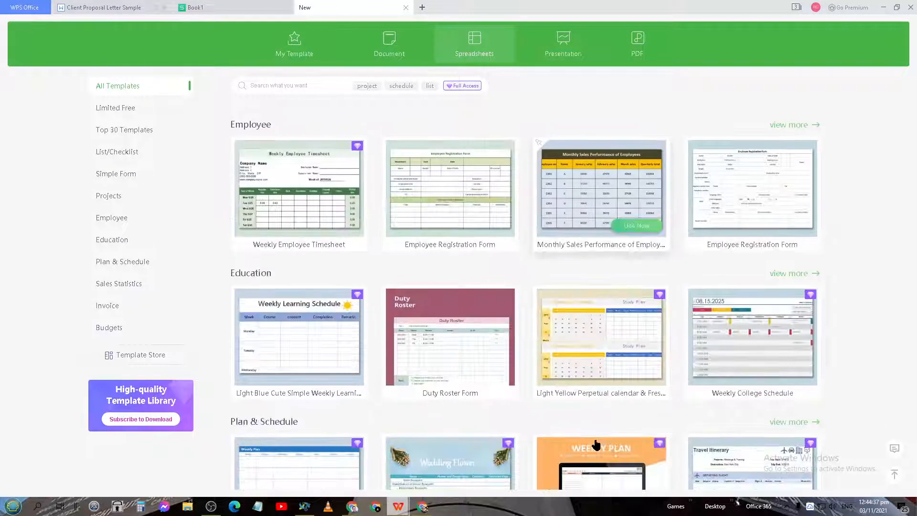
{"action": "scroll", "coordinate": [454, 370], "scroll_direction": "up", "scroll_amount": 3}
{"action": "scroll", "coordinate": [454, 371], "scroll_direction": "up", "scroll_amount": 10}
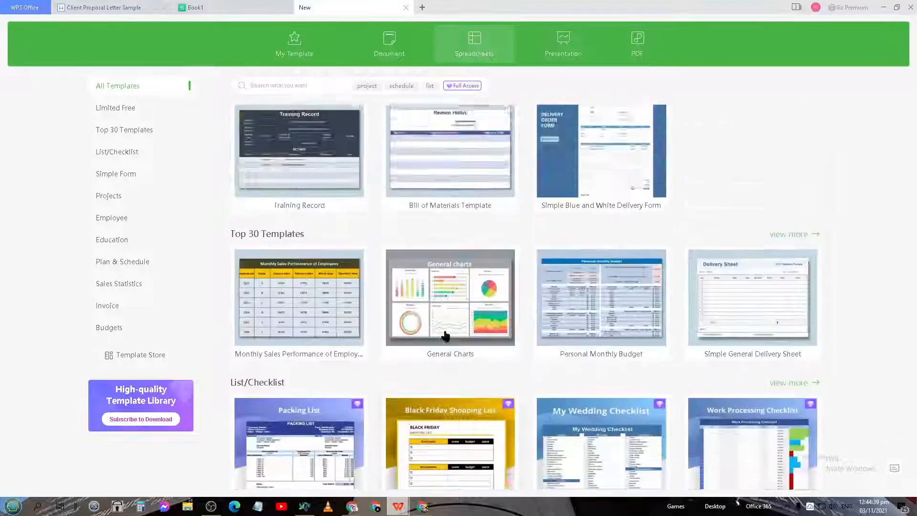
{"action": "left_click", "coordinate": [218, 7]}
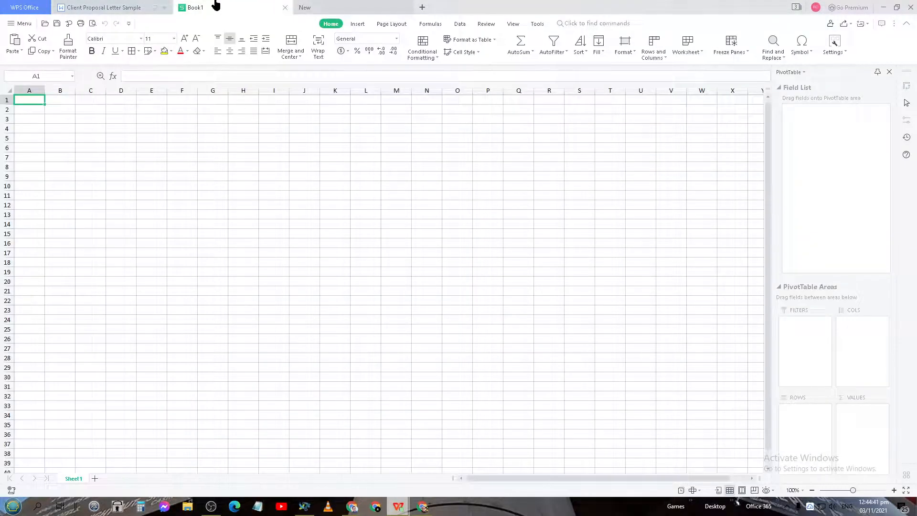
{"action": "left_click", "coordinate": [351, 7]}
{"action": "left_click", "coordinate": [406, 7]}
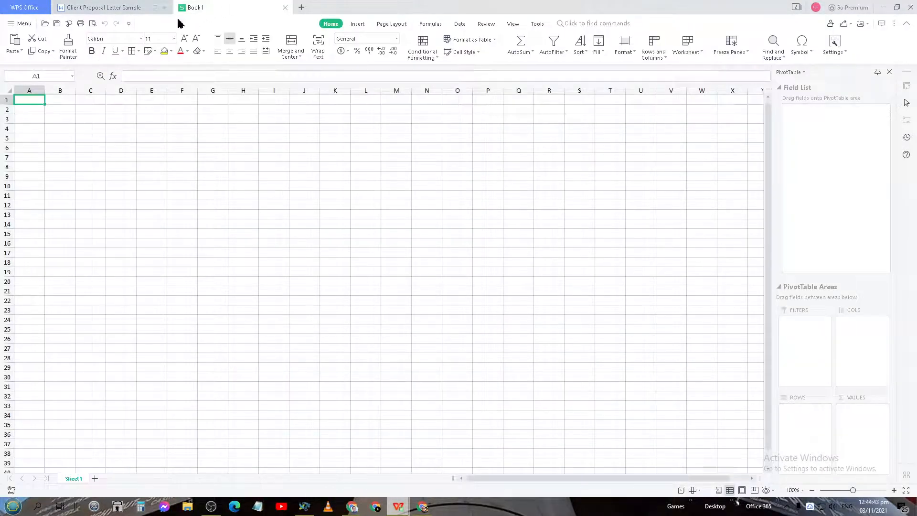
Switch back to the Client Proposal Letter Sample document and check its available save-as formats
{"action": "left_click", "coordinate": [100, 7]}
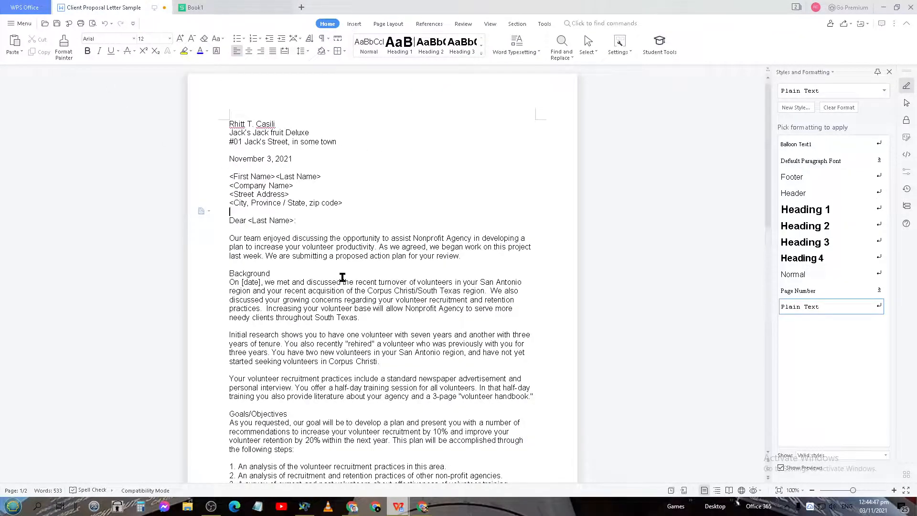
{"action": "key", "text": "f"}
{"action": "key", "text": "a"}
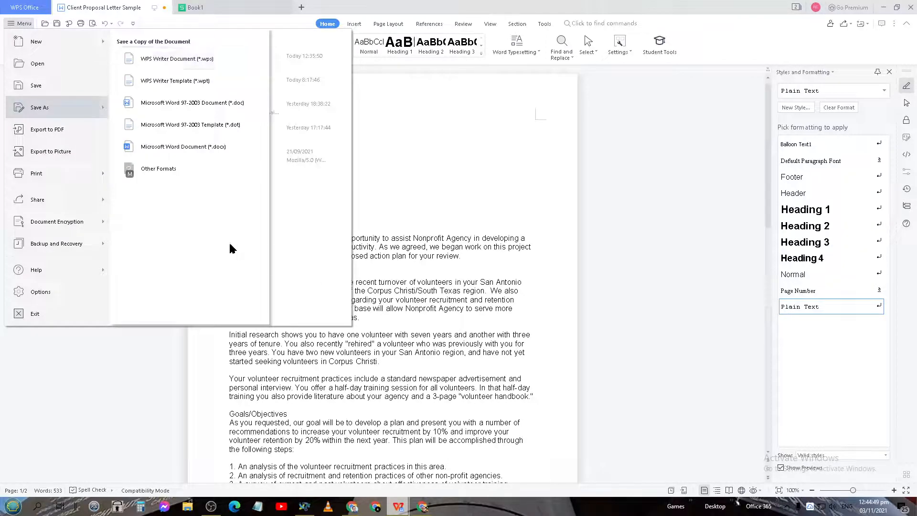
{"action": "left_click", "coordinate": [36, 104]}
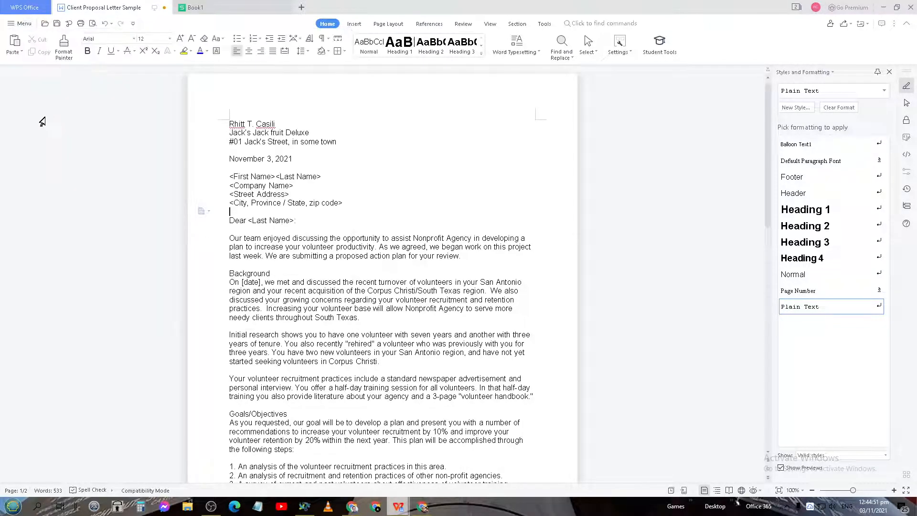
{"action": "left_click", "coordinate": [35, 7]}
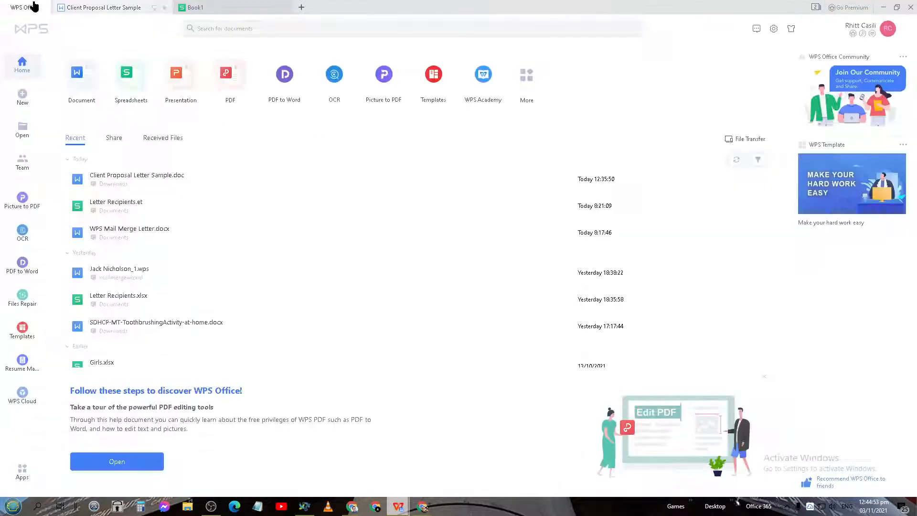
{"action": "left_click", "coordinate": [109, 6]}
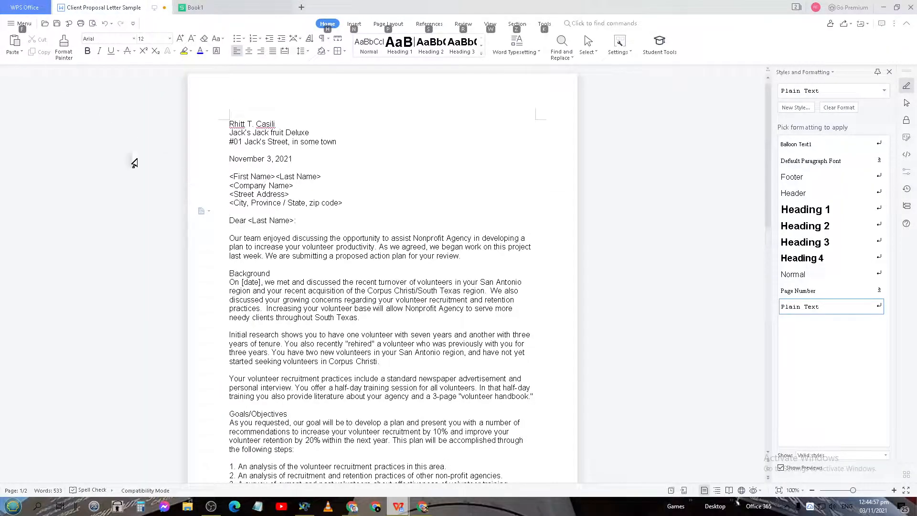
{"action": "left_click", "coordinate": [26, 25]}
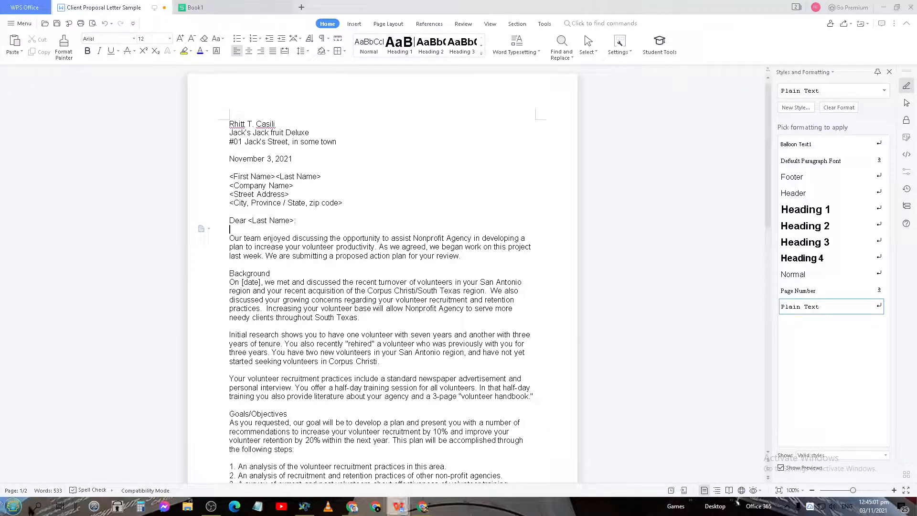
Launch Windows Magnifier and dock its magnified view along the top edge of the screen
{"action": "key", "text": "super+Tab"}
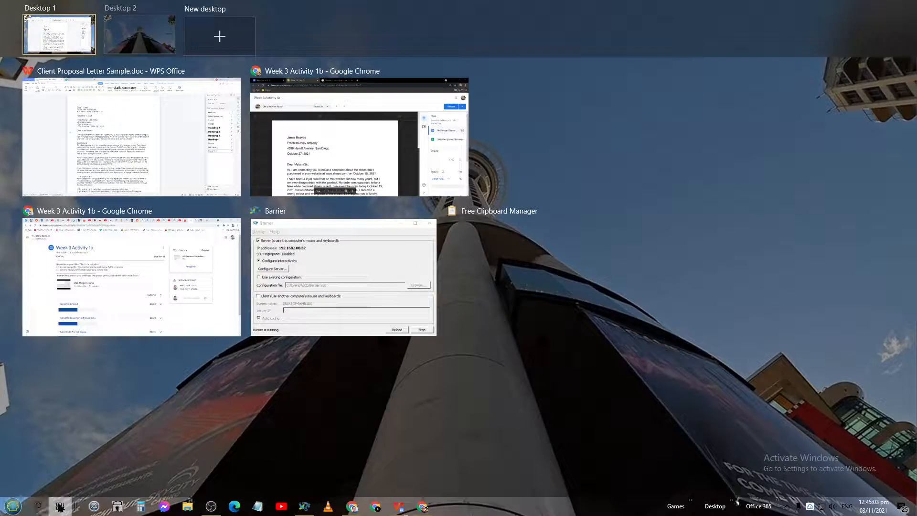
{"action": "left_click", "coordinate": [60, 507]}
{"action": "left_click", "coordinate": [37, 506]}
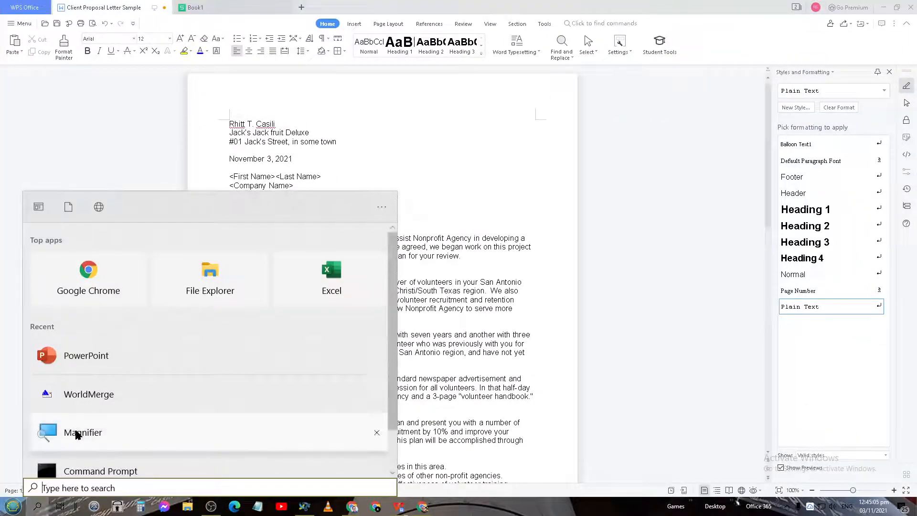
{"action": "left_click", "coordinate": [77, 434]}
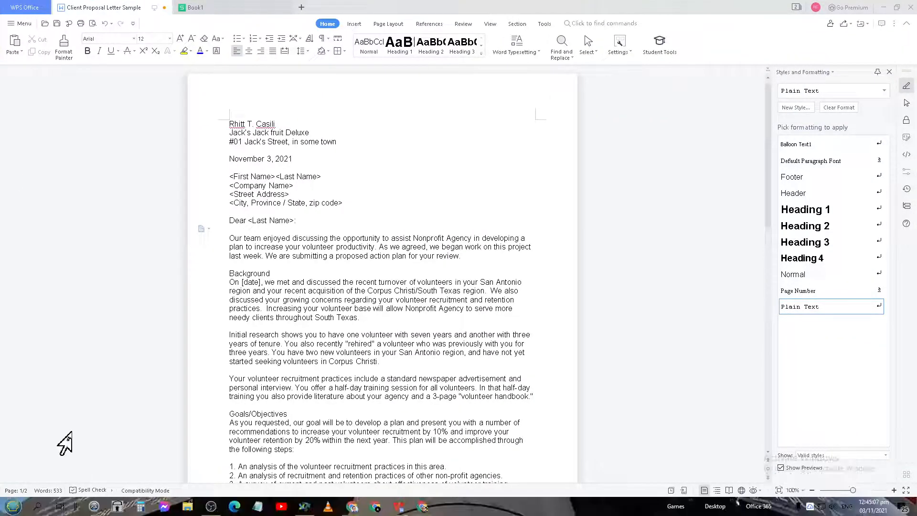
{"action": "key", "text": "super+equal"}
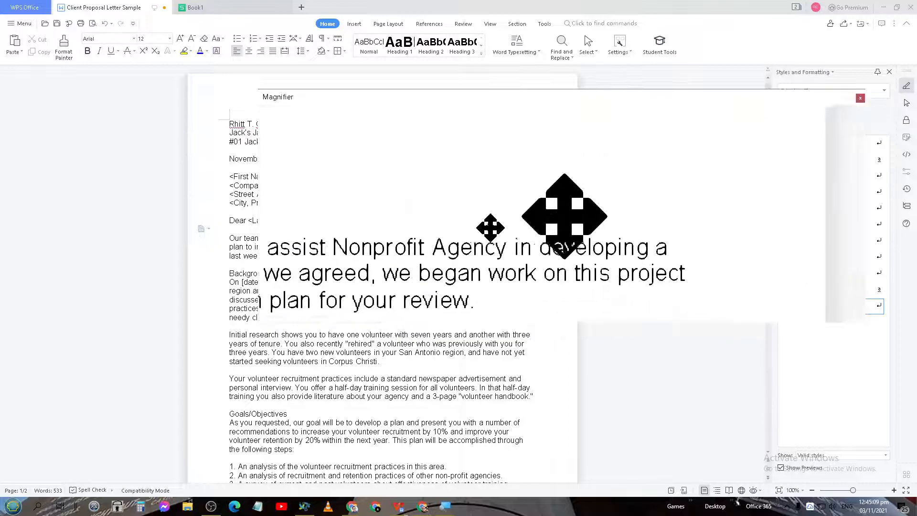
{"action": "left_click_drag", "start_coordinate": [443, 263], "coordinate": [382, 1]}
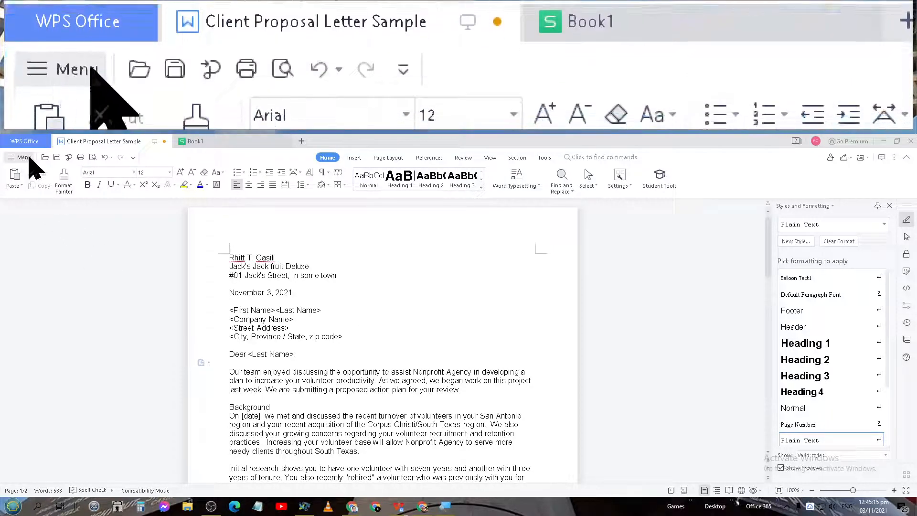
Review the recipient name, company, street address and city placeholder lines above the salutation
{"action": "left_click", "coordinate": [30, 159]}
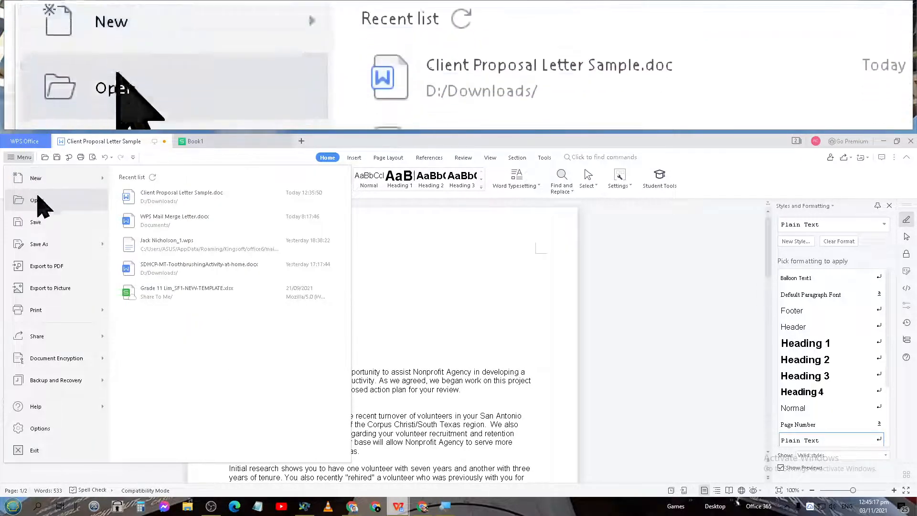
{"action": "left_click", "coordinate": [526, 263]}
{"action": "left_click", "coordinate": [376, 338]}
{"action": "left_click_drag", "start_coordinate": [376, 338], "coordinate": [230, 310]}
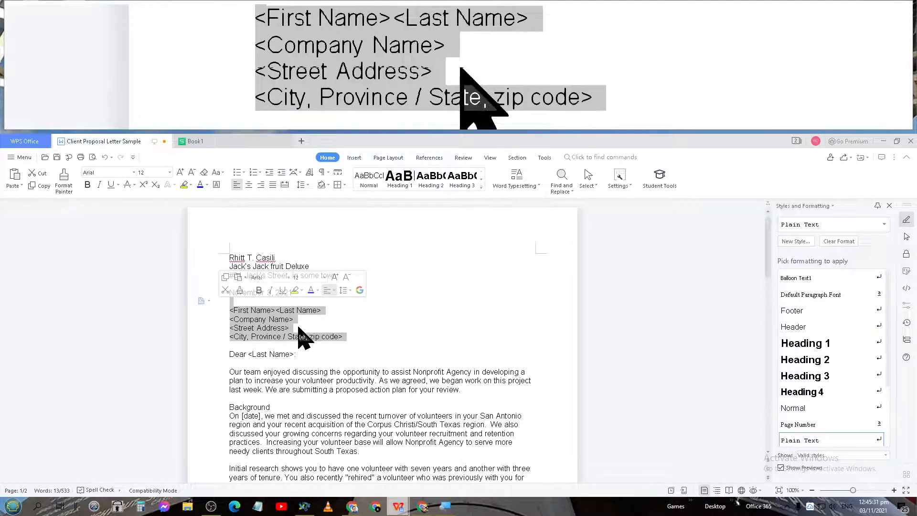
{"action": "left_click", "coordinate": [302, 329]}
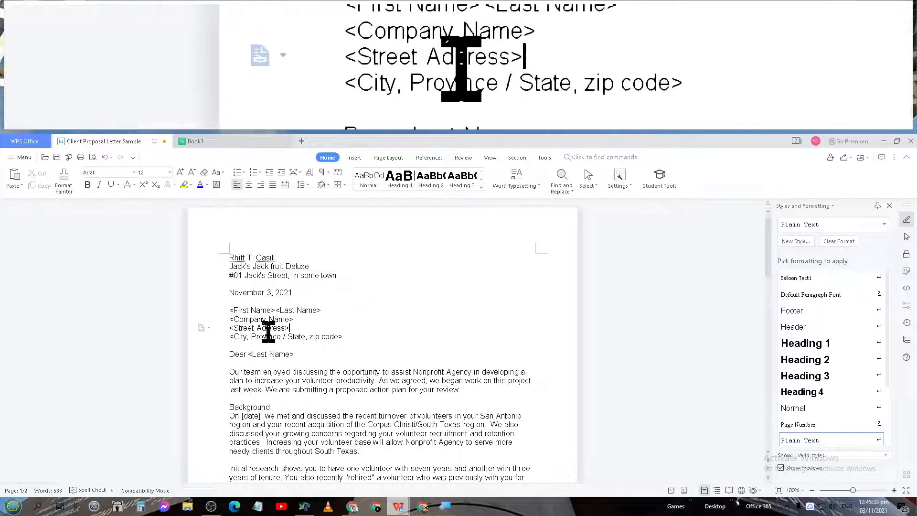
{"action": "left_click_drag", "start_coordinate": [231, 328], "coordinate": [291, 327]}
{"action": "left_click", "coordinate": [243, 333]}
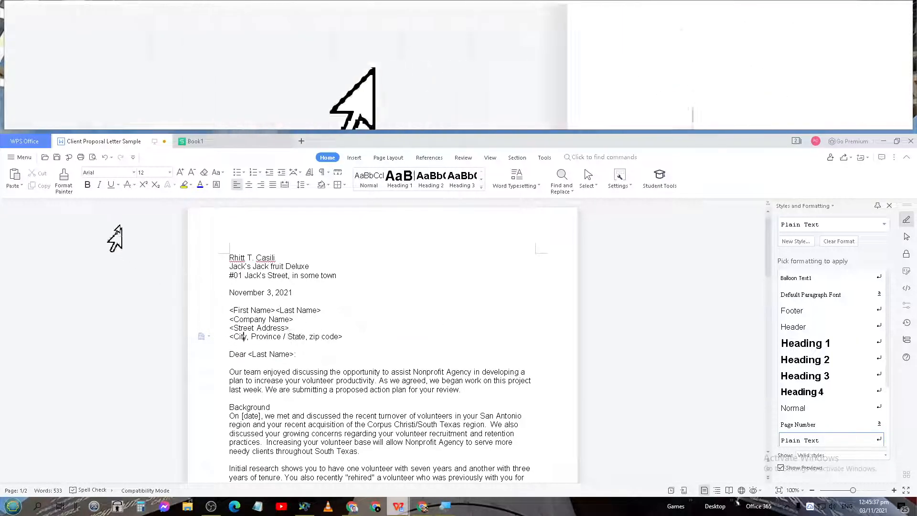
Start saving a copy of the letter in Downloads, replacing "Sample" in the document name with "Mail Merge Original"
{"action": "left_click", "coordinate": [19, 157]}
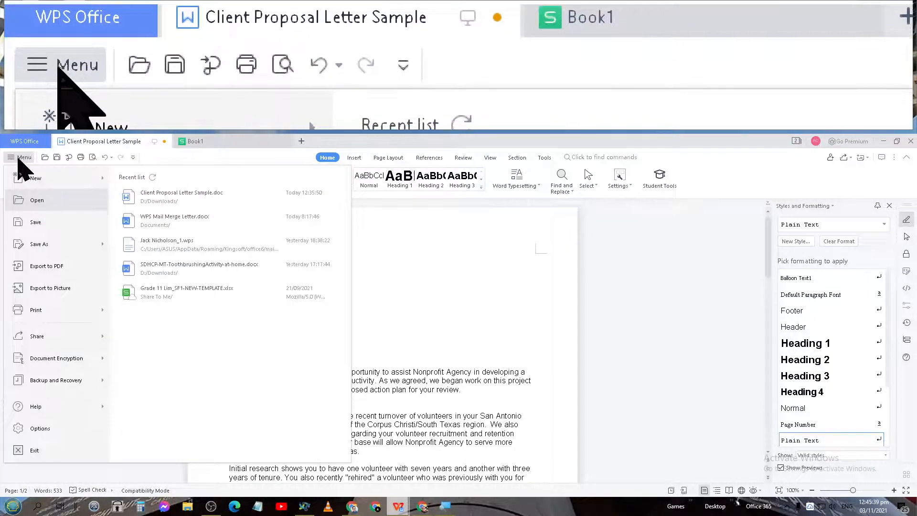
{"action": "left_click", "coordinate": [55, 246]}
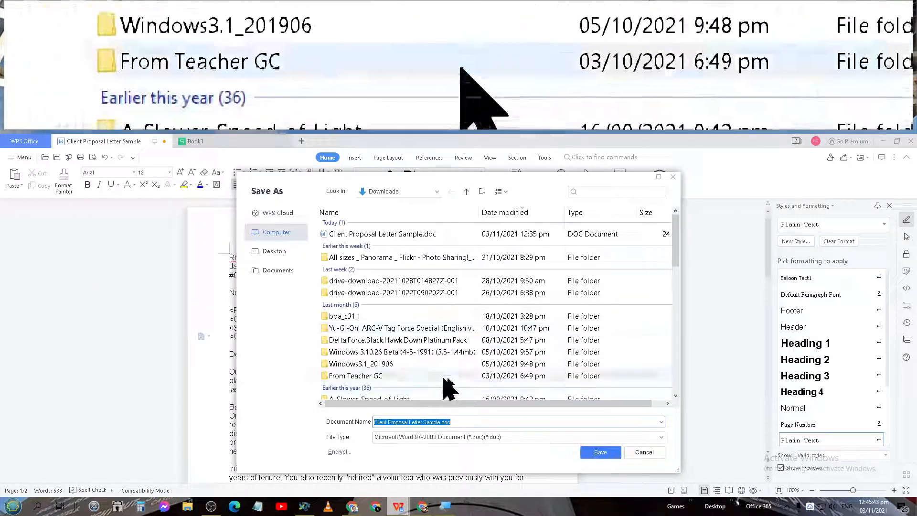
{"action": "left_click", "coordinate": [473, 423]}
{"action": "left_click", "coordinate": [511, 438]}
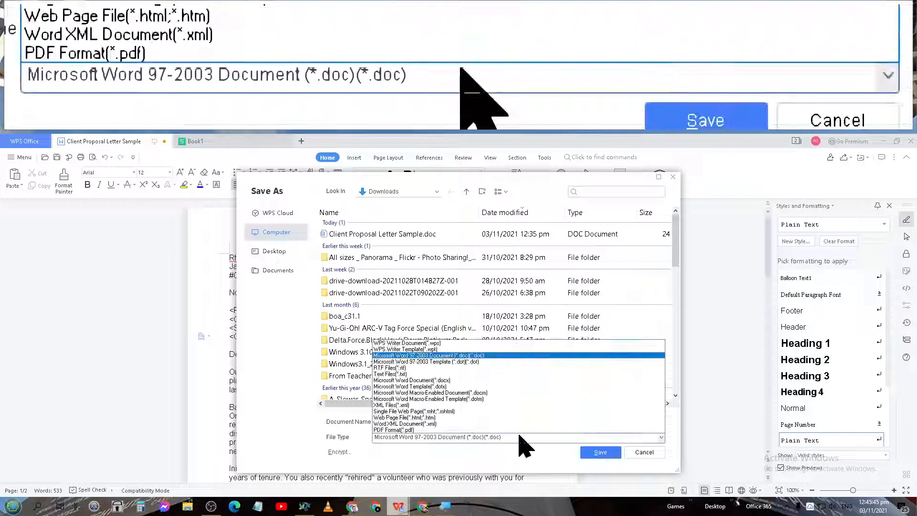
{"action": "left_click", "coordinate": [520, 435]}
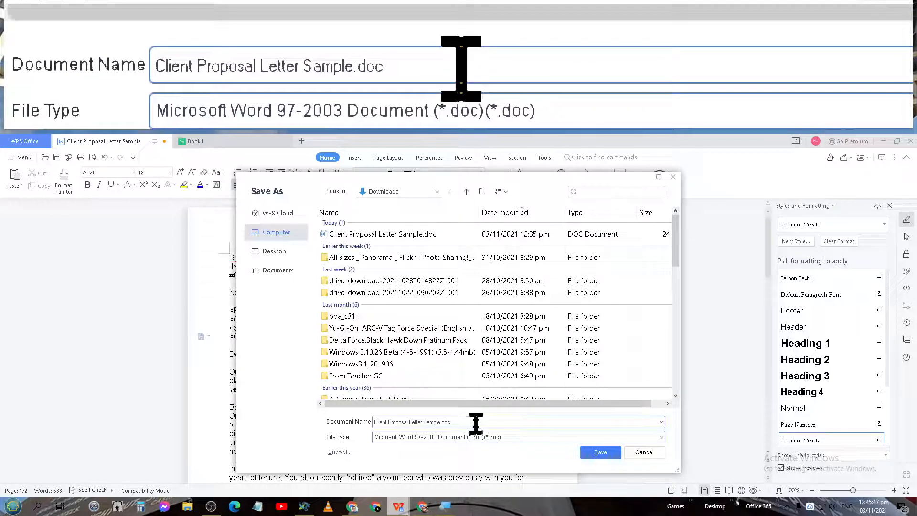
{"action": "left_click_drag", "start_coordinate": [374, 421], "coordinate": [475, 423]}
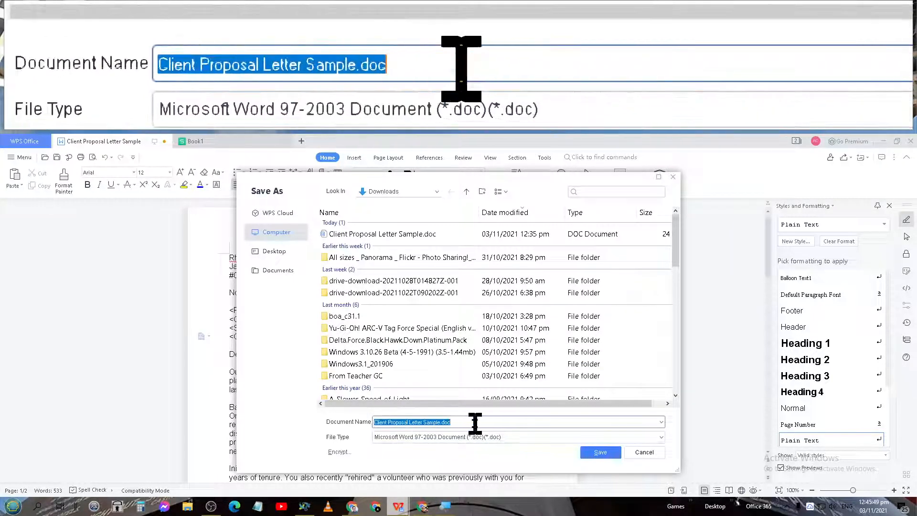
{"action": "left_click", "coordinate": [443, 424]}
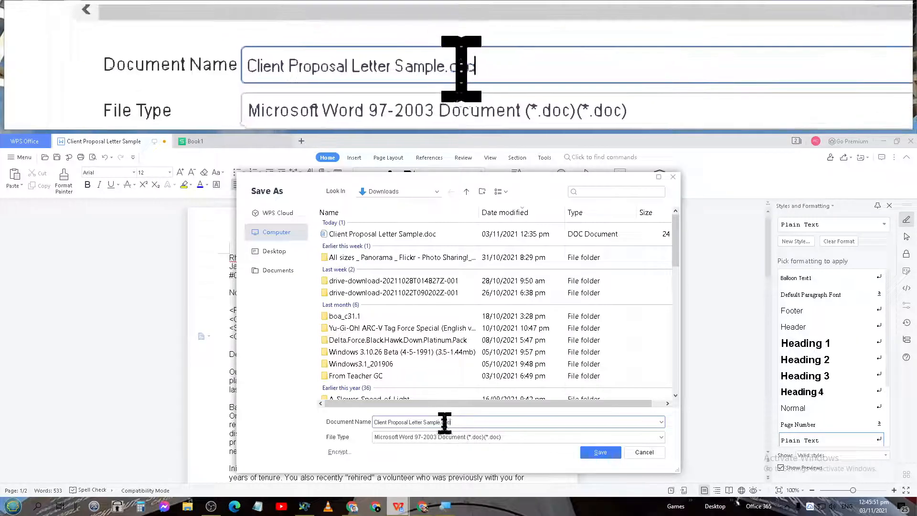
{"action": "key", "text": "ctrl+shift+Left"}
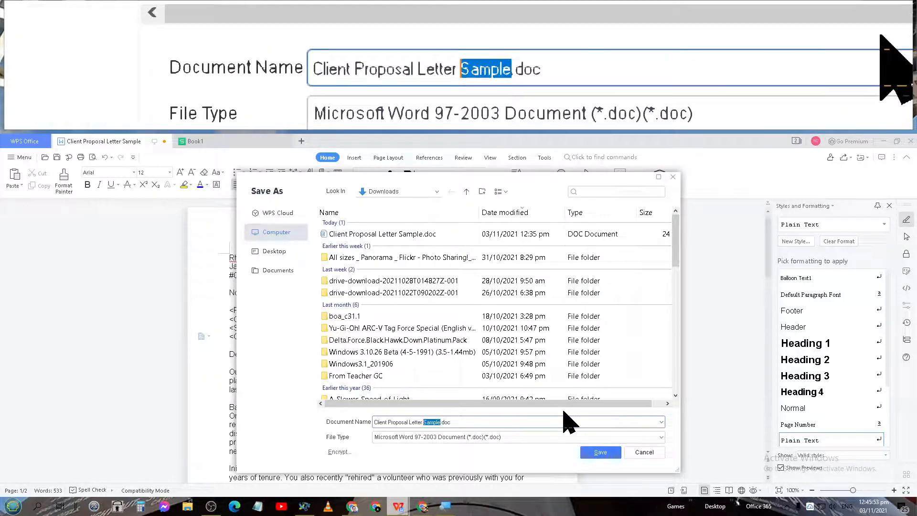
{"action": "type", "text": "Mail Merge Ori"}
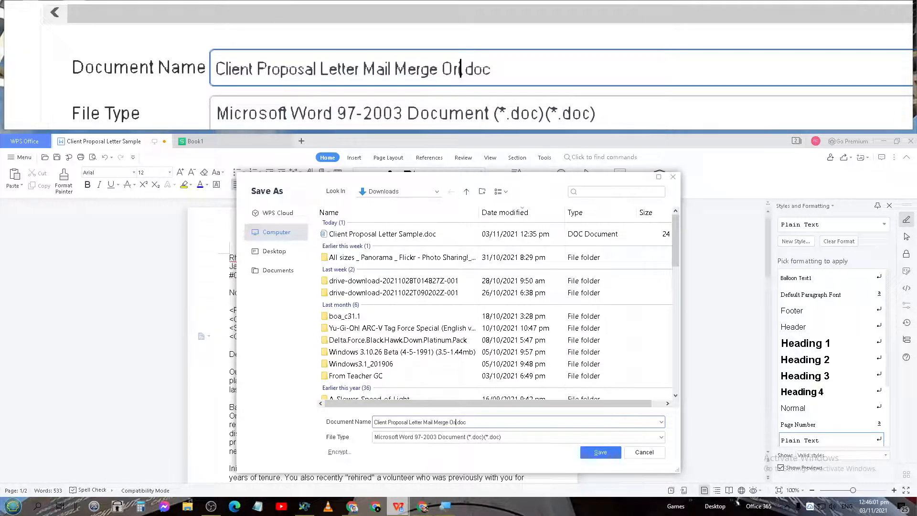
{"action": "type", "text": "ginal"}
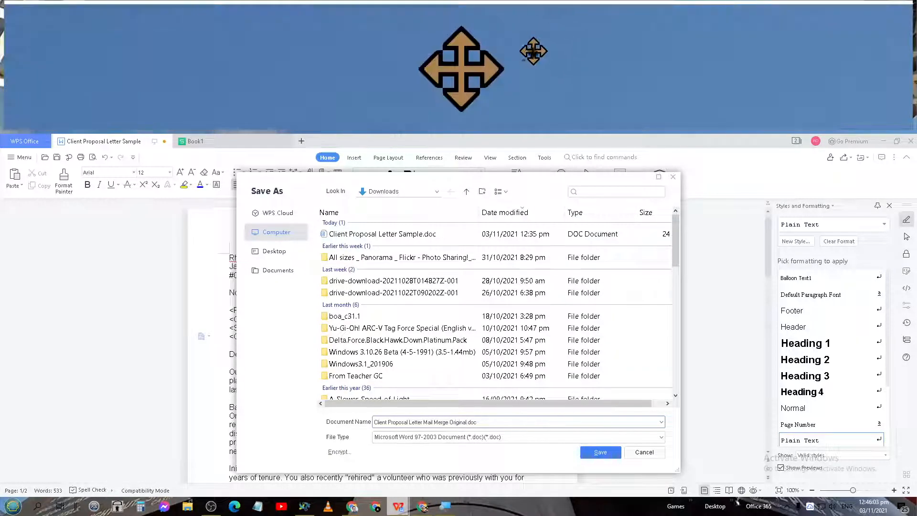
Set the copy's file type to Microsoft Word Document (*.docx)
{"action": "left_click", "coordinate": [508, 449]}
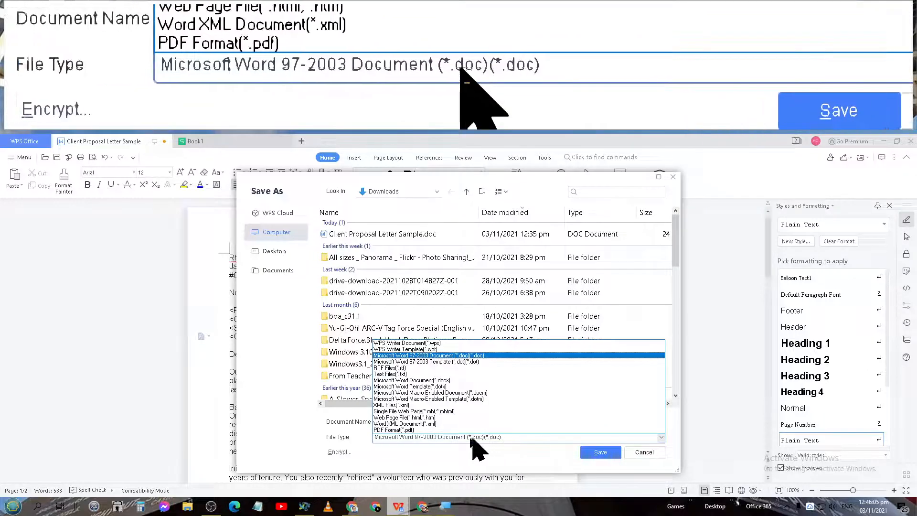
{"action": "left_click", "coordinate": [434, 381]}
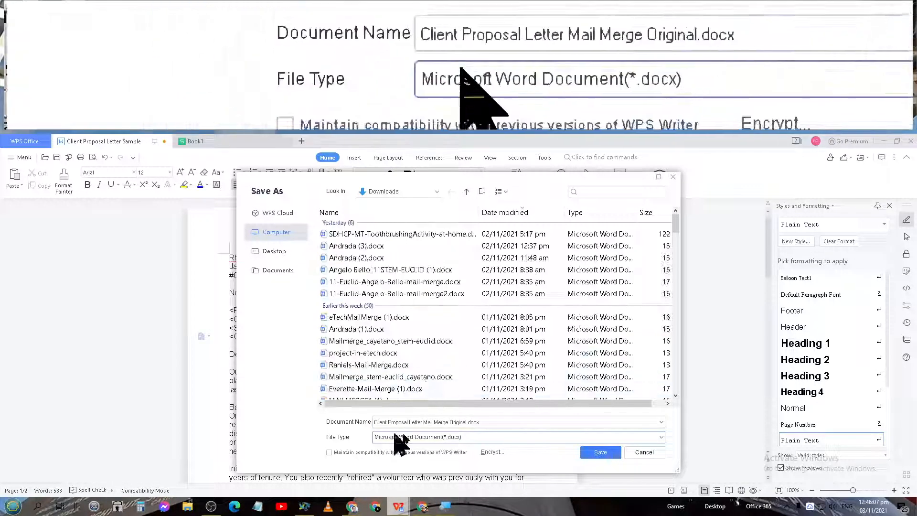
{"action": "left_click", "coordinate": [487, 439]}
{"action": "left_click", "coordinate": [495, 421]}
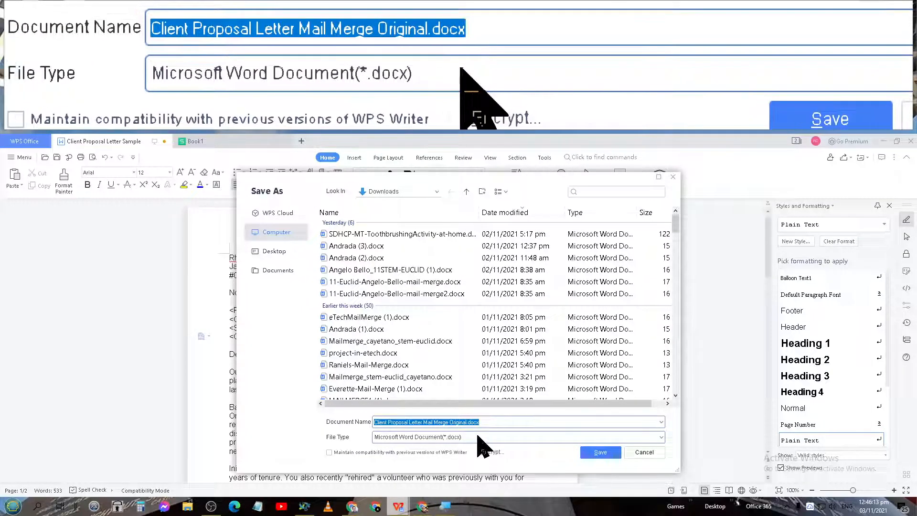
{"action": "left_click", "coordinate": [12, 506]}
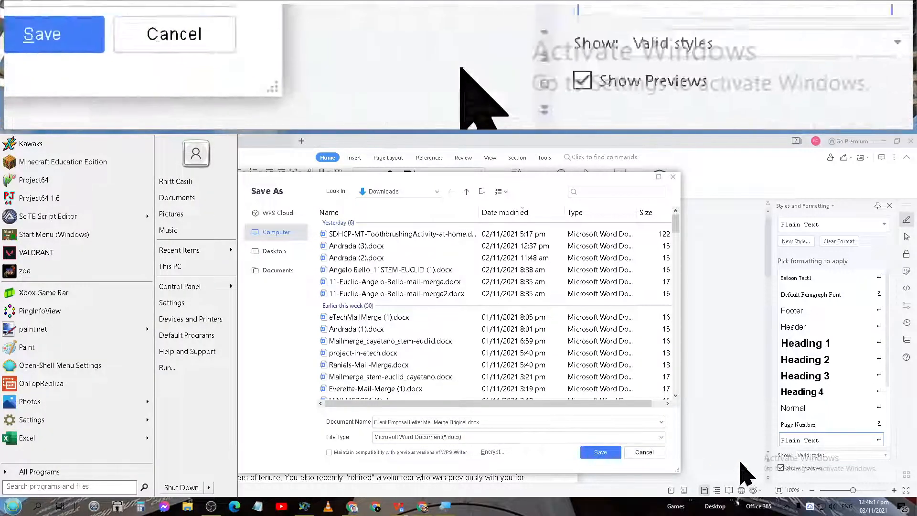
{"action": "left_click", "coordinate": [672, 428]}
{"action": "left_click", "coordinate": [777, 502]}
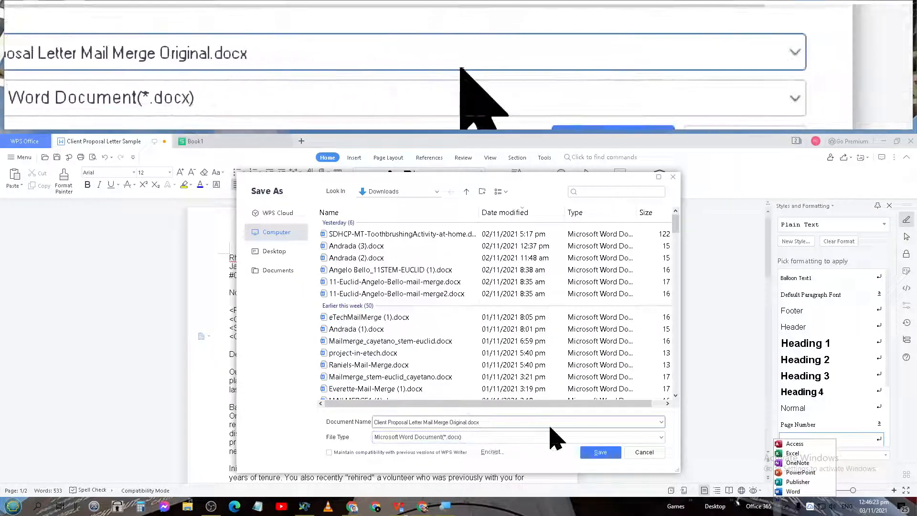
{"action": "left_click", "coordinate": [548, 420]}
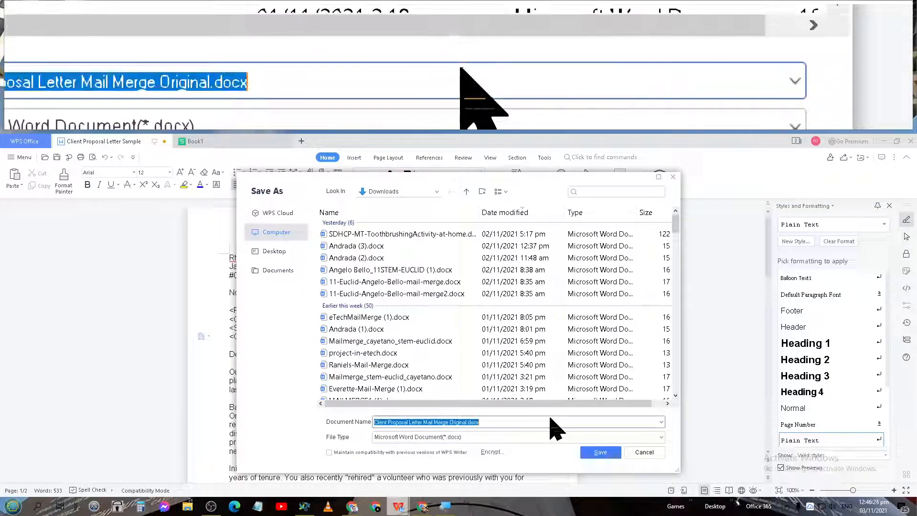
{"action": "left_click", "coordinate": [502, 421]}
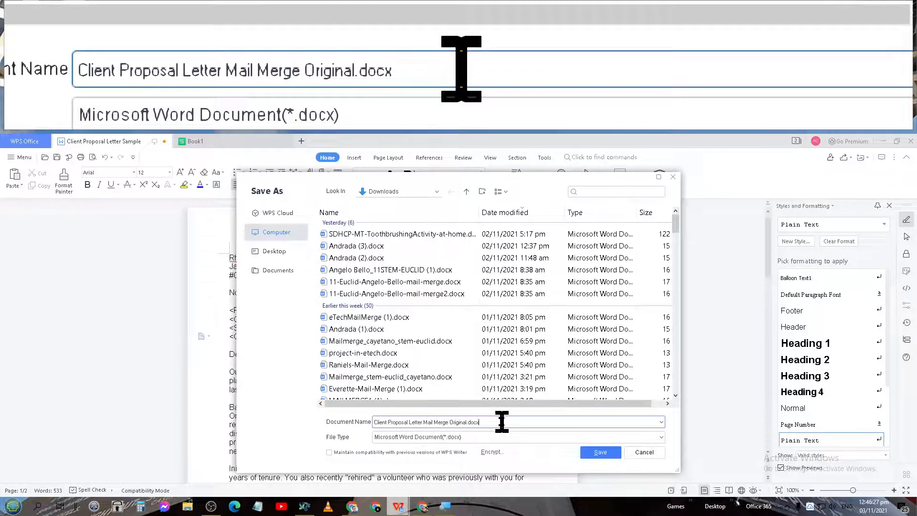
{"action": "left_click_drag", "start_coordinate": [447, 422], "coordinate": [374, 421]}
{"action": "left_click", "coordinate": [516, 422]}
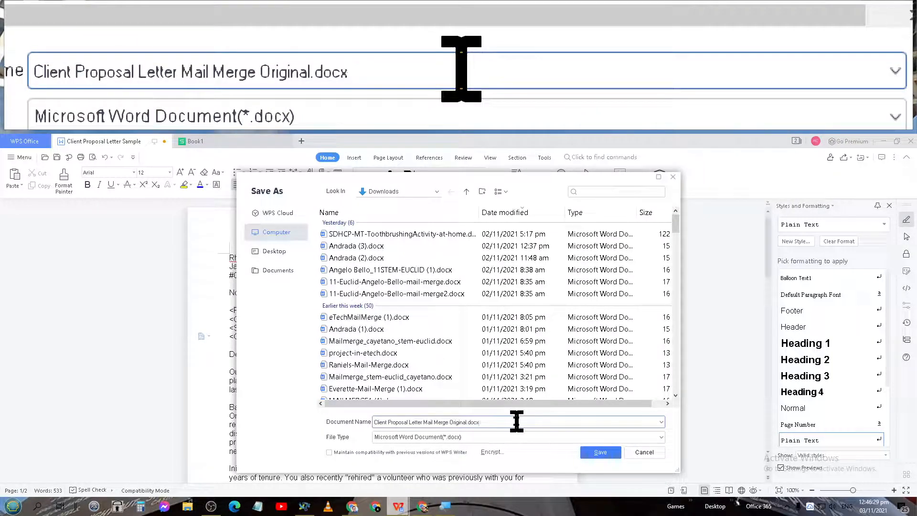
Save the letter copy as a Microsoft Word Document (*.docx), accepting the upgrade to the newest file format
{"action": "left_click", "coordinate": [513, 440]}
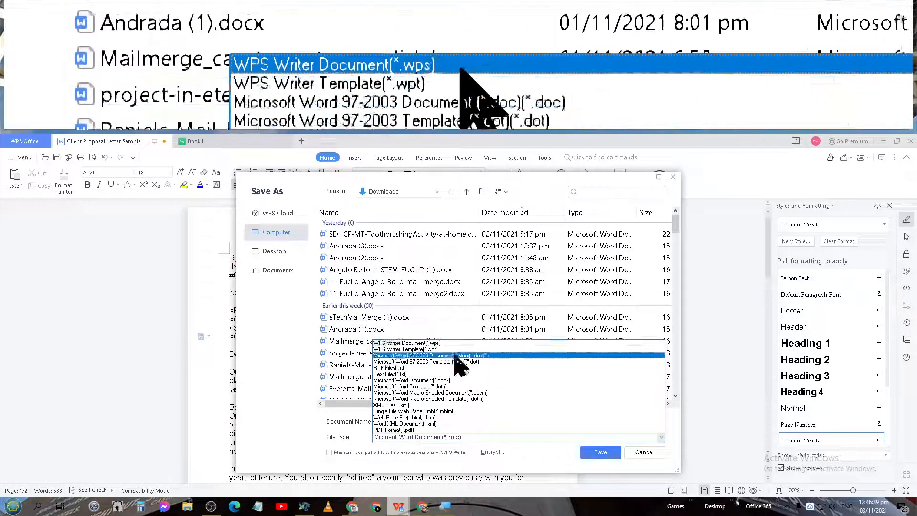
{"action": "left_click", "coordinate": [530, 461]}
{"action": "left_click", "coordinate": [483, 436]}
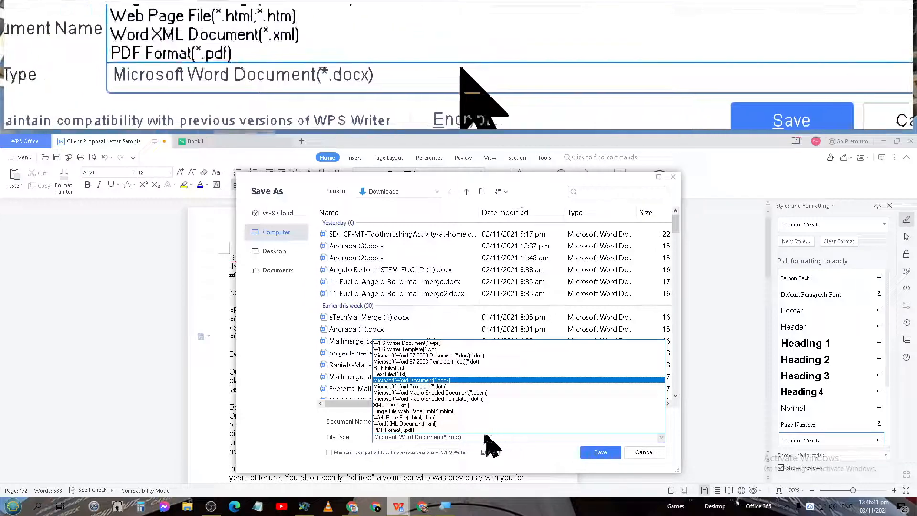
{"action": "left_click", "coordinate": [535, 461]}
{"action": "left_click", "coordinate": [594, 455]}
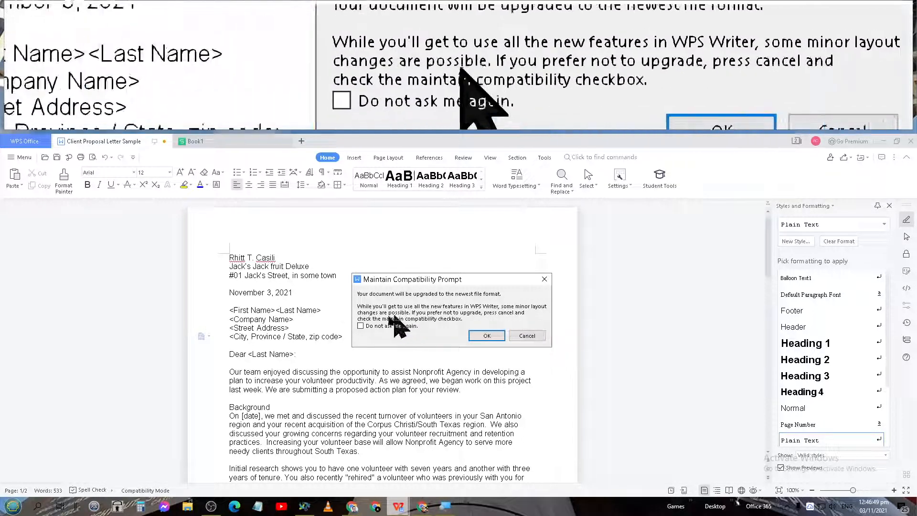
{"action": "left_click", "coordinate": [498, 334]}
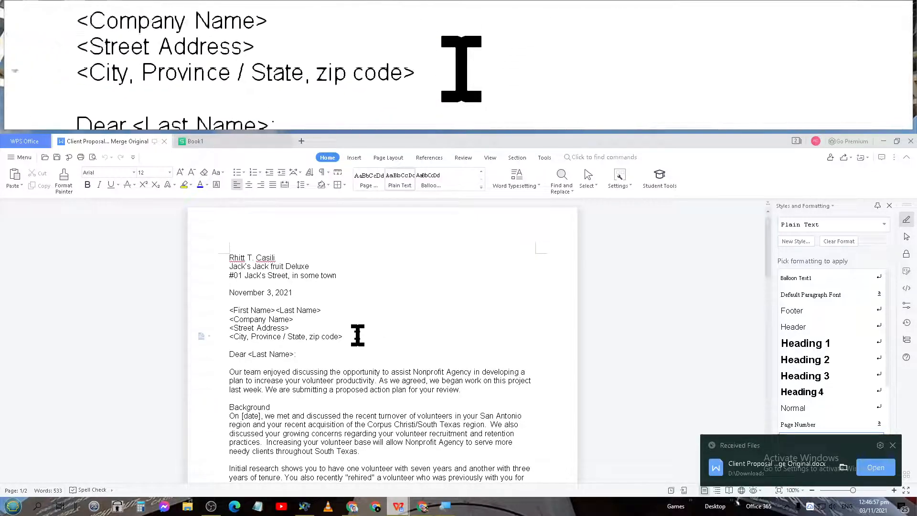
Copy the letter's recipient placeholder lines, from first name through zip code, into a new Notepad document
{"action": "left_click", "coordinate": [195, 141]}
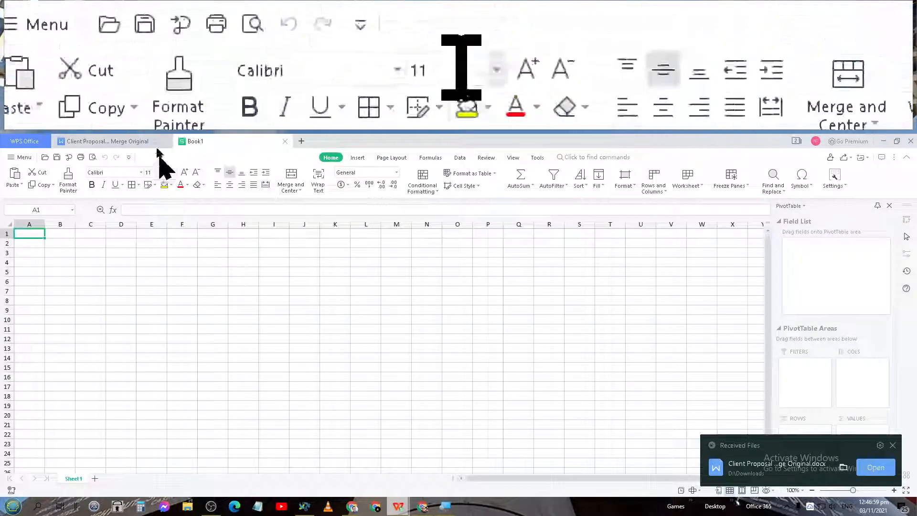
{"action": "left_click", "coordinate": [140, 142]}
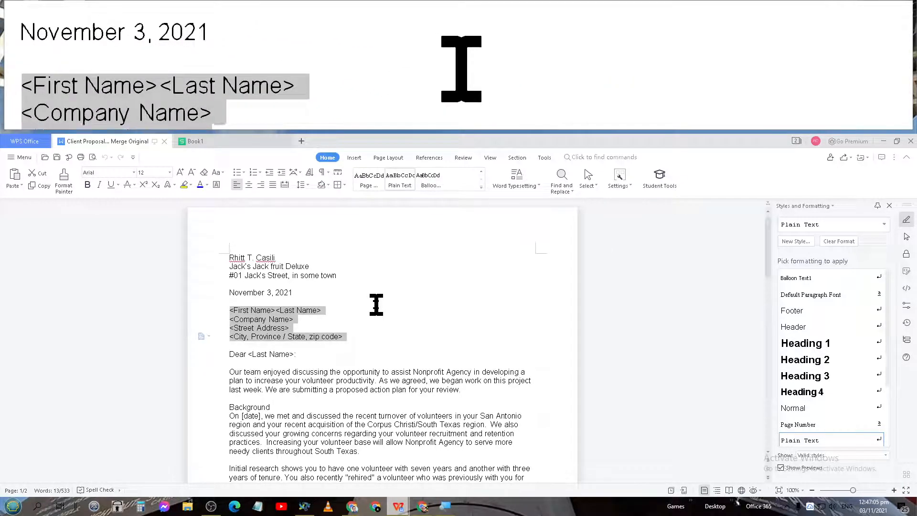
{"action": "left_click", "coordinate": [194, 141]}
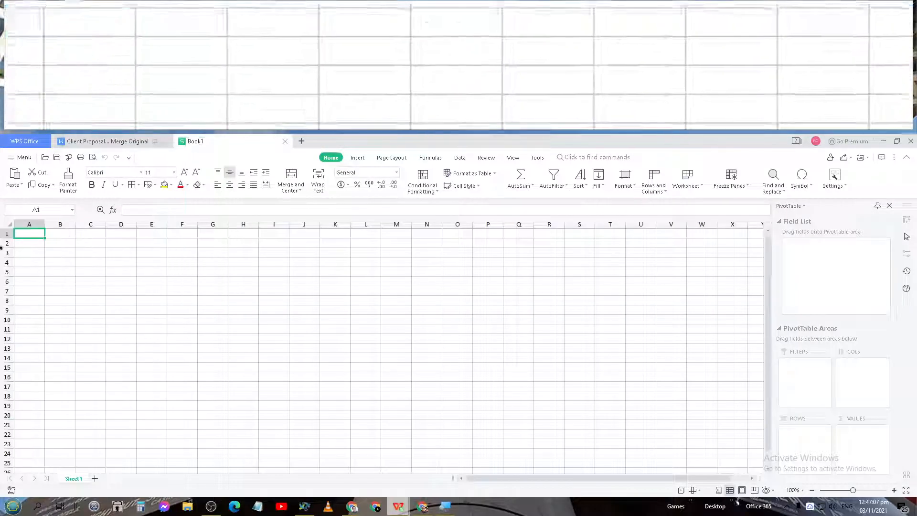
{"action": "type", "text": "<First Name><Last Name> <Company Name> <Street Address> <City, Province / State, zip code>"}
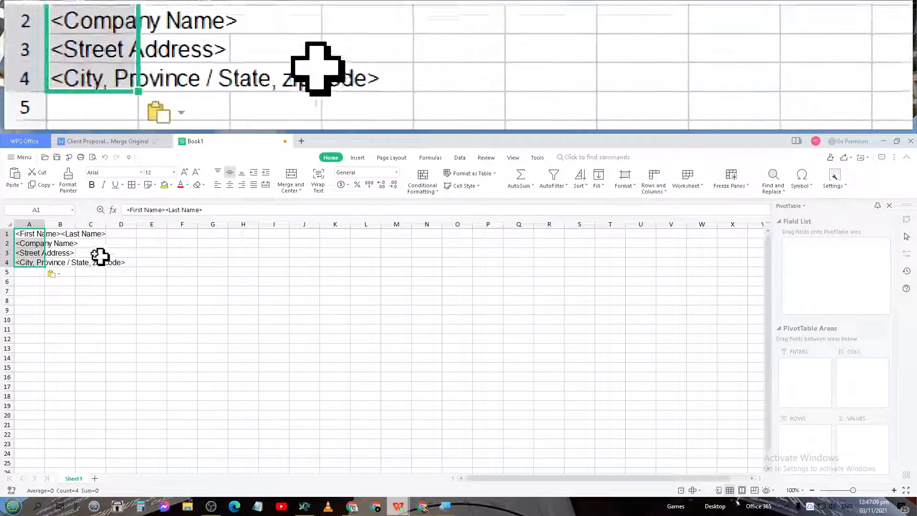
{"action": "key", "text": "ctrl+z"}
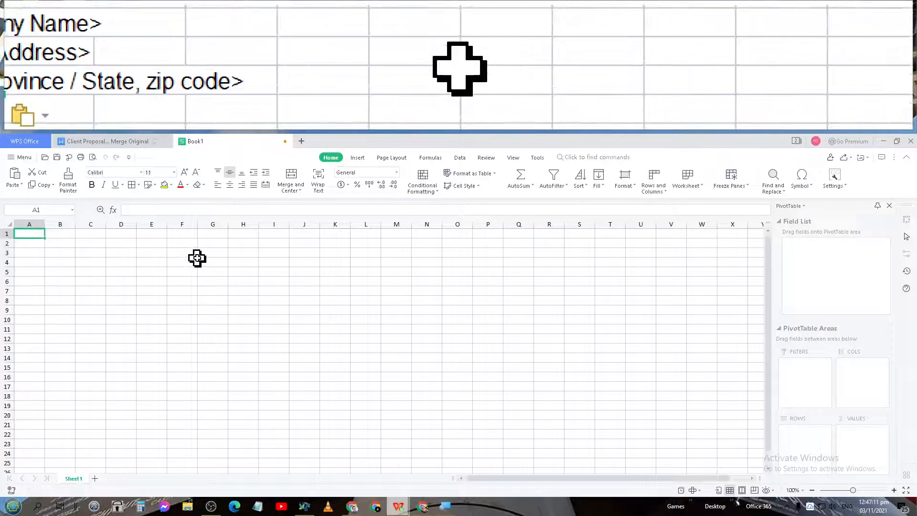
{"action": "left_click", "coordinate": [258, 506]}
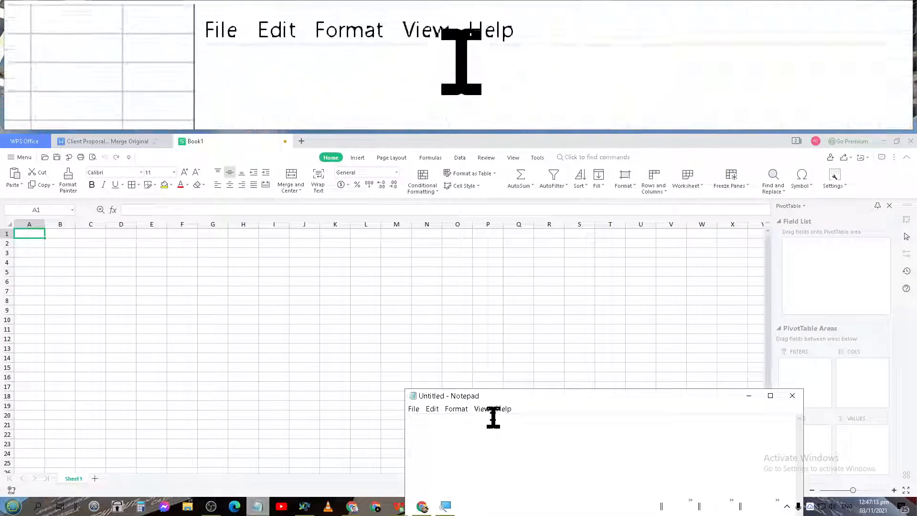
{"action": "type", "text": "<First Name> <Last Name> <Company Name> <Street Address> <City, Province / State, zip code>"}
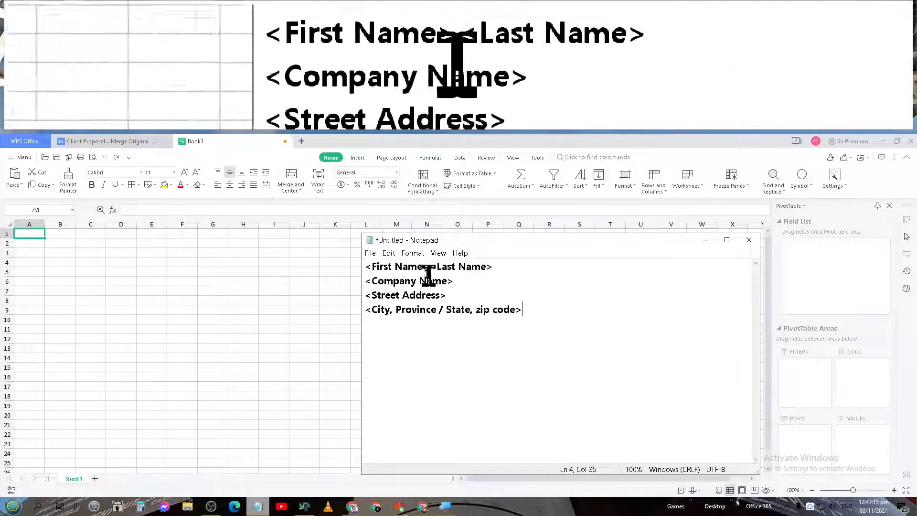
Copy "First Name" without its brackets from Notepad into cell A1 of the spreadsheet and fit column A to the text
{"action": "left_click", "coordinate": [431, 266]}
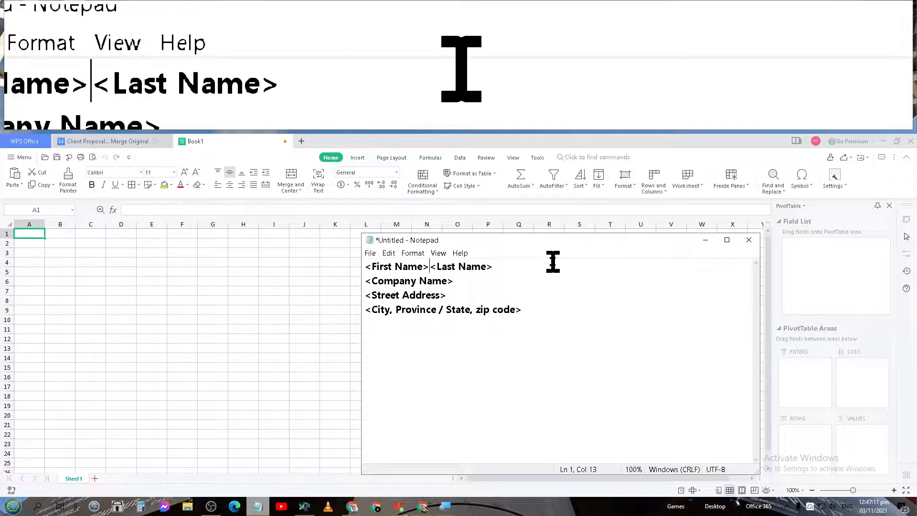
{"action": "key", "text": "Left"}
{"action": "key", "text": "ctrl+shift+Left"}
{"action": "key", "text": "ctrl+shift+Left"}
{"action": "key", "text": "ctrl+c"}
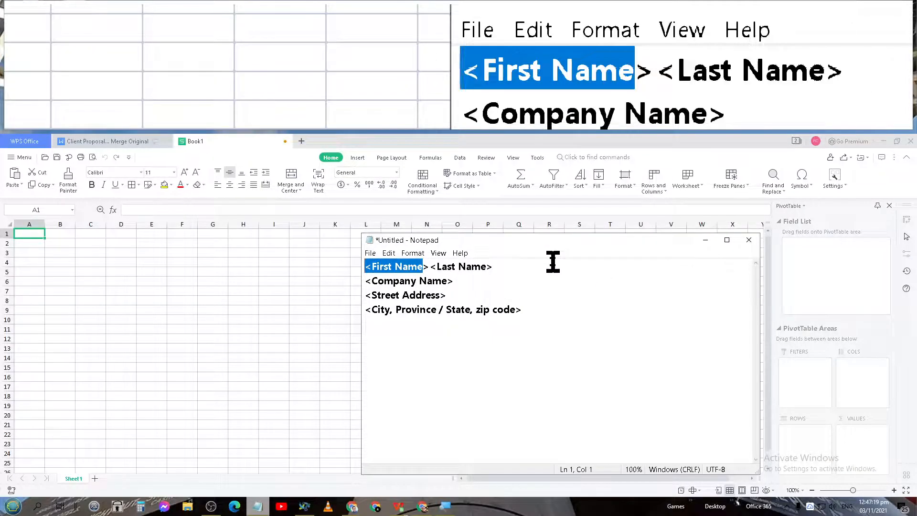
{"action": "left_click", "coordinate": [184, 299]}
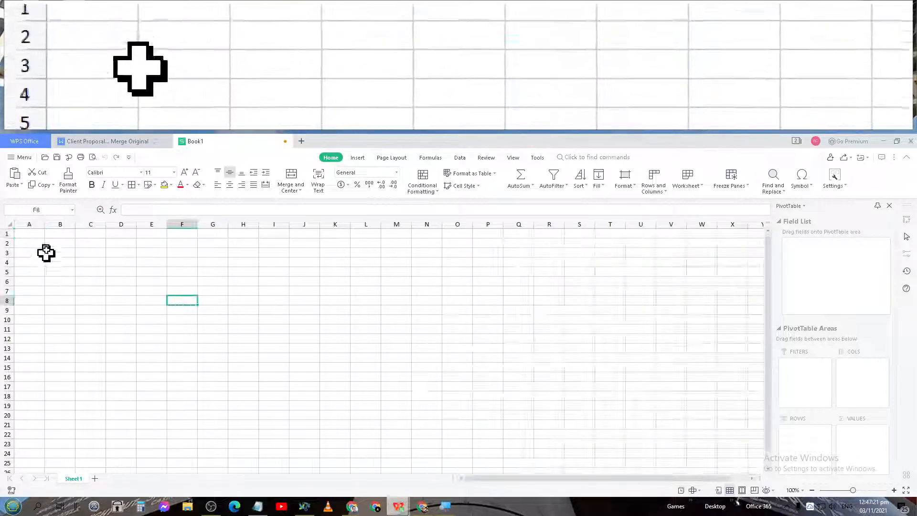
{"action": "left_click", "coordinate": [33, 224]}
{"action": "left_click", "coordinate": [36, 243]}
{"action": "left_click", "coordinate": [34, 234]}
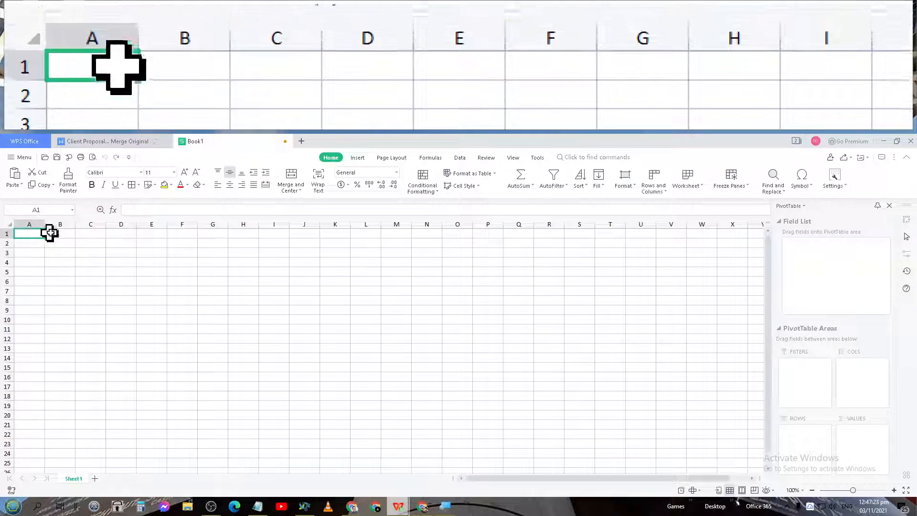
{"action": "key", "text": "ctrl+v"}
{"action": "double_click", "coordinate": [45, 224]}
{"action": "left_click", "coordinate": [189, 272]}
Copy "Last Name" without its brackets from the Notepad text into cell B1
{"action": "key", "text": "alt+Tab"}
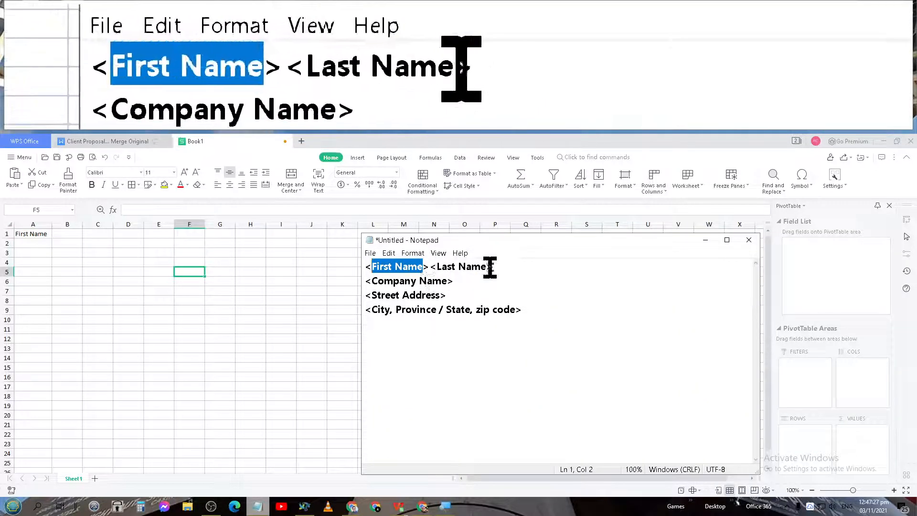
{"action": "left_click", "coordinate": [490, 268]}
{"action": "key", "text": "ctrl+shift+Left"}
{"action": "key", "text": "ctrl+shift+Right"}
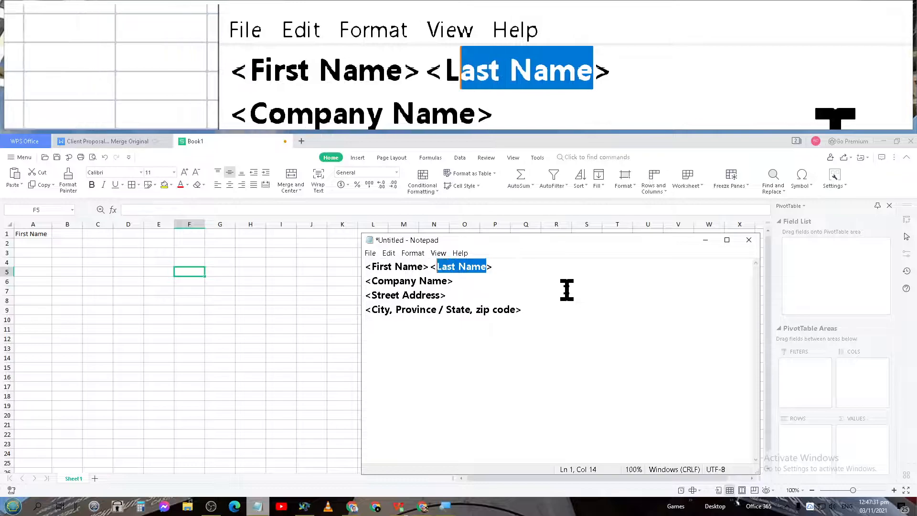
{"action": "key", "text": "ctrl+c"}
{"action": "key", "text": "alt+Tab"}
{"action": "left_click", "coordinate": [65, 224]}
{"action": "left_click", "coordinate": [71, 233]}
{"action": "key", "text": "ctrl+v"}
Copy "Company Name" without its brackets from the Notepad text into cell C1
{"action": "key", "text": "alt+Tab"}
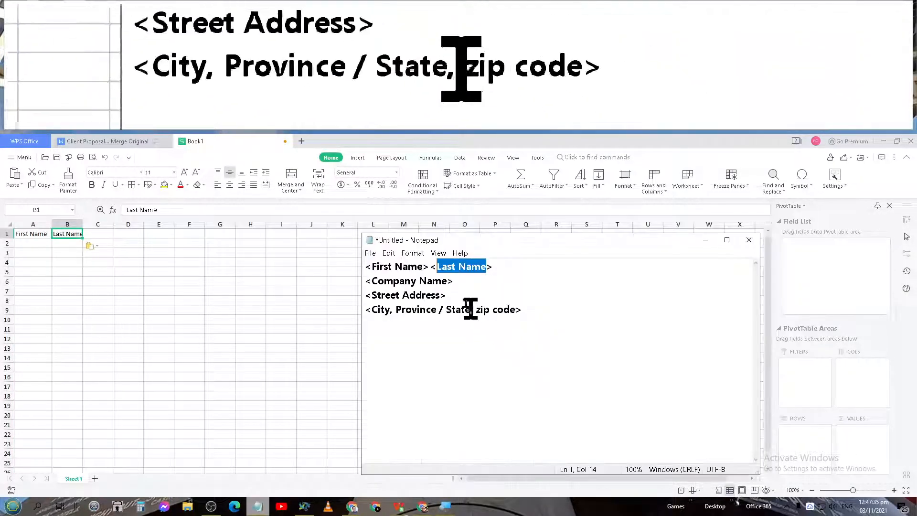
{"action": "key", "text": "Right"}
{"action": "key", "text": "ctrl+shift+Left"}
{"action": "key", "text": "ctrl+shift+Left"}
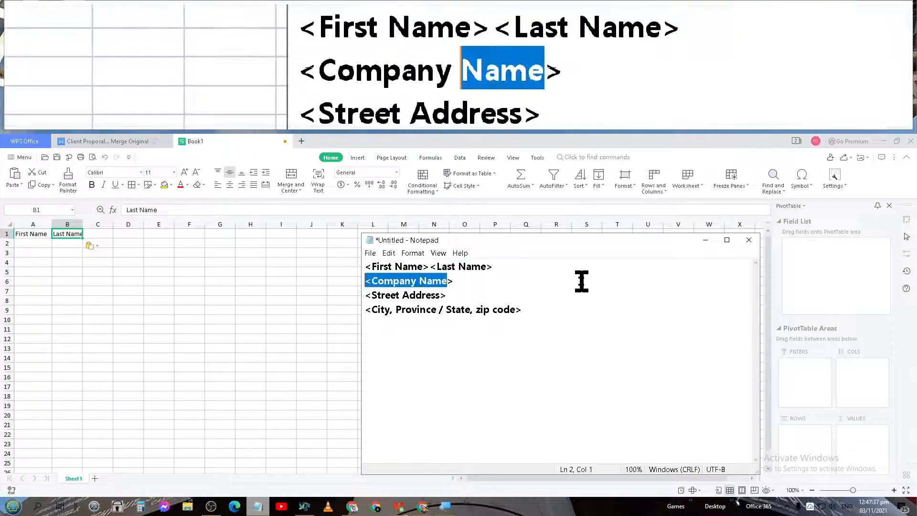
{"action": "key", "text": "alt+Tab"}
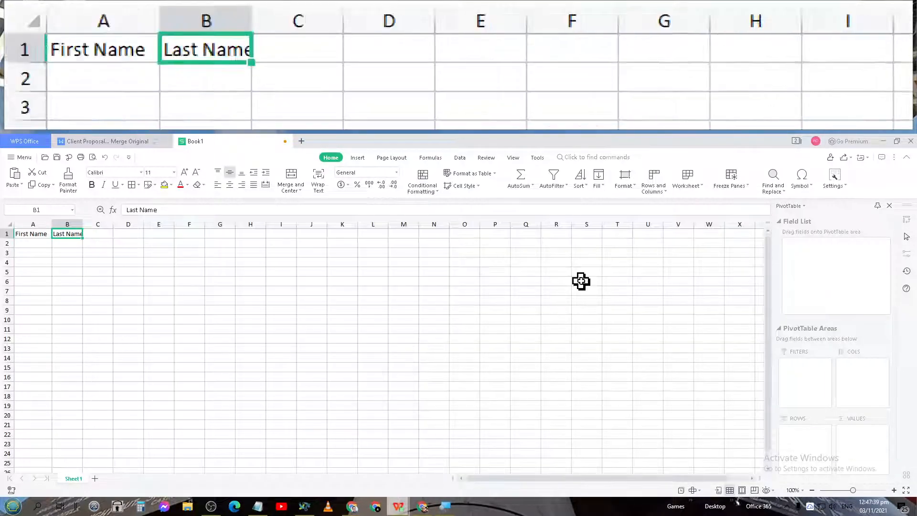
{"action": "key", "text": "ctrl+v"}
Copy "Street Address" without its brackets from the Notepad text into cell D1
{"action": "key", "text": "alt+Tab"}
{"action": "key", "text": "Down"}
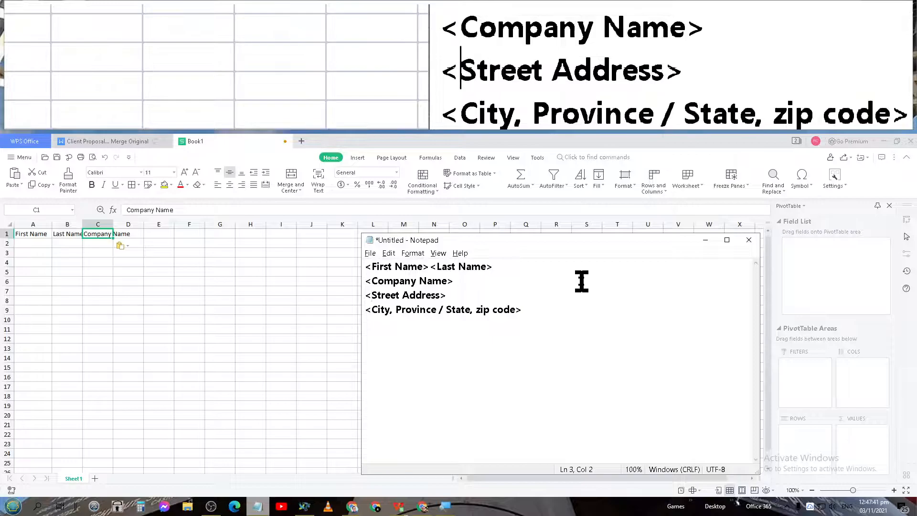
{"action": "key", "text": "ctrl+shift+Right"}
{"action": "key", "text": "ctrl+shift+Right"}
{"action": "key", "text": "ctrl+c"}
{"action": "key", "text": "alt+Tab"}
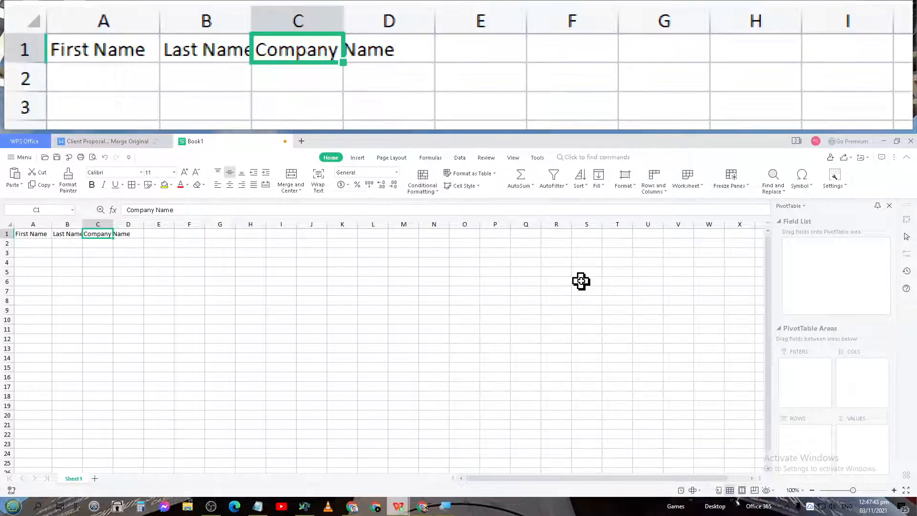
{"action": "key", "text": "Right"}
{"action": "key", "text": "ctrl+v"}
Copy "City, Province / State, zip code" without its brackets from the Notepad text into cell E1
{"action": "key", "text": "alt+Tab"}
{"action": "key", "text": "Down"}
{"action": "key", "text": "Down"}
{"action": "key", "text": "ctrl+Left"}
{"action": "key", "text": "Home"}
{"action": "key", "text": "Right"}
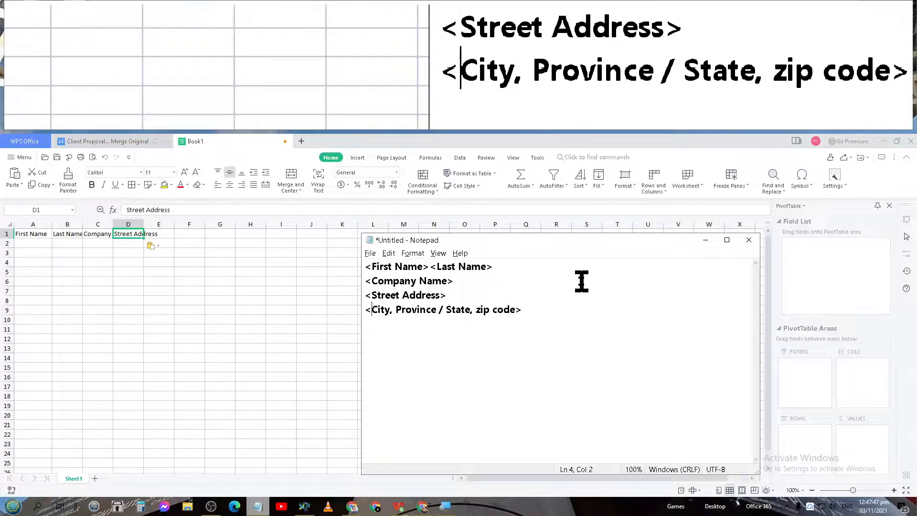
{"action": "key", "text": "shift+End"}
{"action": "key", "text": "ctrl+c"}
{"action": "key", "text": "alt+Tab"}
{"action": "key", "text": "Right"}
{"action": "key", "text": "ctrl+v"}
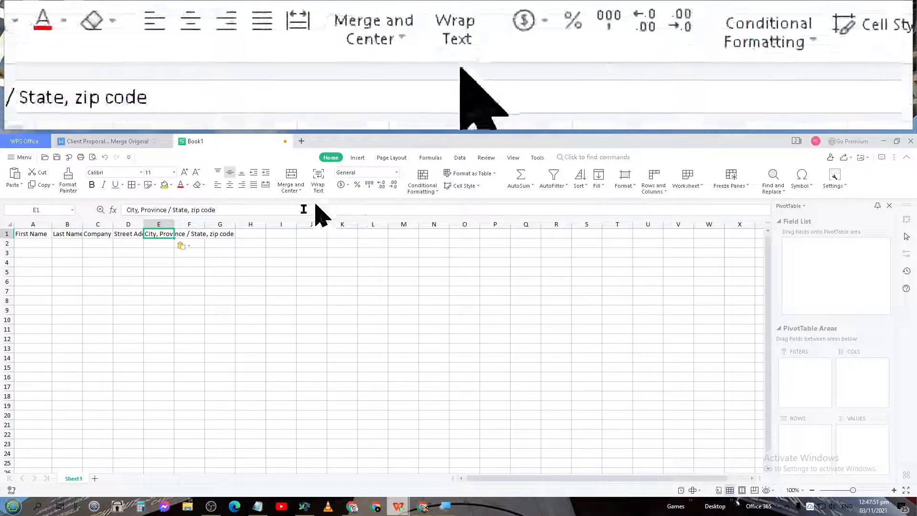
Fit the widths of the Last Name, Street Address and City, Province / State, zip code columns to their headers
{"action": "double_click", "coordinate": [82, 224]}
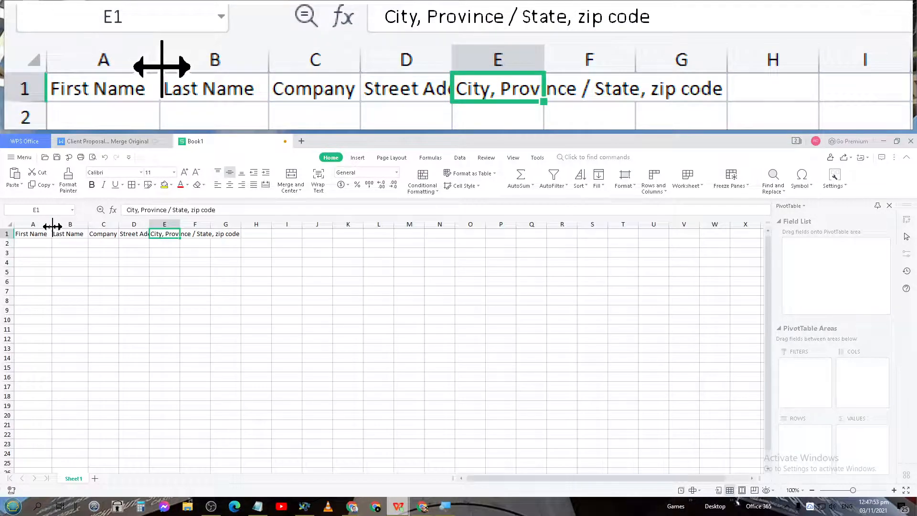
{"action": "double_click", "coordinate": [149, 224]}
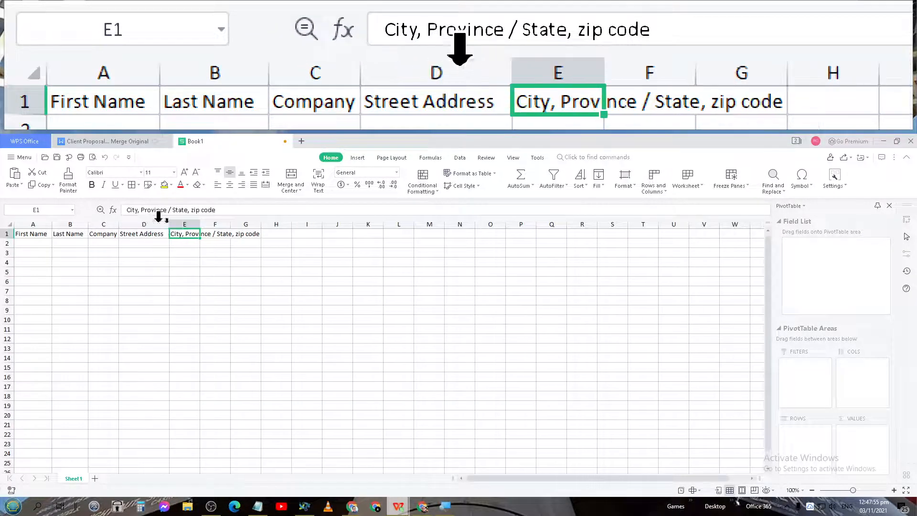
{"action": "double_click", "coordinate": [199, 225]}
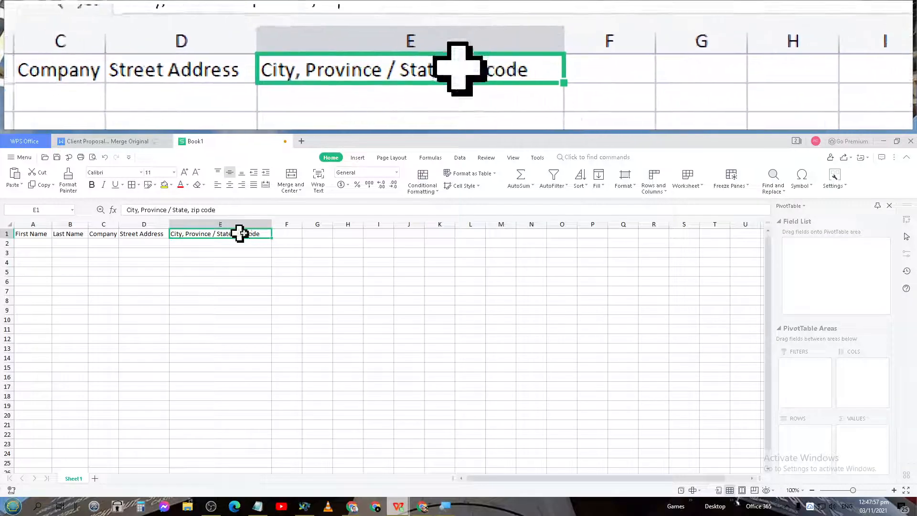
Add the header "Country" in cell F1
{"action": "left_click", "coordinate": [278, 233]}
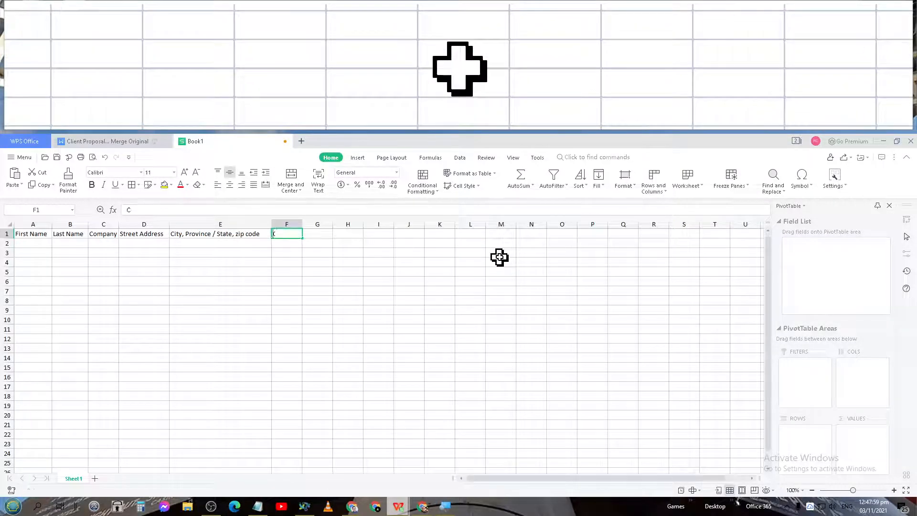
{"action": "type", "text": "Country"}
{"action": "key", "text": "Return"}
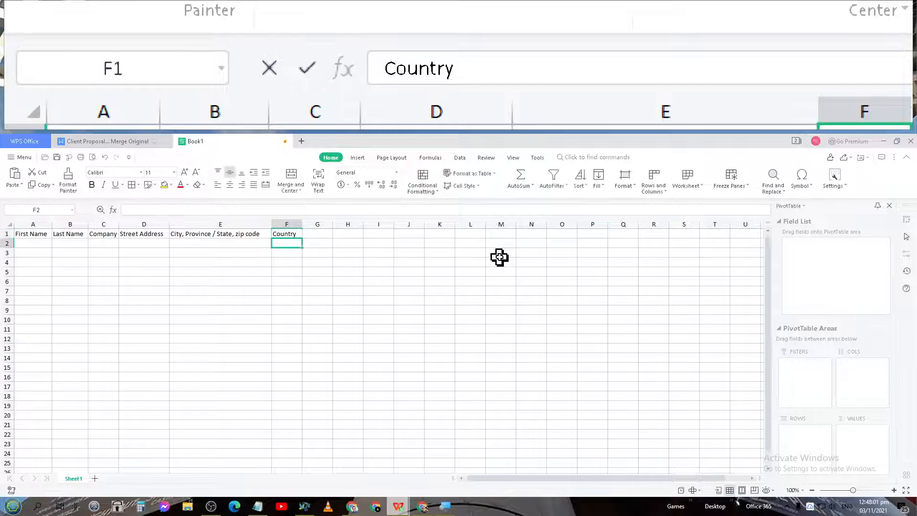
Make the header row from First Name to Country (A1:F1) bold
{"action": "key", "text": "shift+Home"}
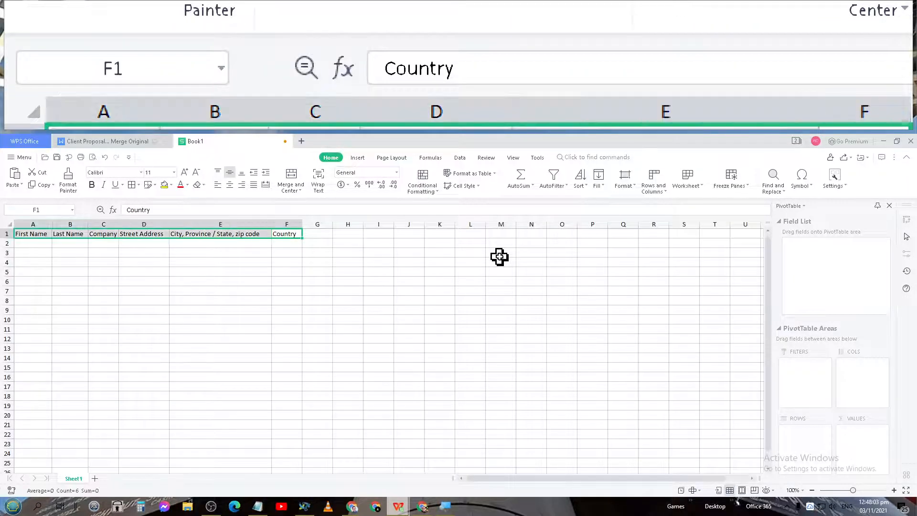
{"action": "key", "text": "ctrl+b"}
{"action": "type", "text": "r"}
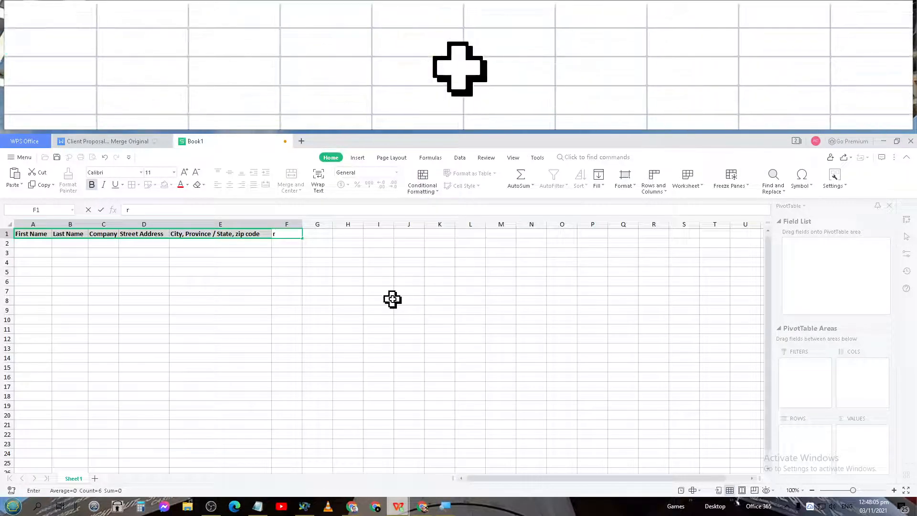
{"action": "key", "text": "Escape"}
{"action": "left_click", "coordinate": [222, 274]}
{"action": "left_click", "coordinate": [205, 236]}
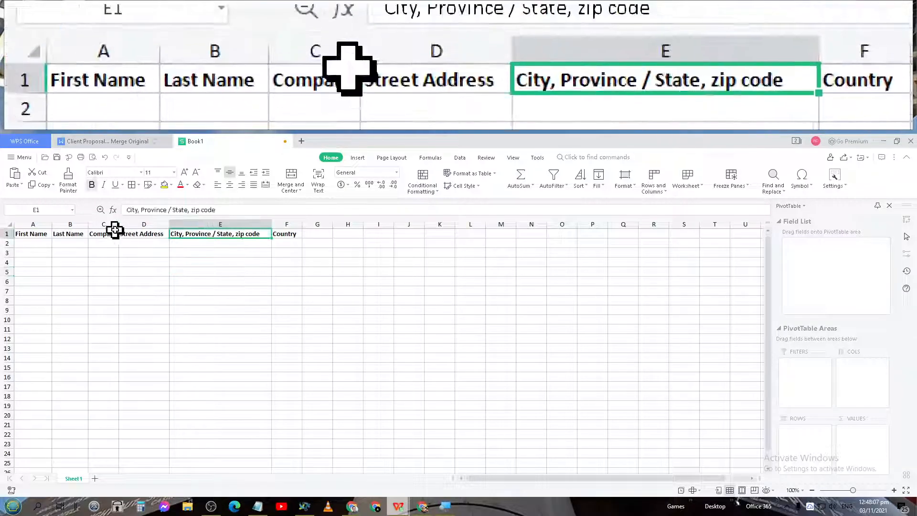
{"action": "left_click", "coordinate": [30, 236]}
{"action": "left_click", "coordinate": [100, 288]}
{"action": "left_click", "coordinate": [35, 244]}
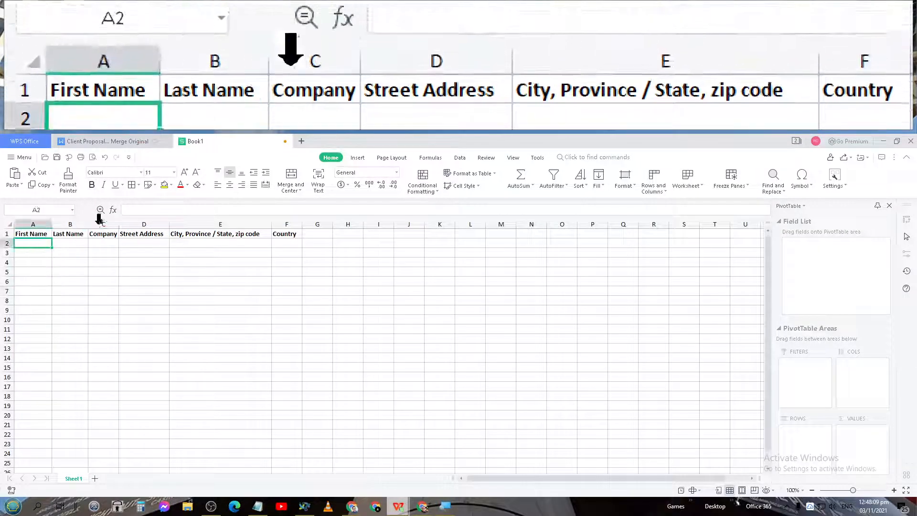
Widen the Company Name and Last Name columns so their bold headers fit, and select the First Name column
{"action": "double_click", "coordinate": [120, 223]}
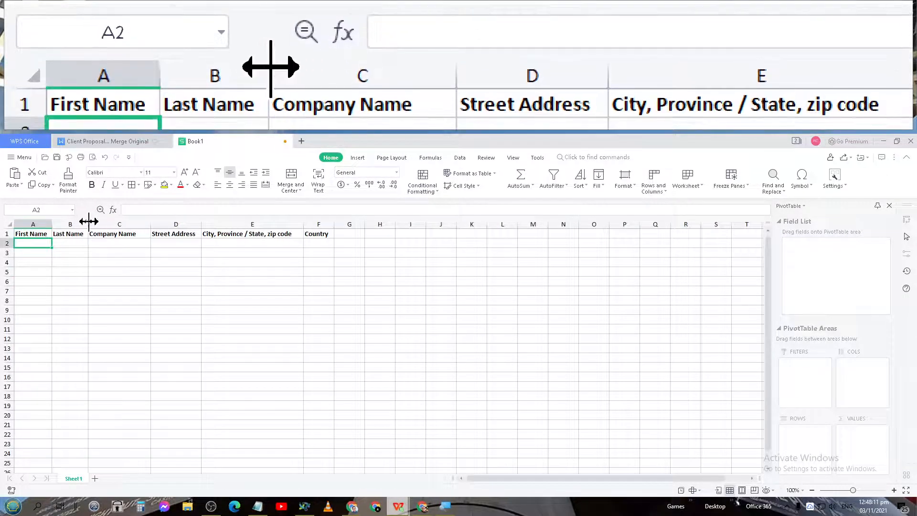
{"action": "double_click", "coordinate": [89, 222]}
{"action": "left_click", "coordinate": [26, 220]}
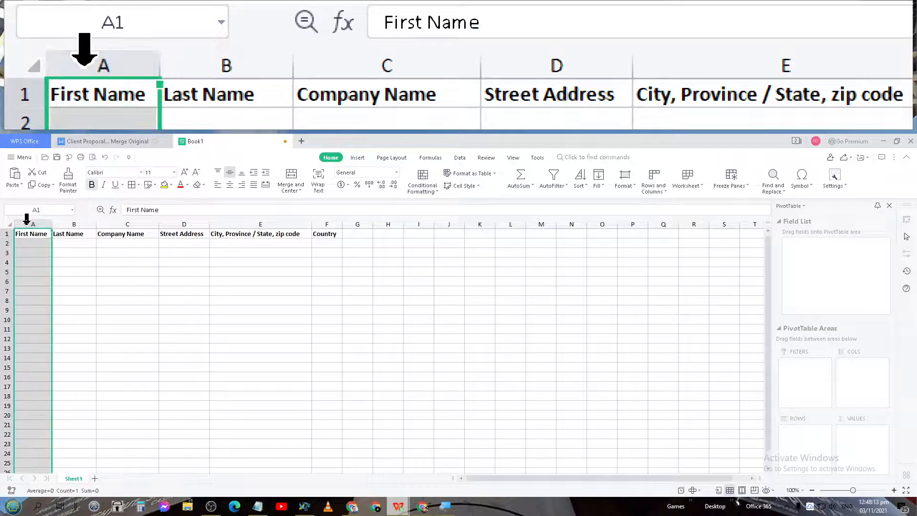
Insert a column before the First Name column and give it the bold header "Gender" in cell A1
{"action": "right_click", "coordinate": [27, 222]}
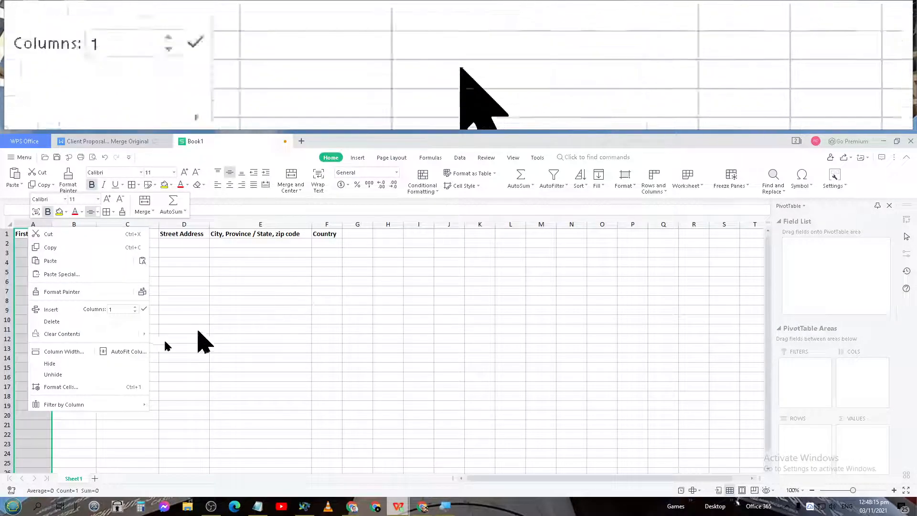
{"action": "left_click", "coordinate": [62, 313]}
{"action": "left_click_drag", "start_coordinate": [137, 308], "coordinate": [196, 309]}
{"action": "left_click", "coordinate": [22, 251]}
{"action": "left_click", "coordinate": [22, 234]}
{"action": "type", "text": "Gender"}
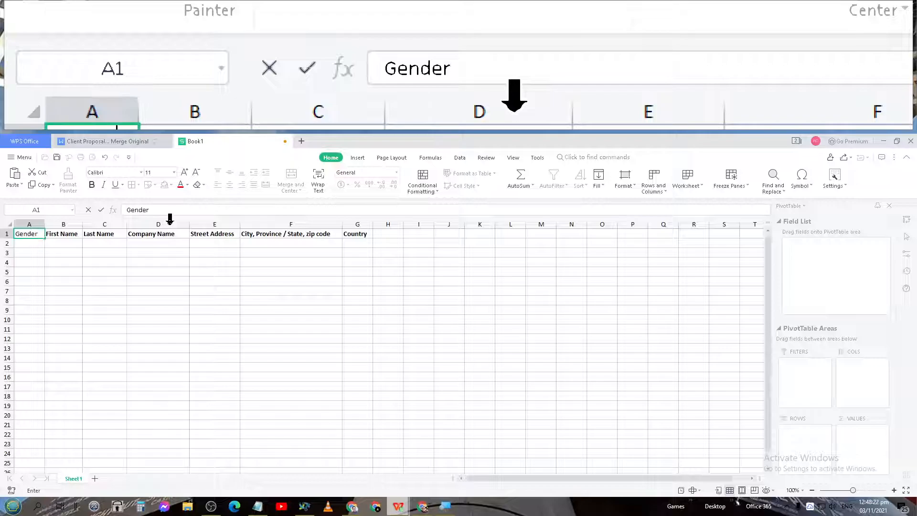
{"action": "key", "text": "Return"}
{"action": "key", "text": "ctrl+b"}
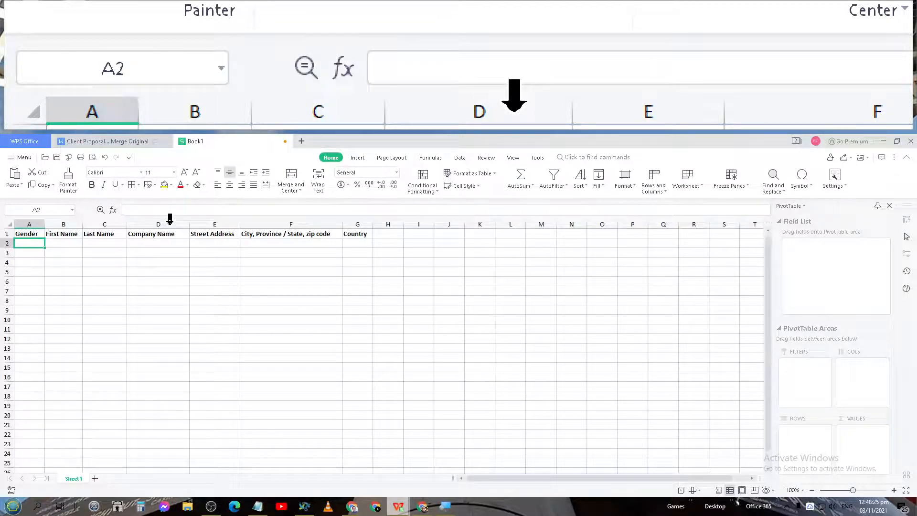
Review the cells below the spreadsheet headers and compare them with the recipient placeholders in the client proposal letter
{"action": "left_click", "coordinate": [56, 246]}
{"action": "left_click", "coordinate": [118, 250]}
{"action": "left_click", "coordinate": [70, 245]}
{"action": "left_click", "coordinate": [111, 240]}
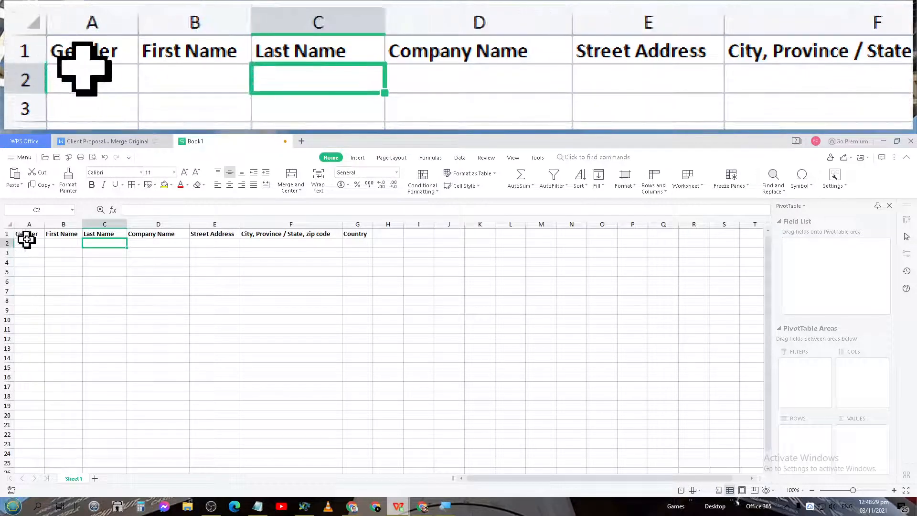
{"action": "left_click", "coordinate": [26, 241]}
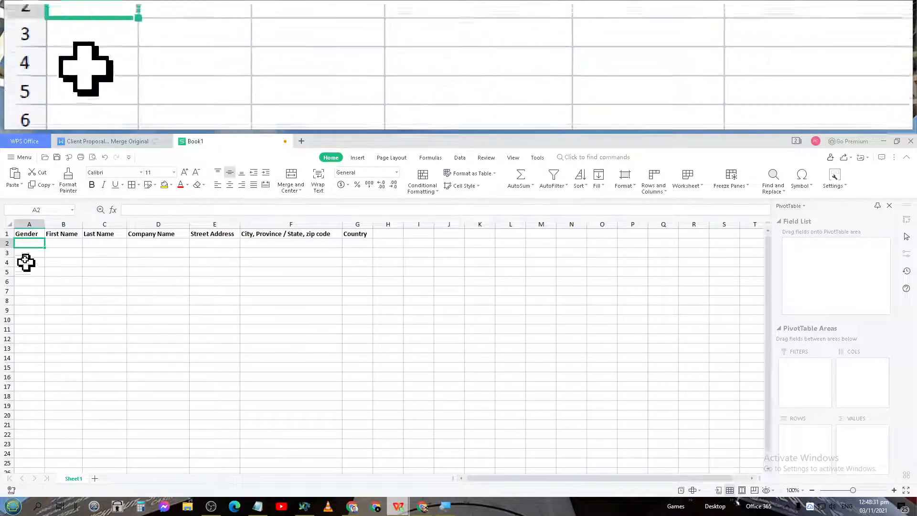
{"action": "left_click", "coordinate": [74, 245]}
{"action": "left_click", "coordinate": [110, 244]}
{"action": "left_click", "coordinate": [162, 244]}
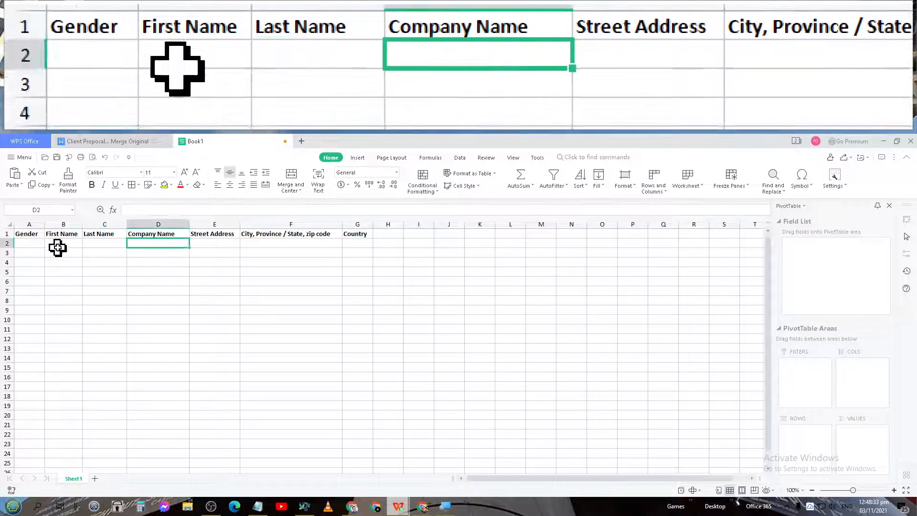
{"action": "left_click", "coordinate": [58, 247]}
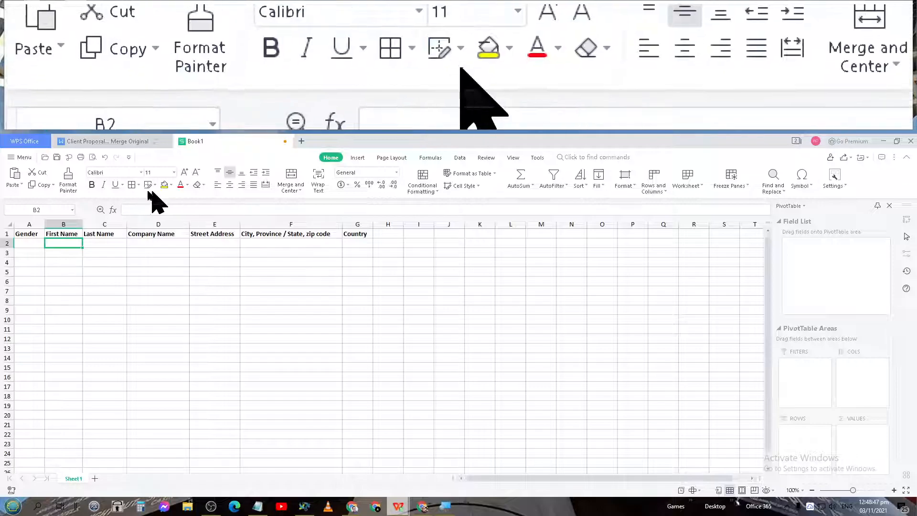
{"action": "left_click", "coordinate": [93, 143]}
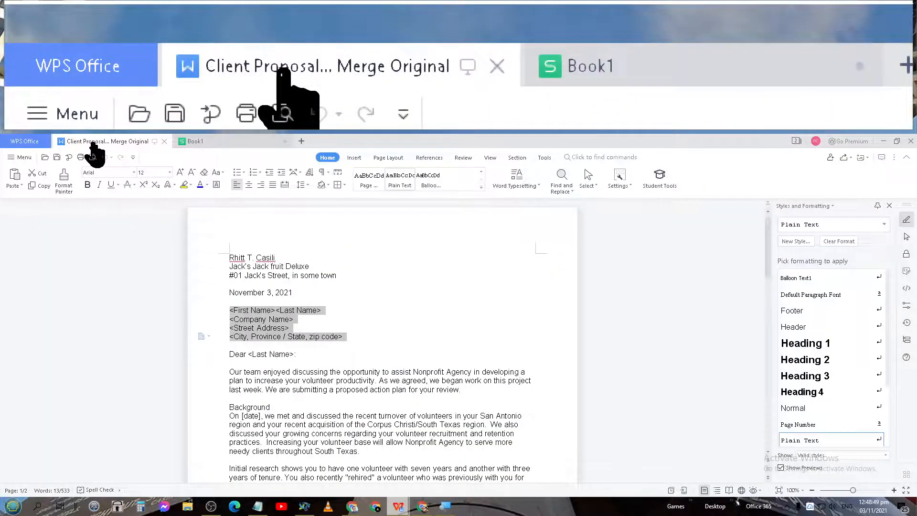
{"action": "left_click", "coordinate": [197, 142]}
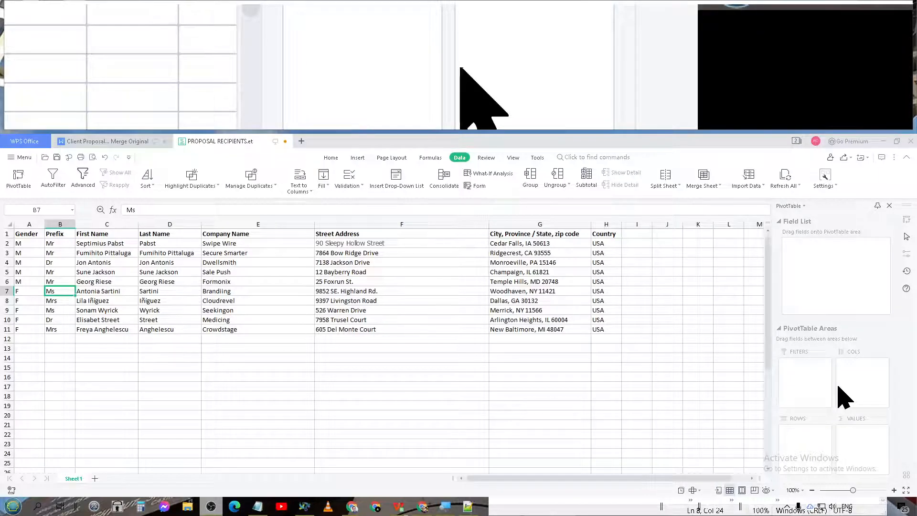
Fit the width of the Company Name column in PROPOSAL RECIPIENTS.et to its contents
{"action": "left_click", "coordinate": [374, 340]}
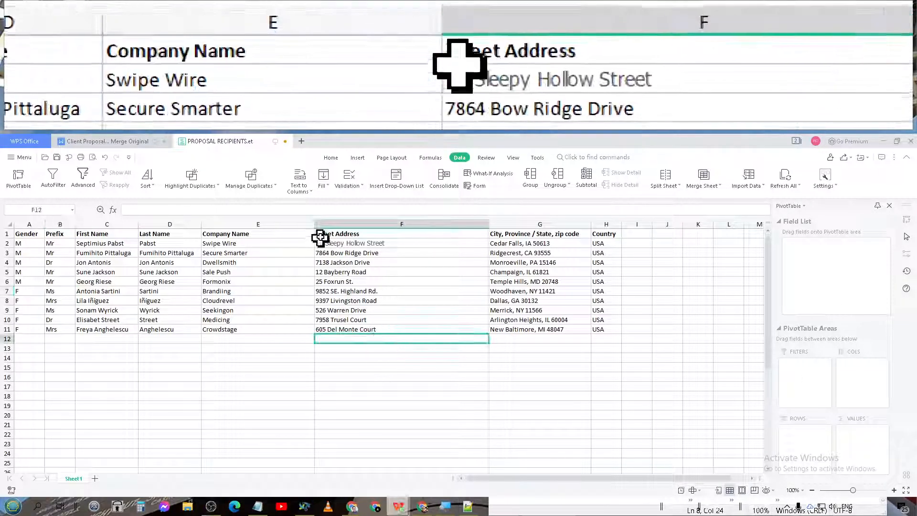
{"action": "left_click", "coordinate": [311, 221]}
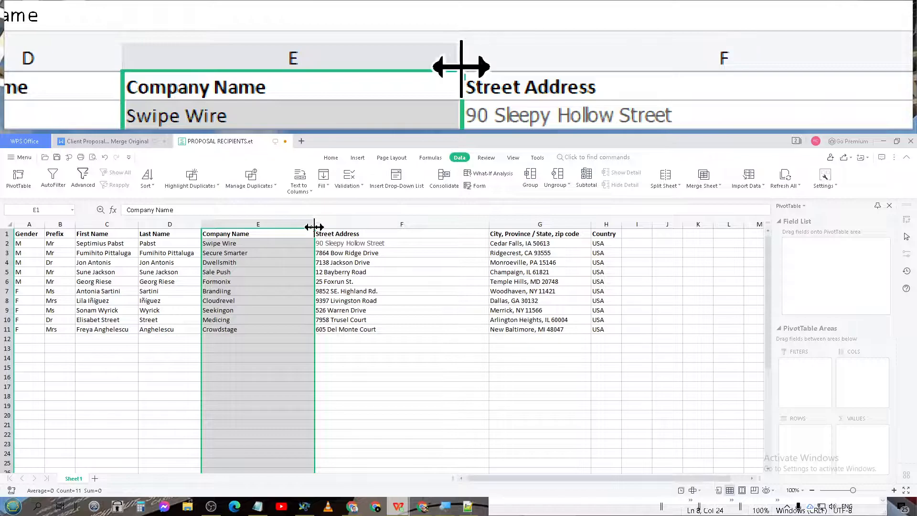
{"action": "double_click", "coordinate": [314, 227]}
{"action": "left_click", "coordinate": [318, 274]}
Compare the placeholders in the client proposal letter with the columns of the PROPOSAL RECIPIENTS.et list
{"action": "left_click", "coordinate": [104, 142]}
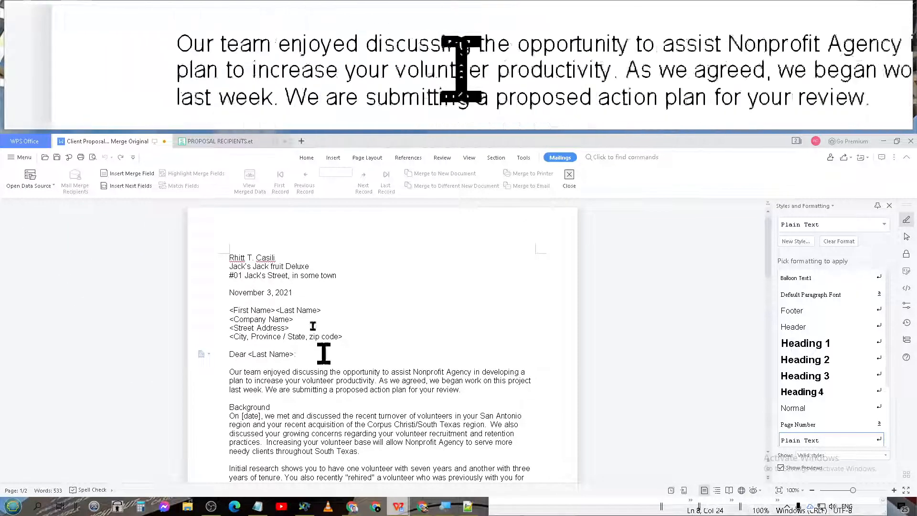
{"action": "left_click", "coordinate": [210, 141]}
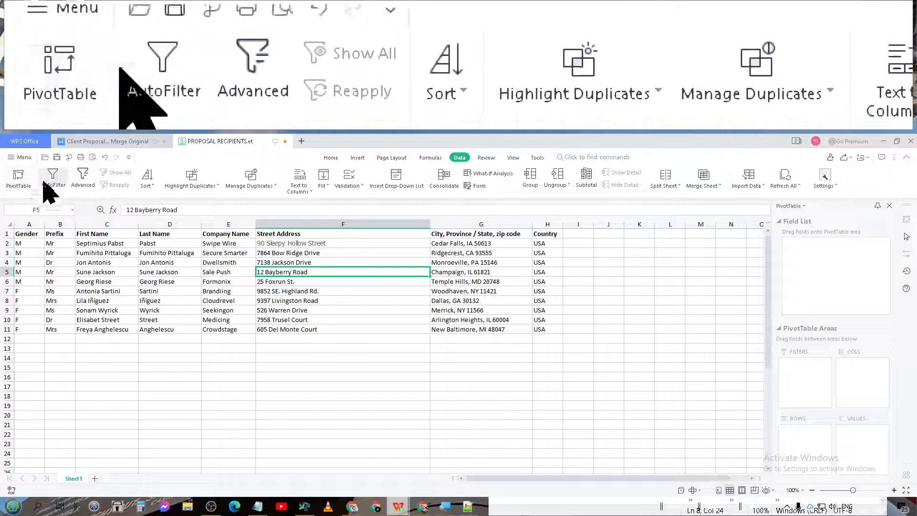
{"action": "left_click", "coordinate": [83, 142]}
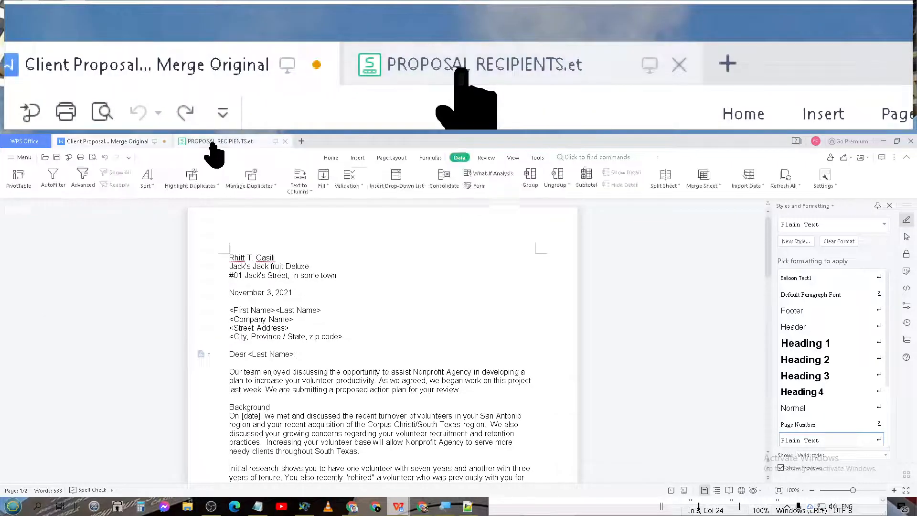
{"action": "left_click", "coordinate": [213, 145]}
{"action": "left_click", "coordinate": [143, 142]}
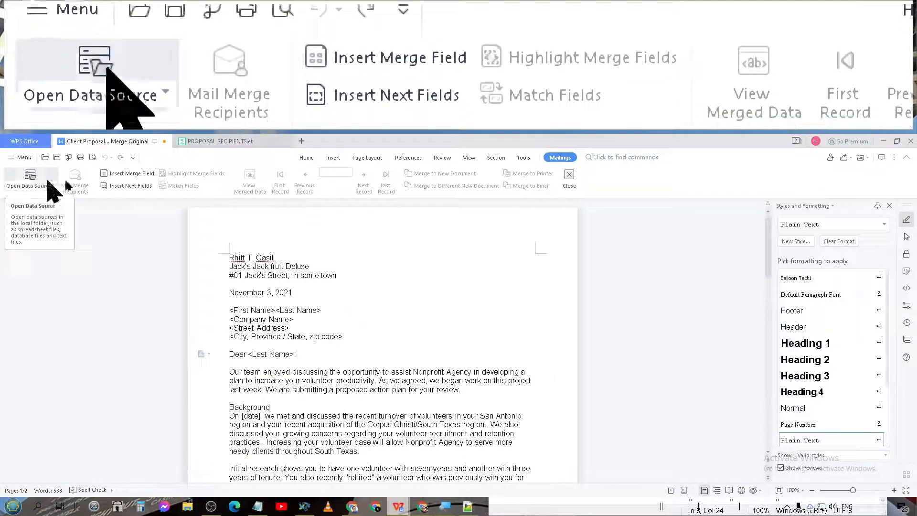
{"action": "left_click", "coordinate": [212, 142]}
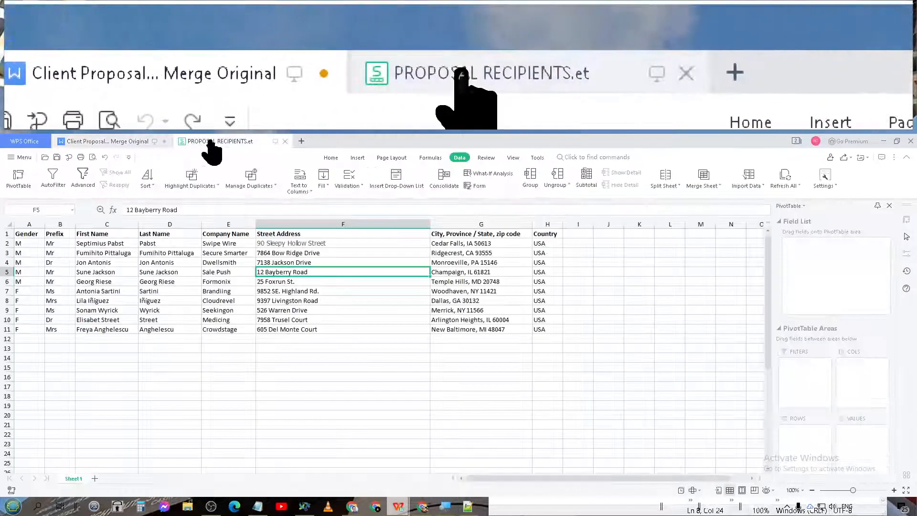
Open PROPOSAL RECIPIENTS.et from the Documents folder as the letter's mail merge data source, filtering the file list with *.et
{"action": "left_click", "coordinate": [110, 142]}
{"action": "left_click", "coordinate": [30, 171]}
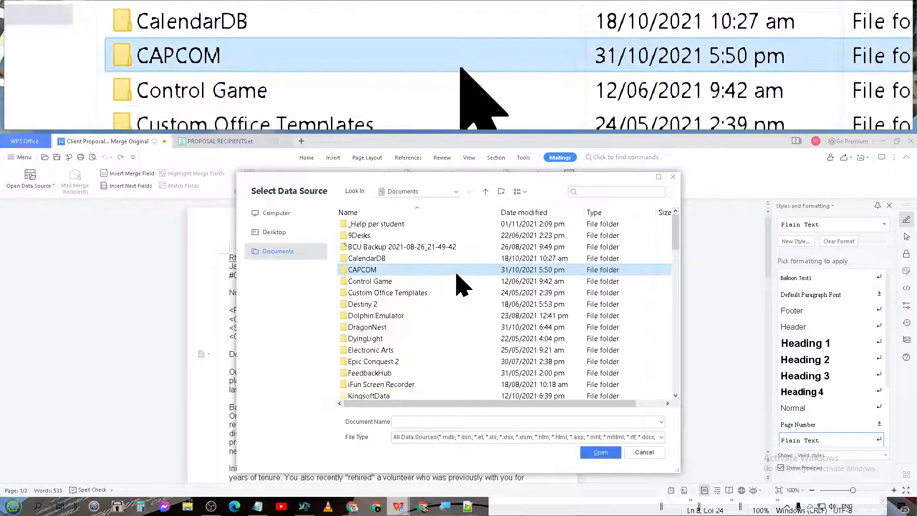
{"action": "scroll", "coordinate": [460, 273], "scroll_direction": "down", "scroll_amount": 15}
{"action": "scroll", "coordinate": [462, 305], "scroll_direction": "up", "scroll_amount": 15}
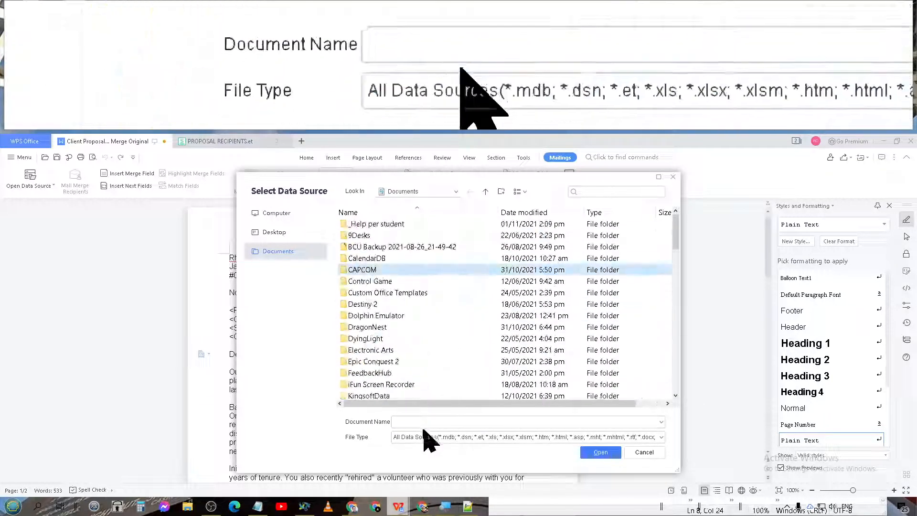
{"action": "left_click", "coordinate": [425, 423]}
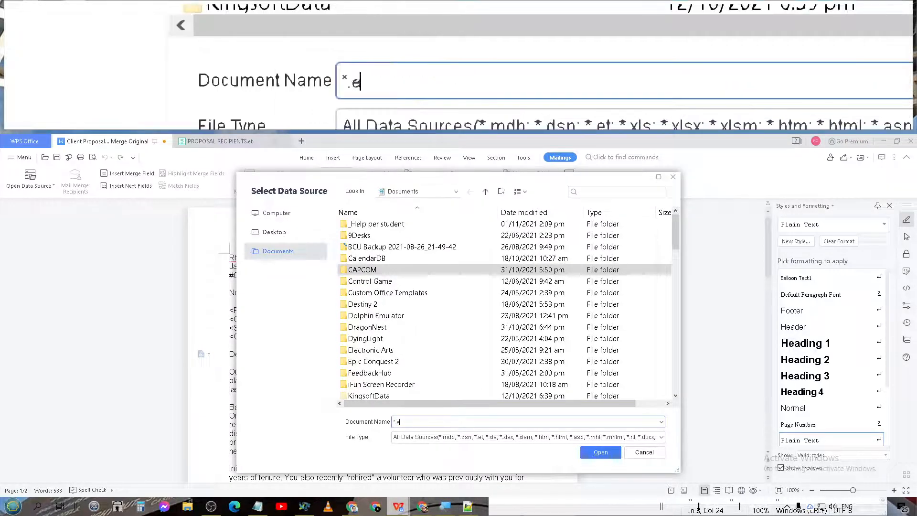
{"action": "type", "text": "t"}
{"action": "key", "text": "Return"}
{"action": "scroll", "coordinate": [449, 377], "scroll_direction": "down", "scroll_amount": 10}
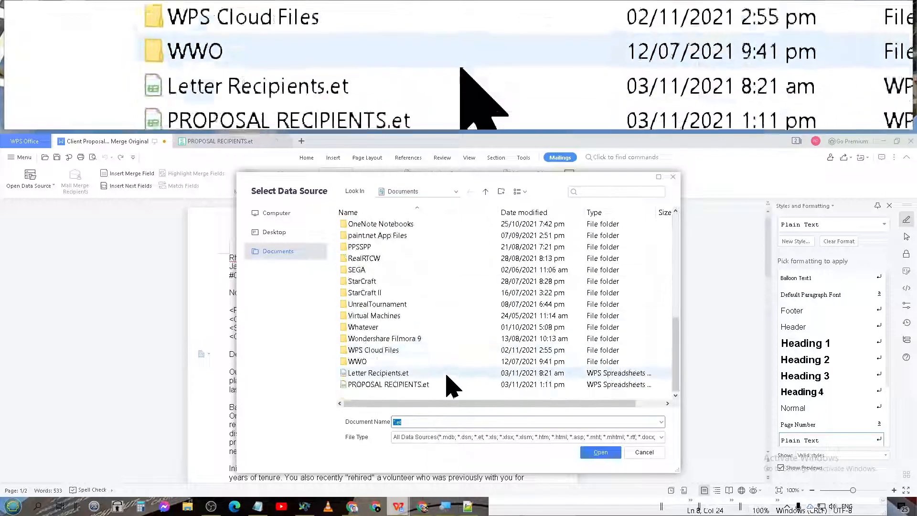
{"action": "left_click", "coordinate": [423, 385]}
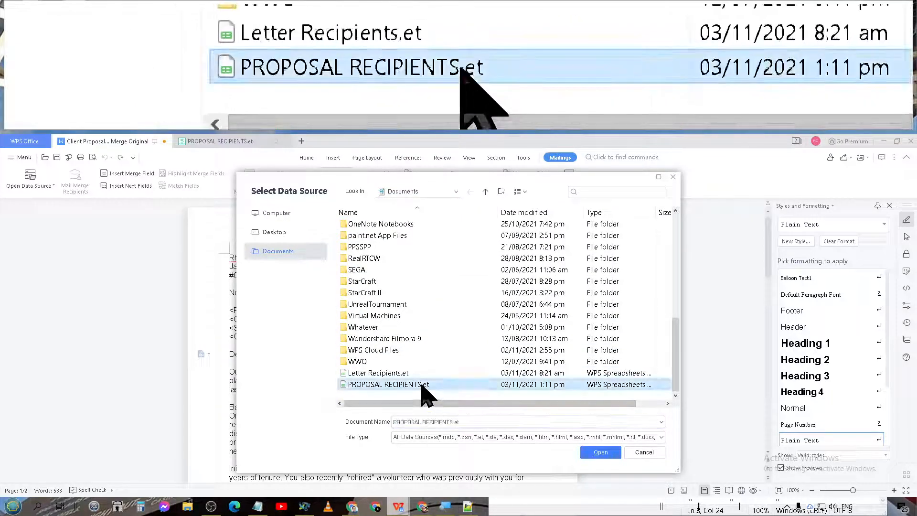
{"action": "left_click", "coordinate": [600, 452]}
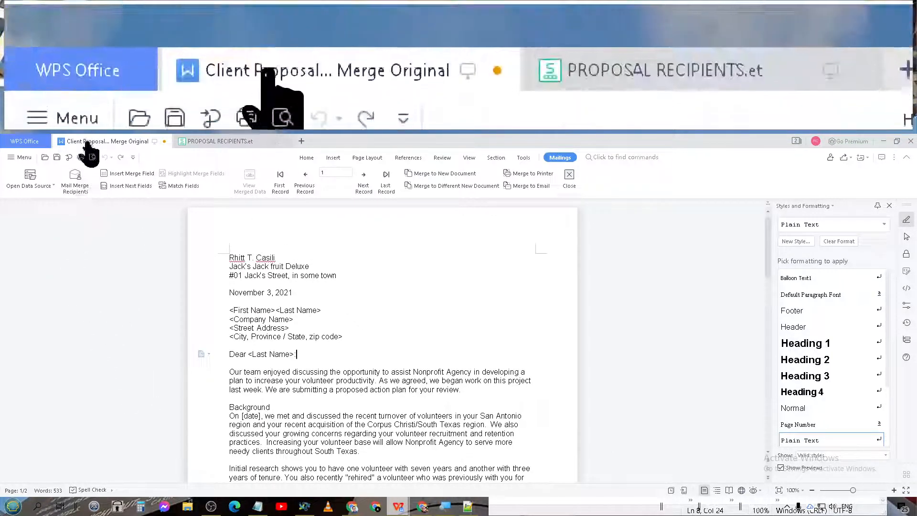
{"action": "right_click", "coordinate": [84, 146]}
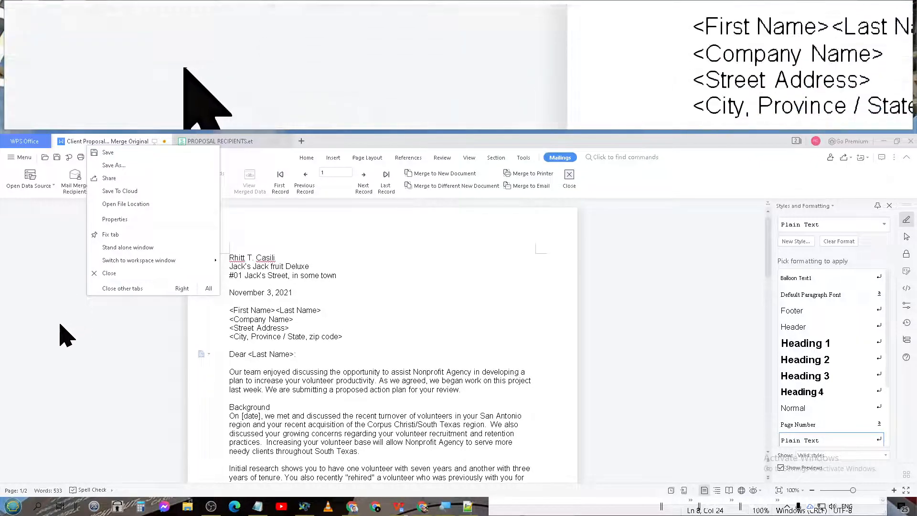
{"action": "left_click", "coordinate": [60, 326]}
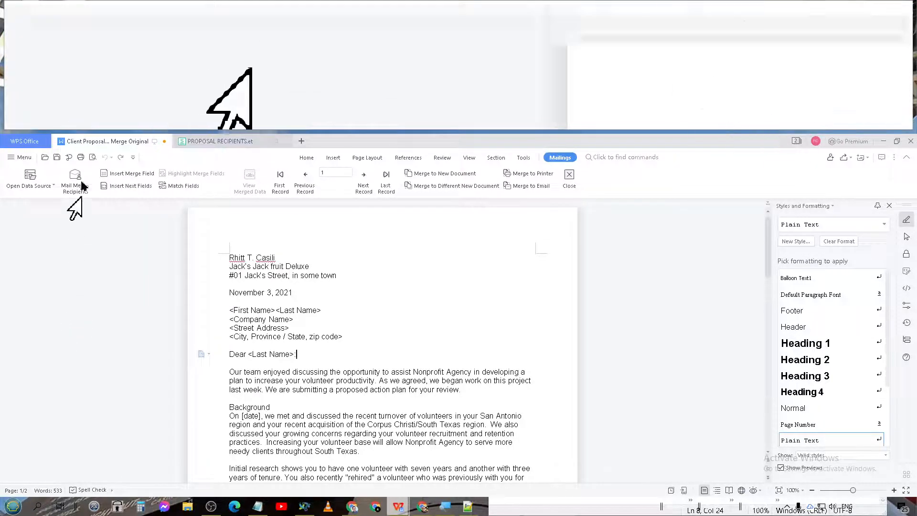
{"action": "left_click", "coordinate": [302, 141]}
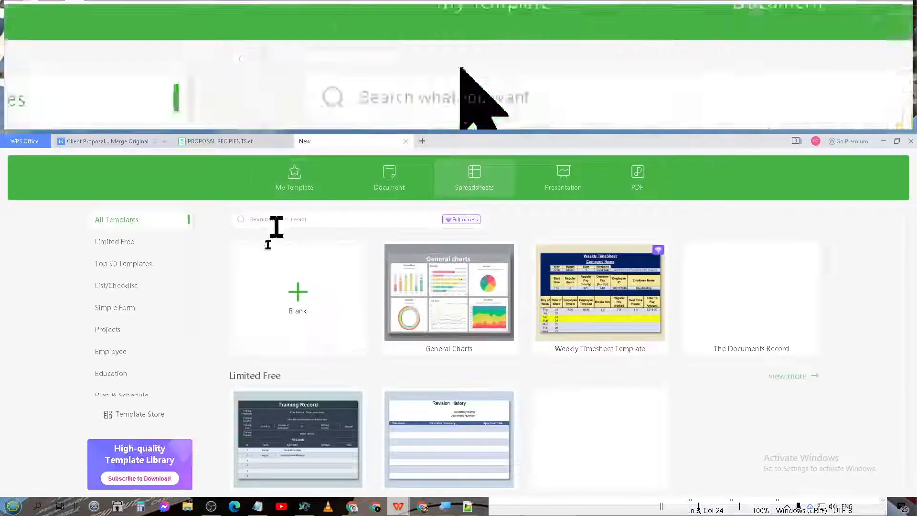
{"action": "scroll", "coordinate": [147, 323], "scroll_direction": "down", "scroll_amount": 3}
{"action": "scroll", "coordinate": [147, 322], "scroll_direction": "up", "scroll_amount": 3}
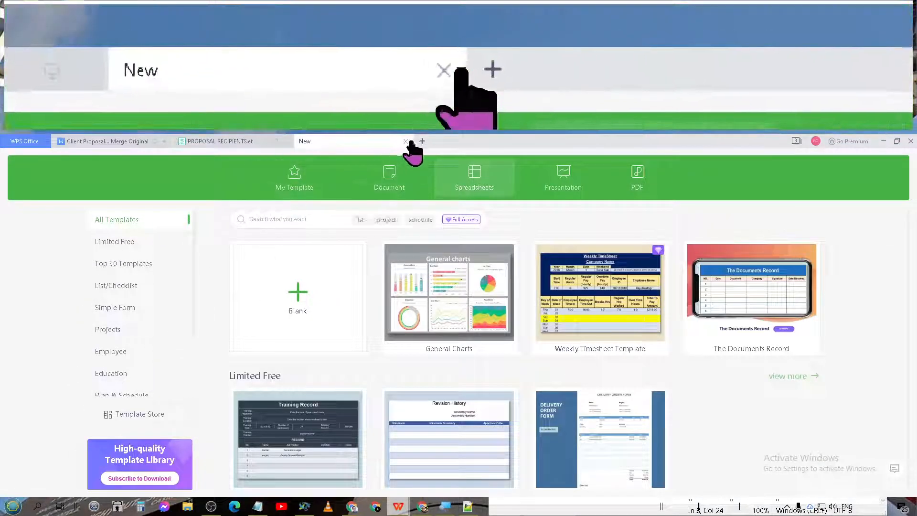
{"action": "left_click", "coordinate": [406, 141]}
{"action": "left_click", "coordinate": [24, 141]}
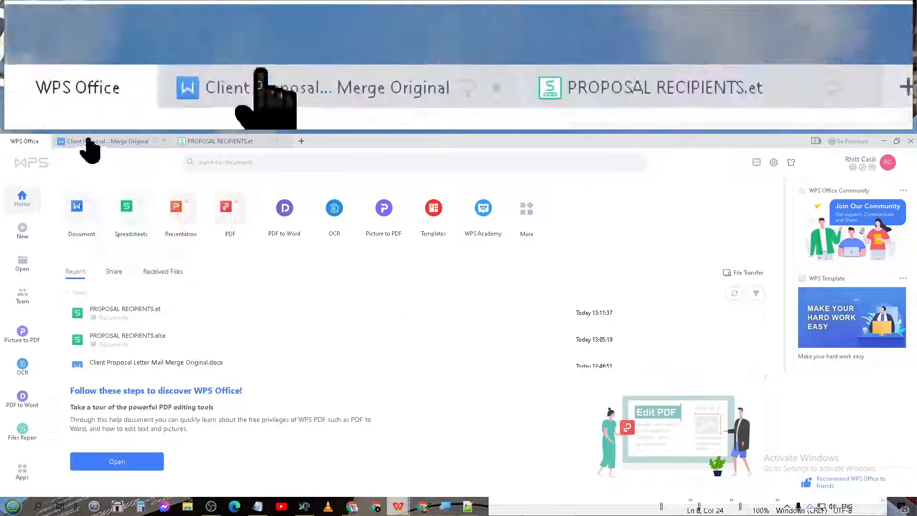
{"action": "left_click", "coordinate": [91, 142]}
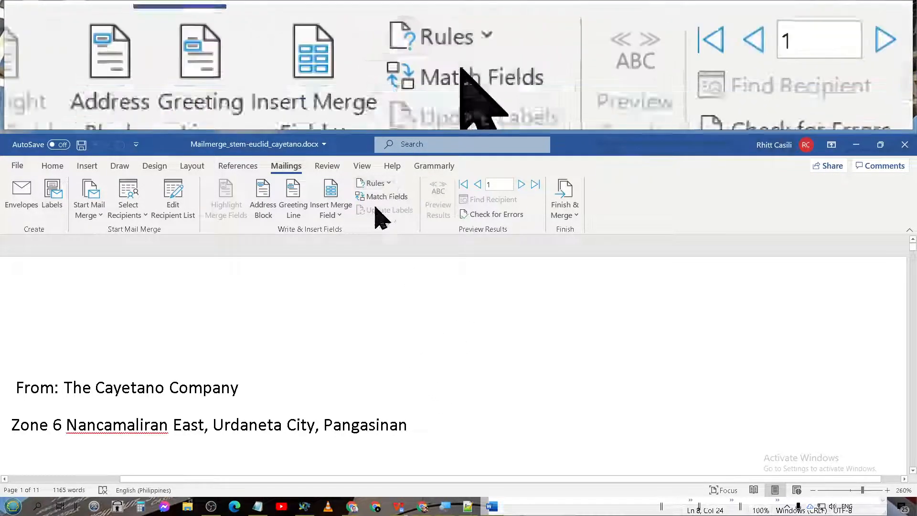
Look through the mail merge rules offered in Word, and switch back to the recipient list in WPS Office
{"action": "left_click", "coordinate": [385, 183]}
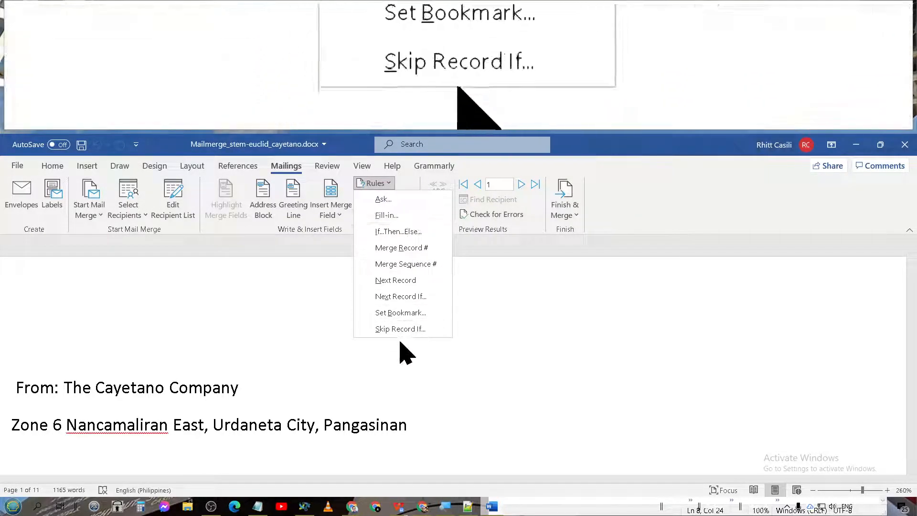
{"action": "left_click", "coordinate": [487, 431]}
{"action": "mouse_move", "coordinate": [406, 513]}
{"action": "left_click", "coordinate": [446, 483]}
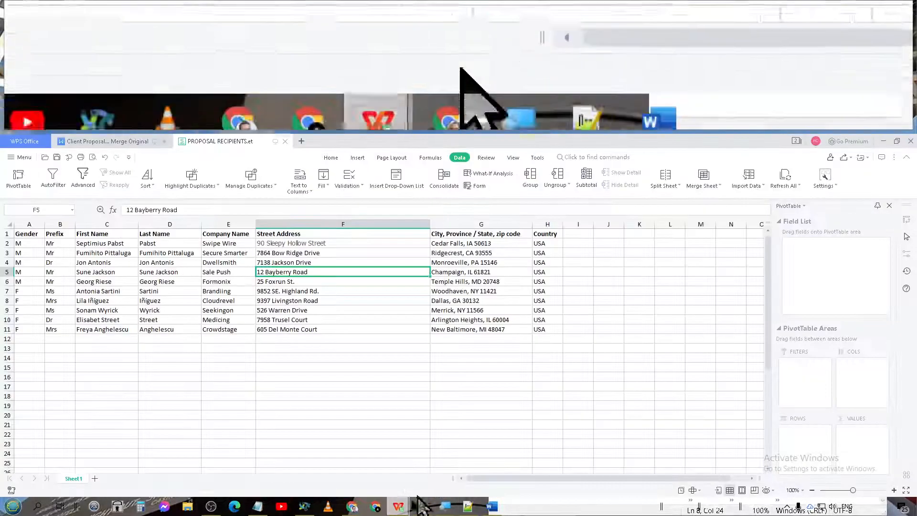
Check the letter's "Dear <Last Name>:" salutation against the Prefix and name columns of the recipient list
{"action": "left_click", "coordinate": [99, 141]}
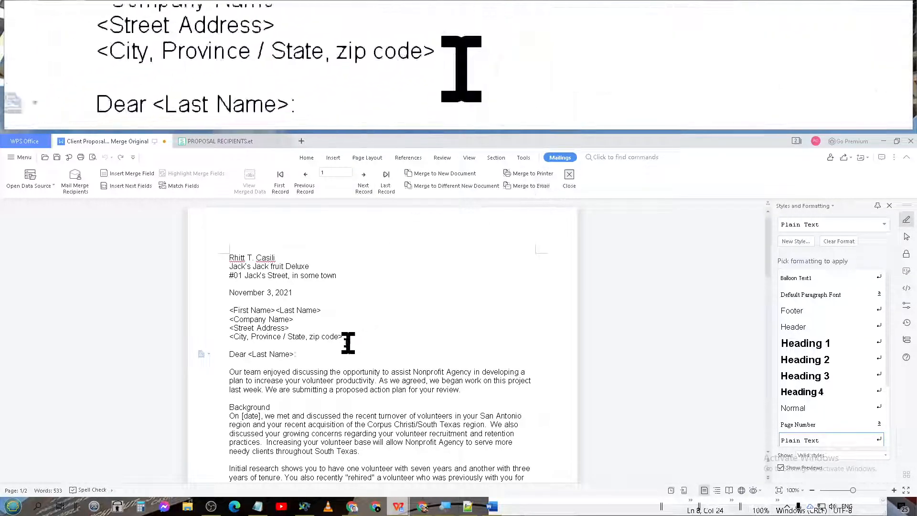
{"action": "double_click", "coordinate": [307, 353]}
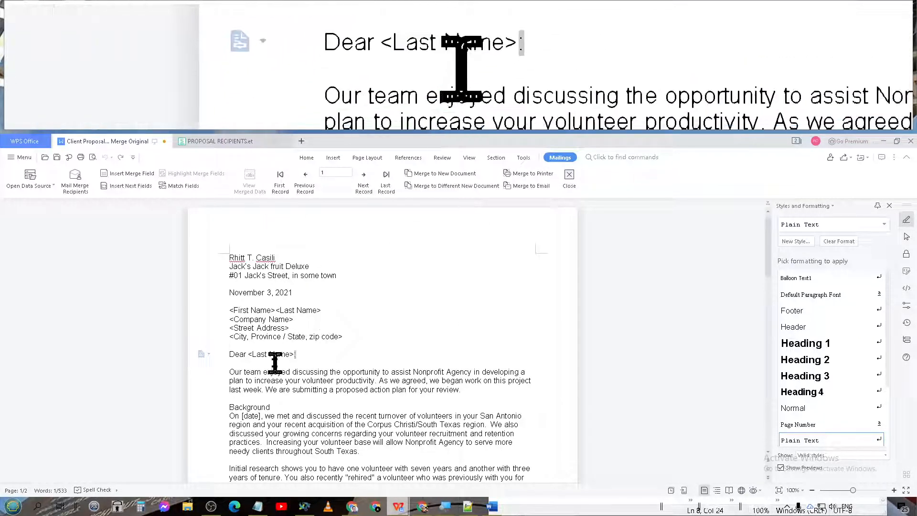
{"action": "left_click", "coordinate": [215, 142]}
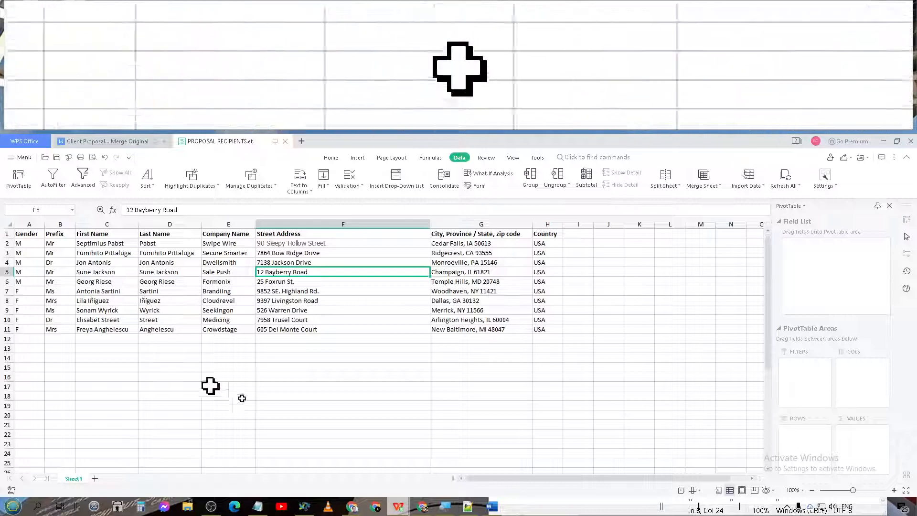
{"action": "left_click", "coordinate": [84, 253]}
{"action": "left_click", "coordinate": [58, 243]}
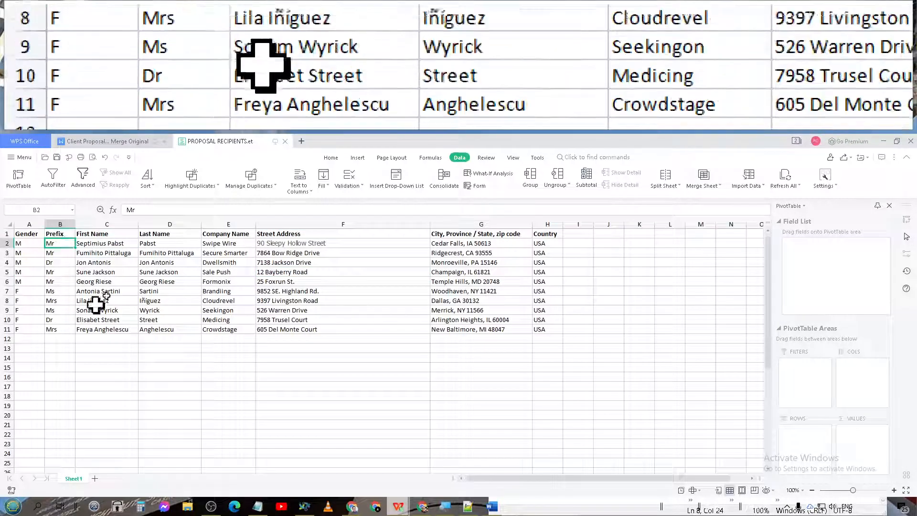
{"action": "left_click", "coordinate": [315, 318]}
{"action": "left_click", "coordinate": [303, 244]}
{"action": "left_click", "coordinate": [60, 243]}
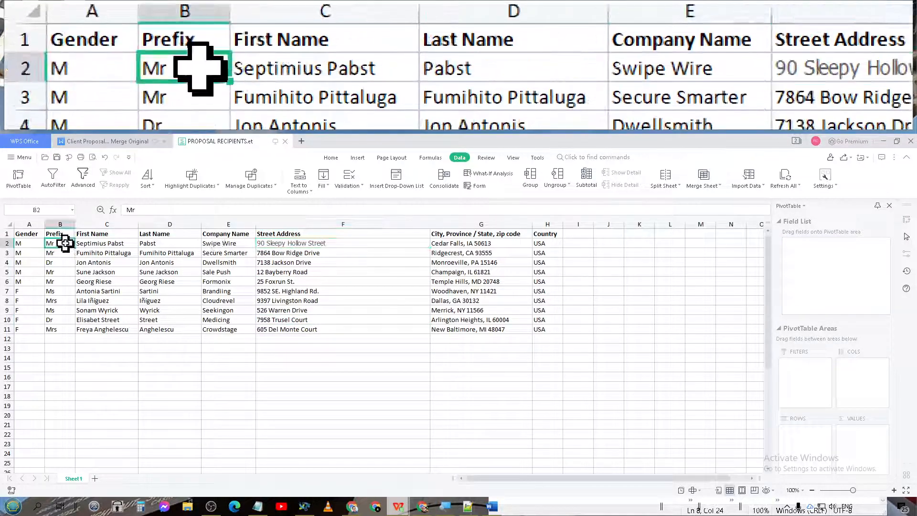
In the client proposal letter, add five blank lines between the date and the recipient placeholders as room for the merge fields
{"action": "left_click", "coordinate": [102, 142]}
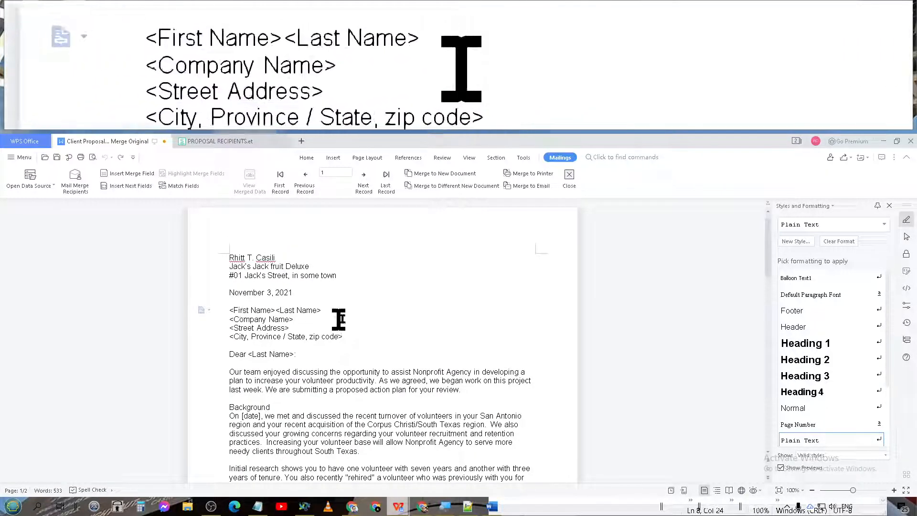
{"action": "key", "text": "Return"}
{"action": "key", "text": "Return"}
{"action": "key", "text": "Return"}
{"action": "key", "text": "Return"}
{"action": "key", "text": "Return"}
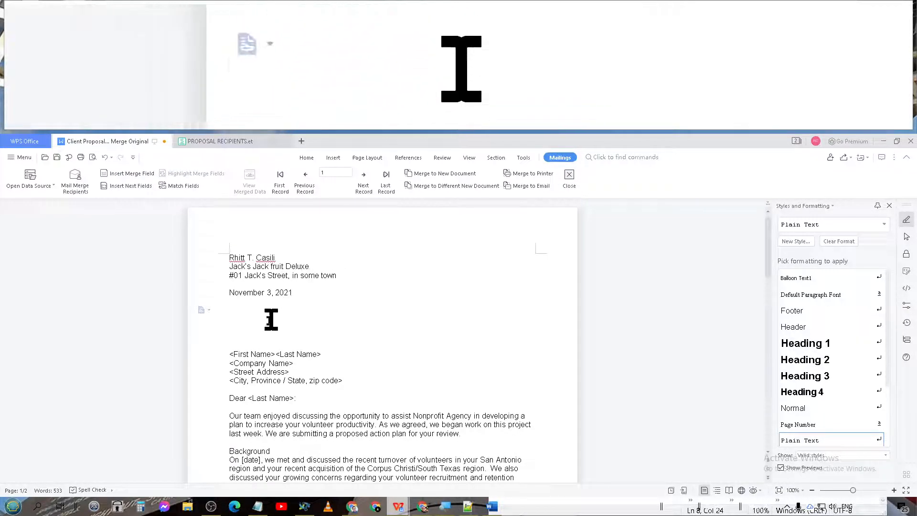
{"action": "left_click", "coordinate": [277, 354]}
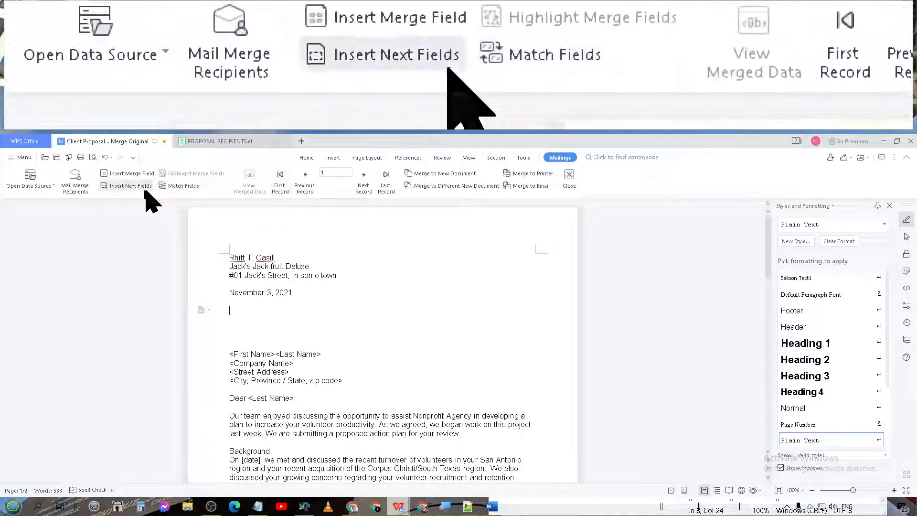
Look through the address fields offered for insertion as merge fields, and return to the database fields
{"action": "left_click", "coordinate": [137, 174]}
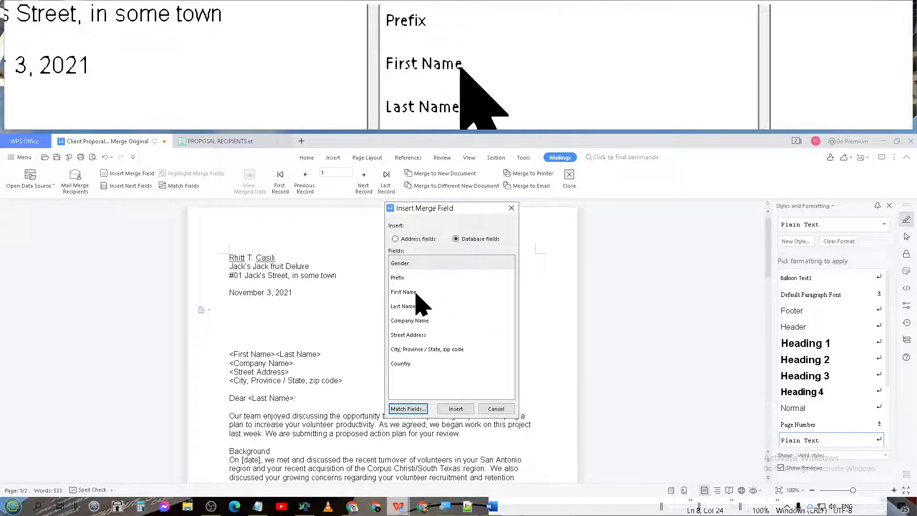
{"action": "left_click", "coordinate": [418, 239]}
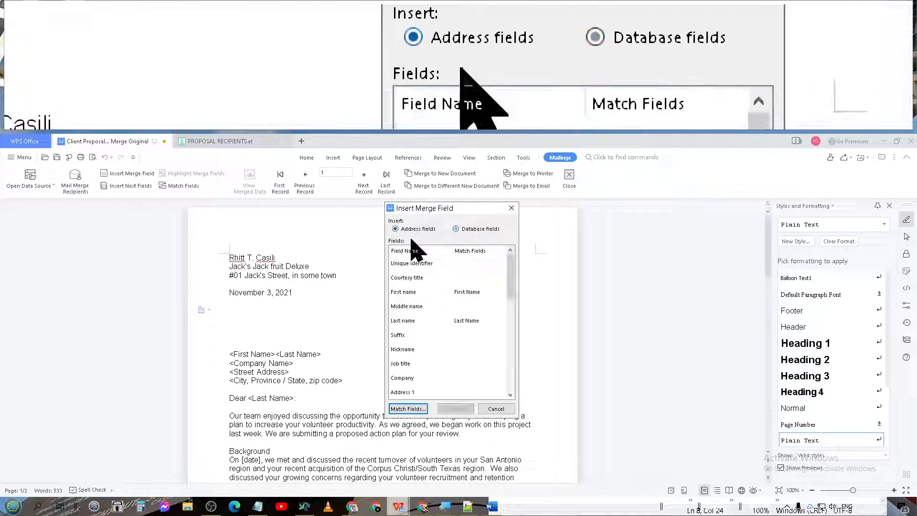
{"action": "scroll", "coordinate": [430, 335], "scroll_direction": "down", "scroll_amount": 5}
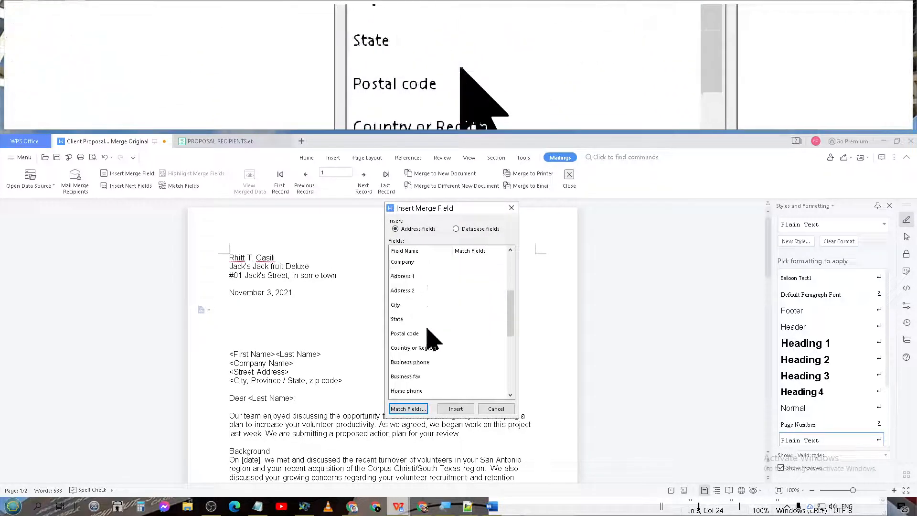
{"action": "scroll", "coordinate": [435, 351], "scroll_direction": "down", "scroll_amount": 3}
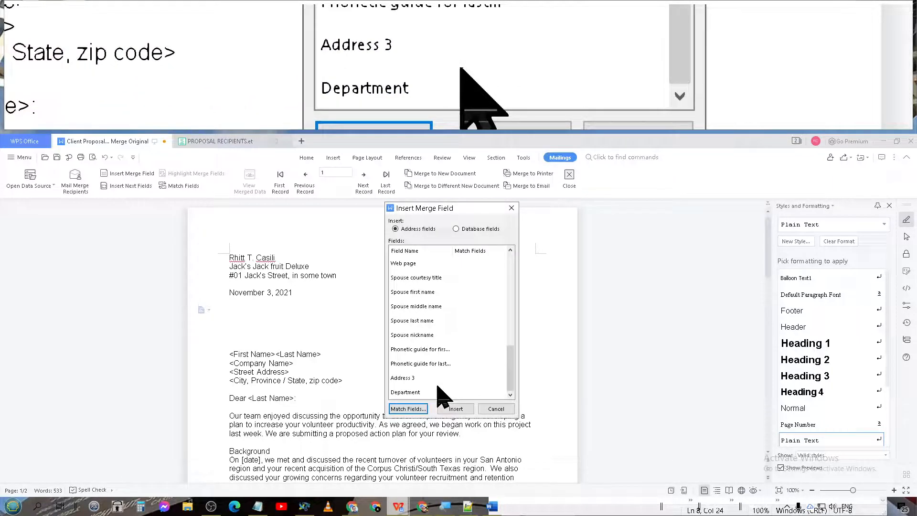
{"action": "scroll", "coordinate": [440, 396], "scroll_direction": "up", "scroll_amount": 8}
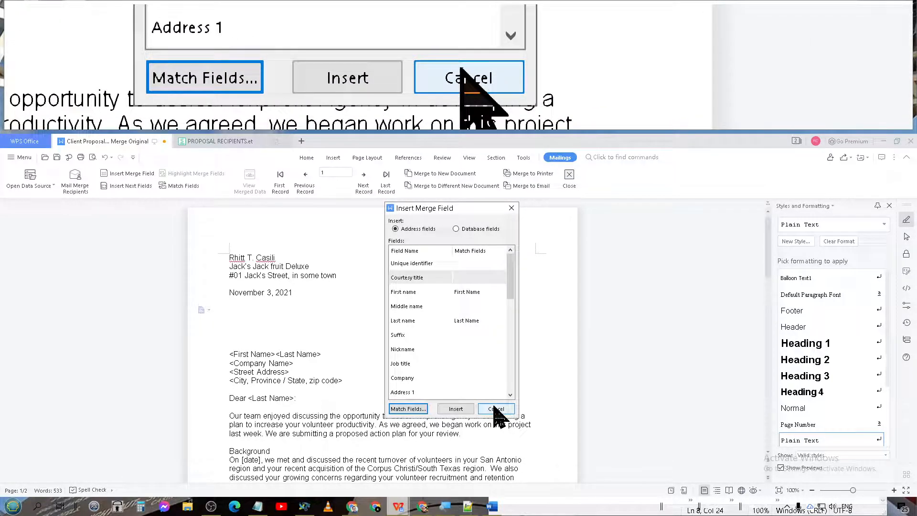
{"action": "left_click", "coordinate": [477, 229]}
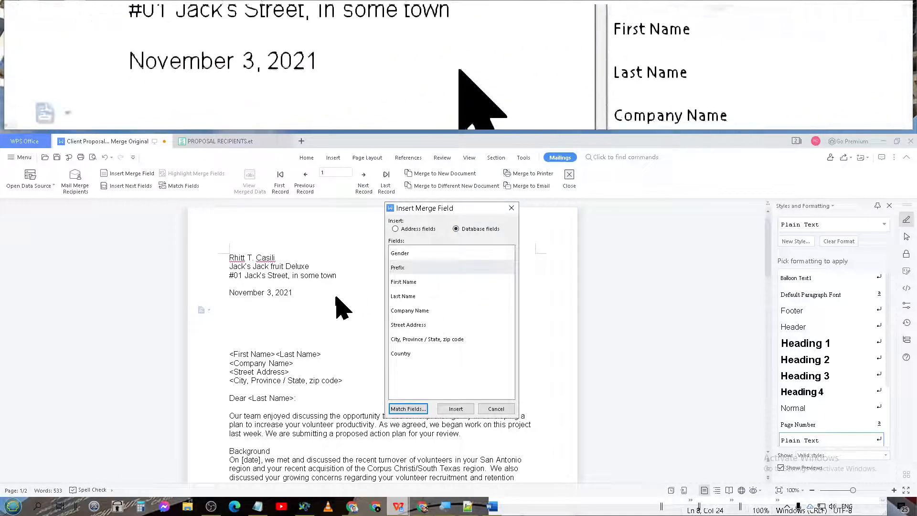
Insert the First Name and Last Name database fields on the line below the date
{"action": "left_click", "coordinate": [410, 285]}
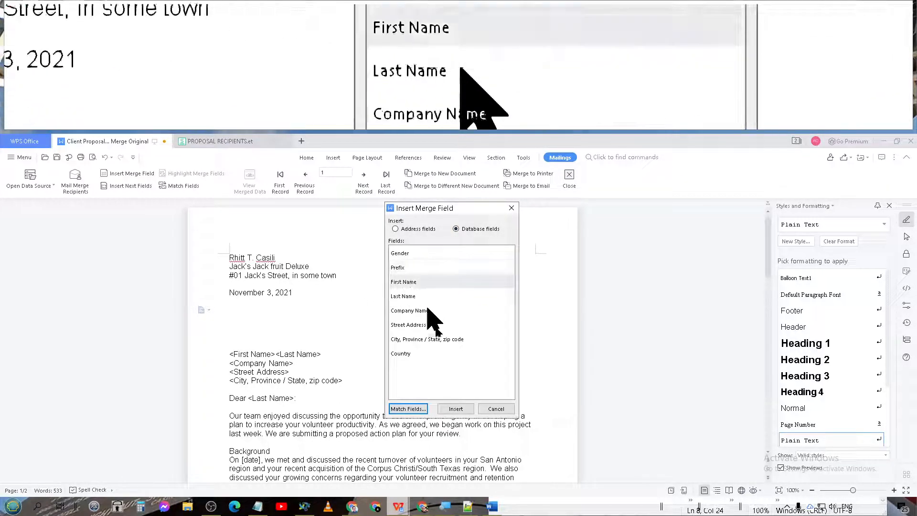
{"action": "left_click", "coordinate": [456, 408]}
{"action": "left_click", "coordinate": [403, 297]}
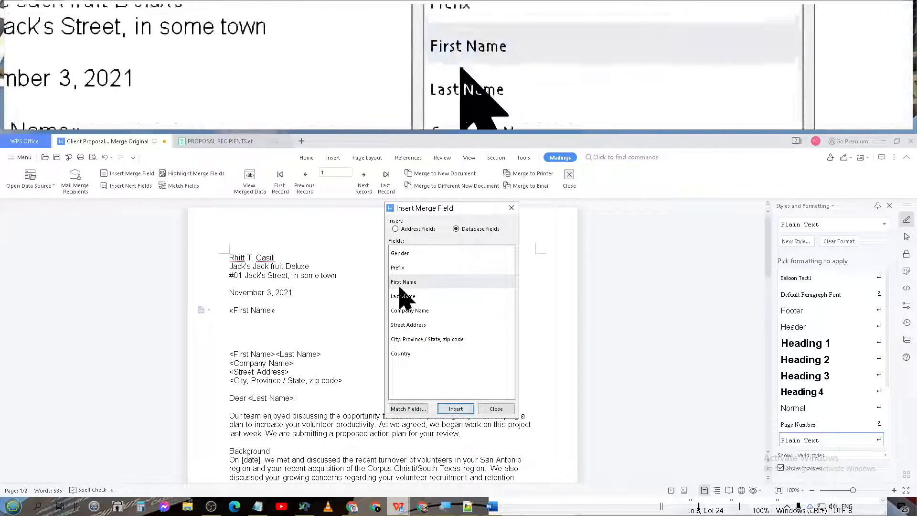
{"action": "left_click", "coordinate": [457, 409]}
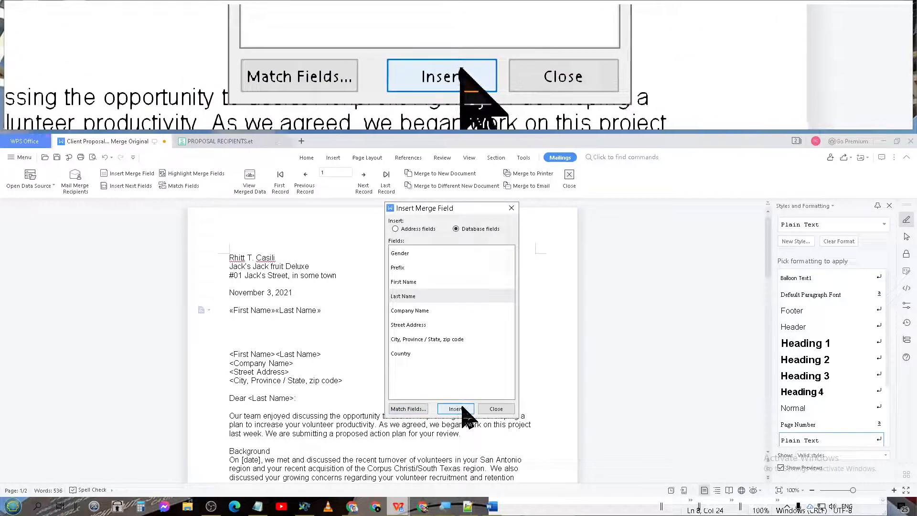
{"action": "left_click", "coordinate": [492, 409]}
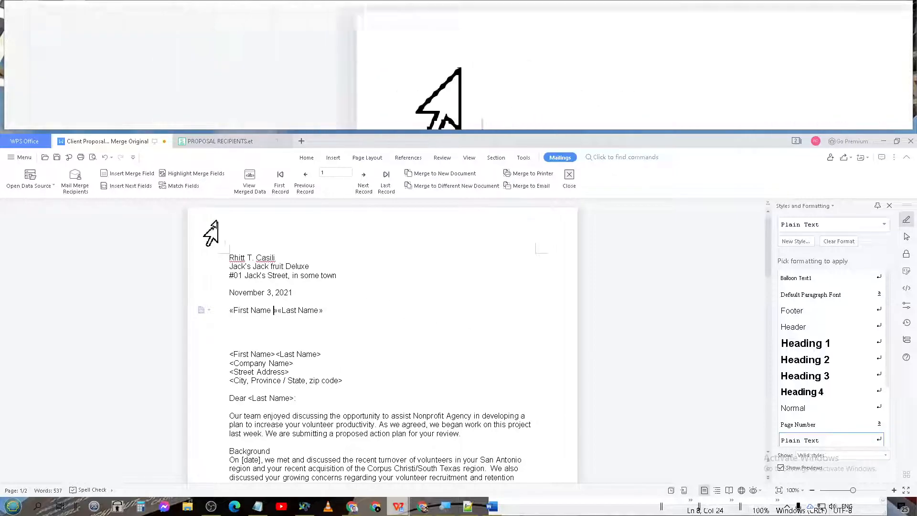
Preview the name fields with the merged recipient data, and return to showing the field codes
{"action": "left_click", "coordinate": [256, 188]}
{"action": "left_click", "coordinate": [256, 188]}
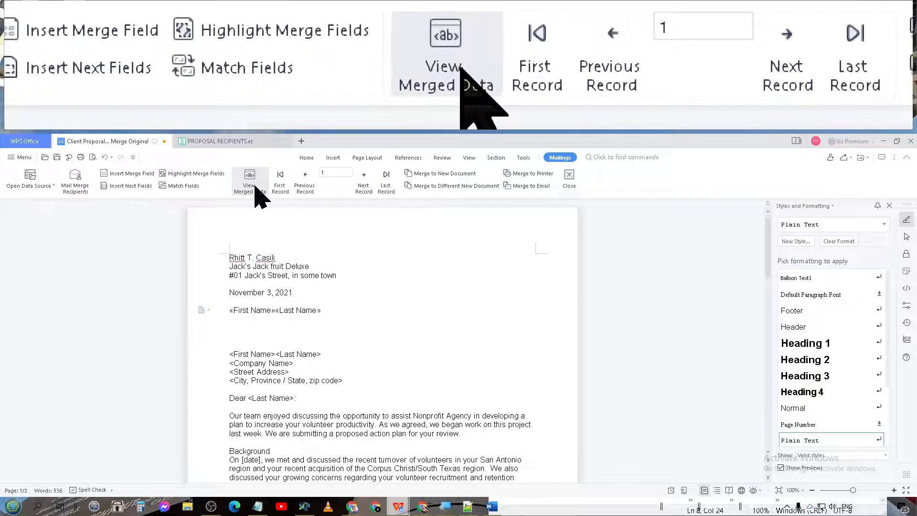
{"action": "left_click", "coordinate": [251, 190]}
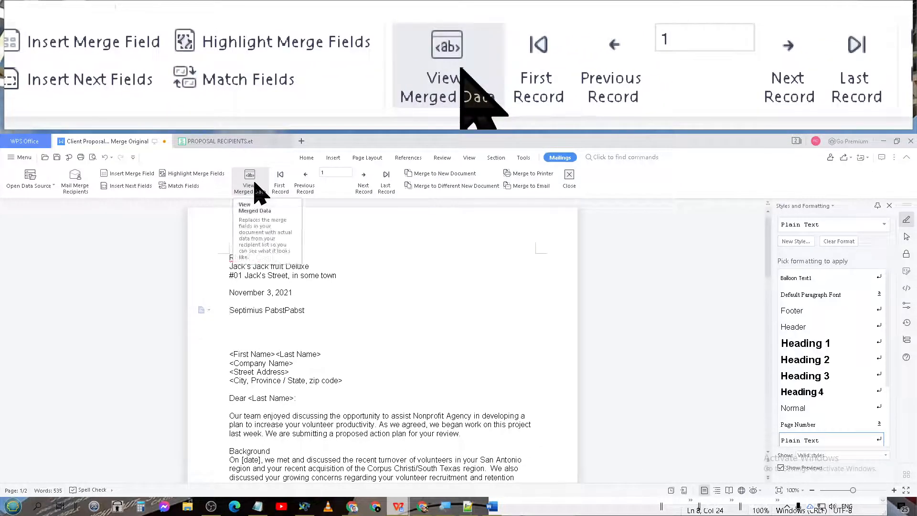
{"action": "left_click", "coordinate": [256, 188]}
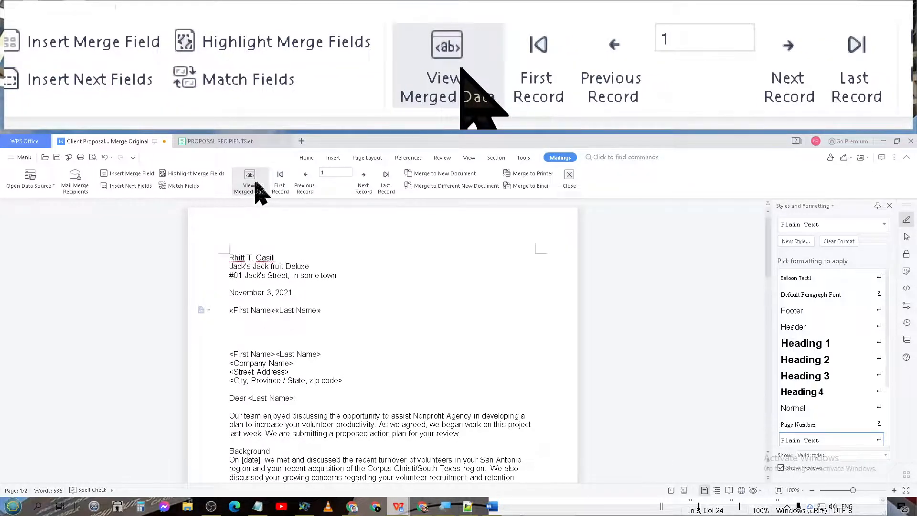
In PROPOSAL RECIPIENTS.et, reduce the First Name column to given names and the Last Name column to surnames for every recipient
{"action": "left_click", "coordinate": [212, 141]}
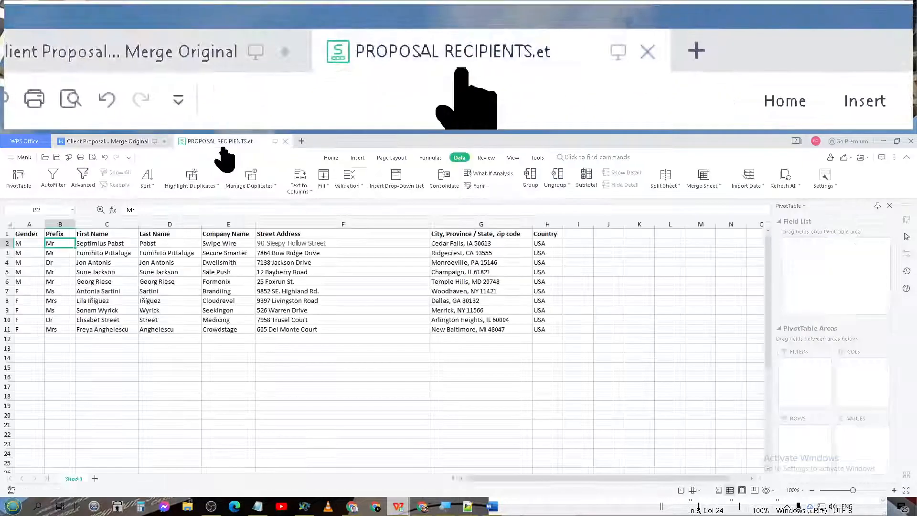
{"action": "left_click", "coordinate": [122, 243]}
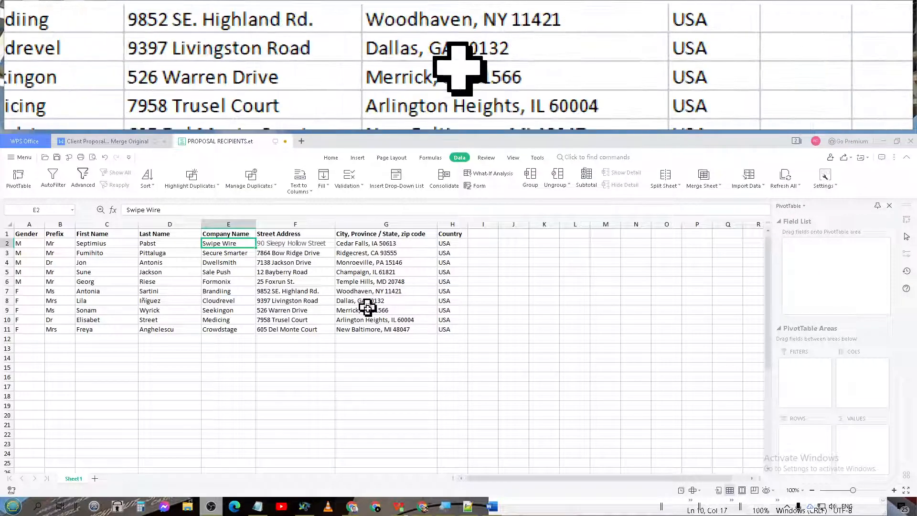
{"action": "left_click", "coordinate": [94, 241]}
{"action": "left_click", "coordinate": [143, 244]}
{"action": "left_click", "coordinate": [96, 243]}
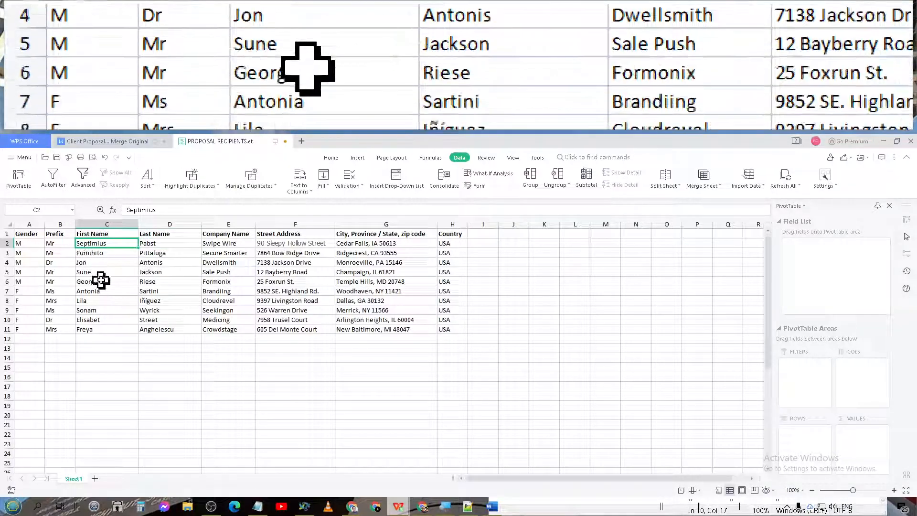
Return to the client proposal letter and close its current mail merge data source
{"action": "left_click", "coordinate": [101, 142]}
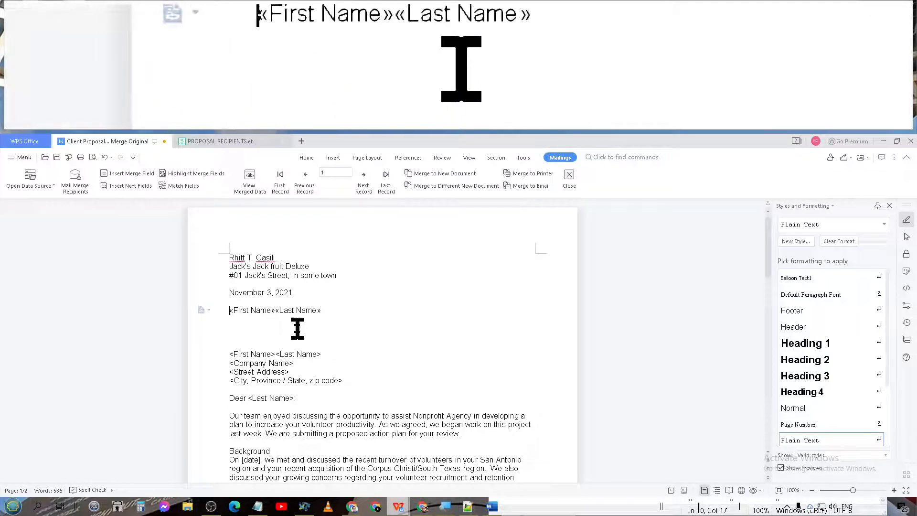
{"action": "left_click", "coordinate": [256, 189]}
{"action": "left_click", "coordinate": [39, 187]}
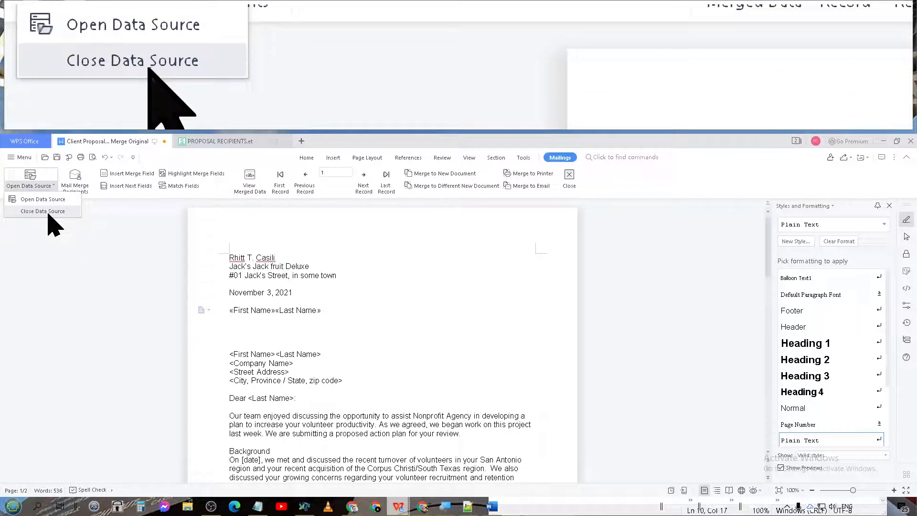
{"action": "left_click", "coordinate": [44, 211]}
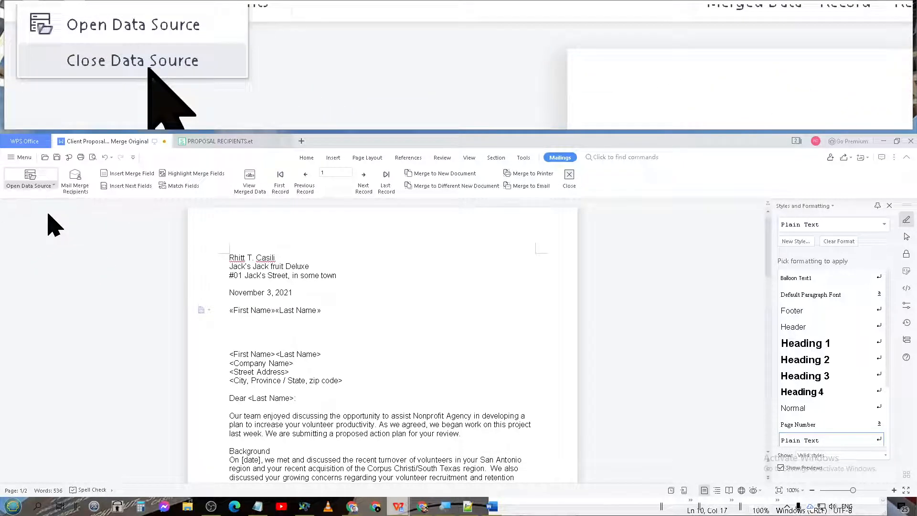
Reopen PROPOSAL RECIPIENTS.et from the Documents folder as the letter's data source, filtering the file list with *.et
{"action": "left_click", "coordinate": [32, 177]}
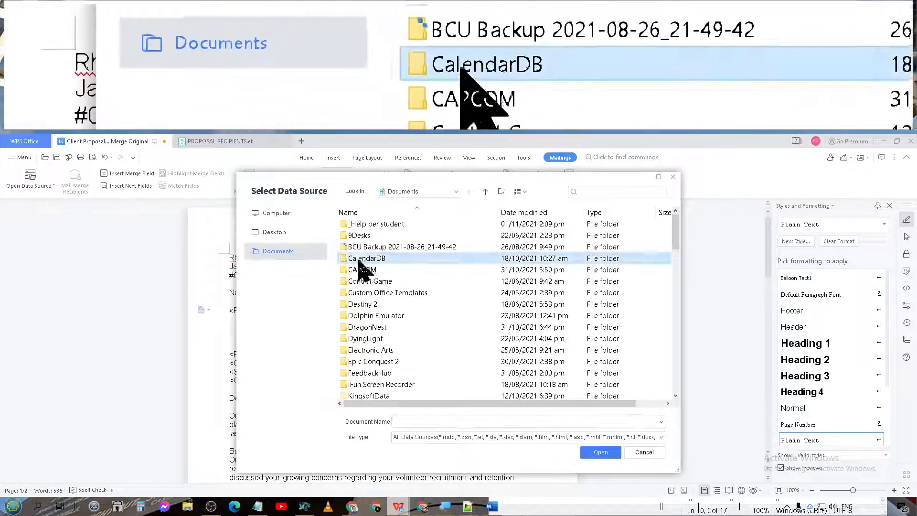
{"action": "left_click", "coordinate": [426, 422]}
{"action": "scroll", "coordinate": [435, 396], "scroll_direction": "down", "scroll_amount": 10}
{"action": "scroll", "coordinate": [432, 385], "scroll_direction": "down", "scroll_amount": 5}
{"action": "scroll", "coordinate": [435, 385], "scroll_direction": "up", "scroll_amount": 7}
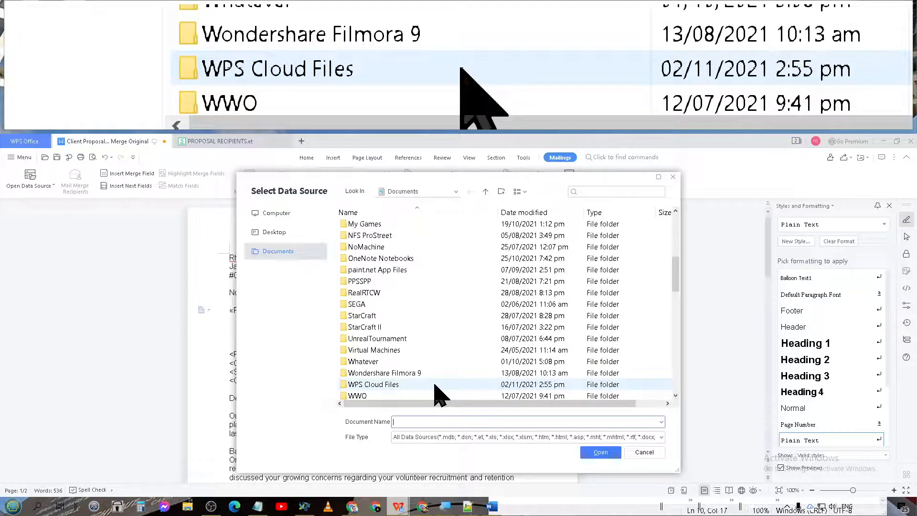
{"action": "type", "text": "*.et"}
{"action": "key", "text": "Return"}
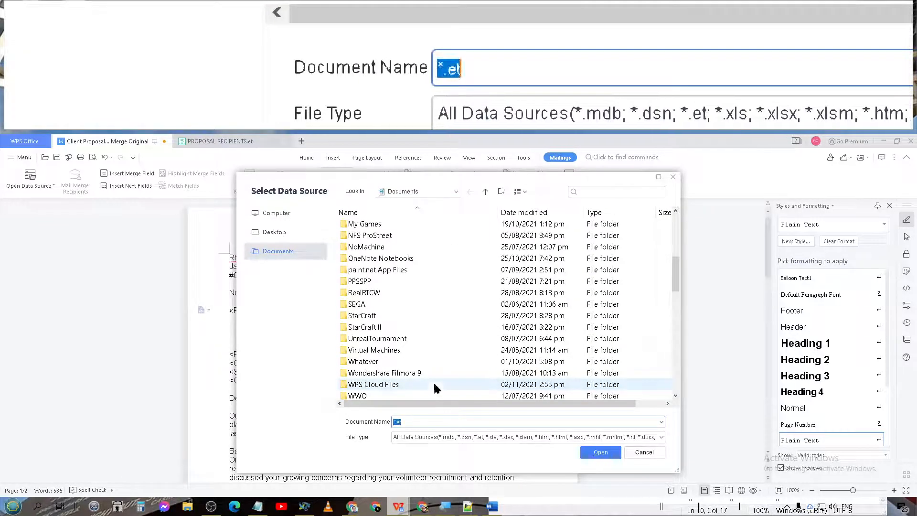
{"action": "scroll", "coordinate": [437, 394], "scroll_direction": "down", "scroll_amount": 10}
{"action": "left_click", "coordinate": [410, 385]}
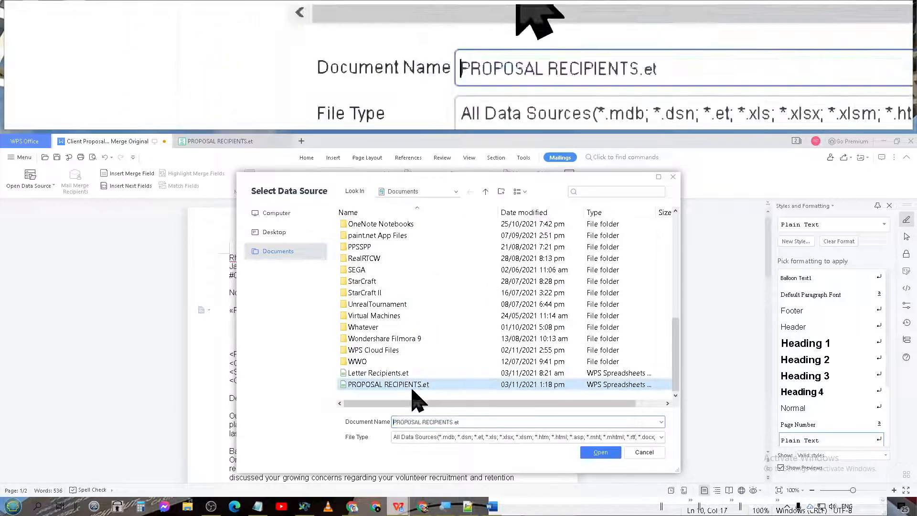
{"action": "left_click", "coordinate": [601, 452]}
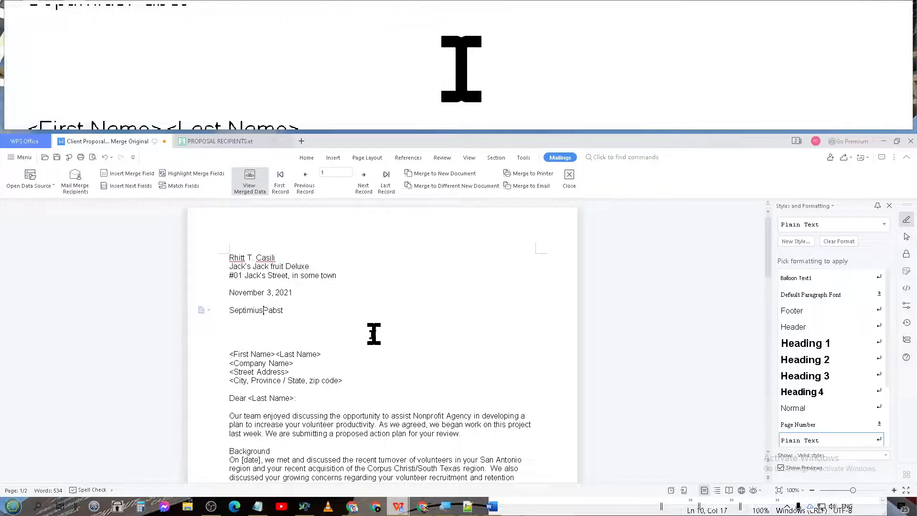
Separate the First Name and Last Name merge fields with a space, checking the spacing in the merged data preview
{"action": "left_click", "coordinate": [249, 182]}
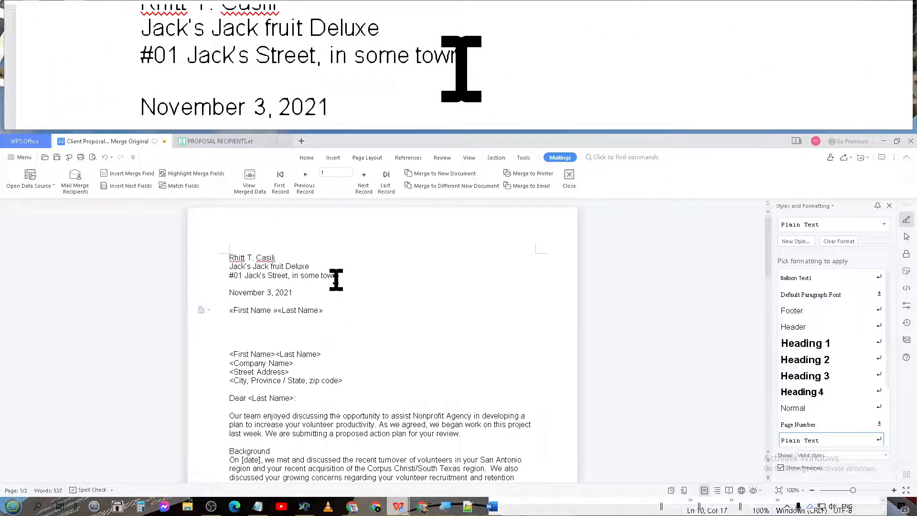
{"action": "left_click", "coordinate": [254, 189]}
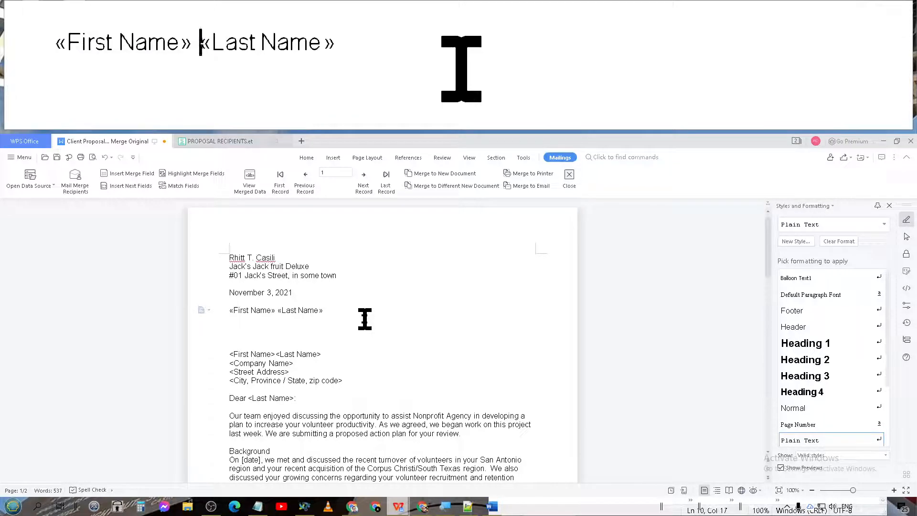
{"action": "left_click", "coordinate": [251, 180]}
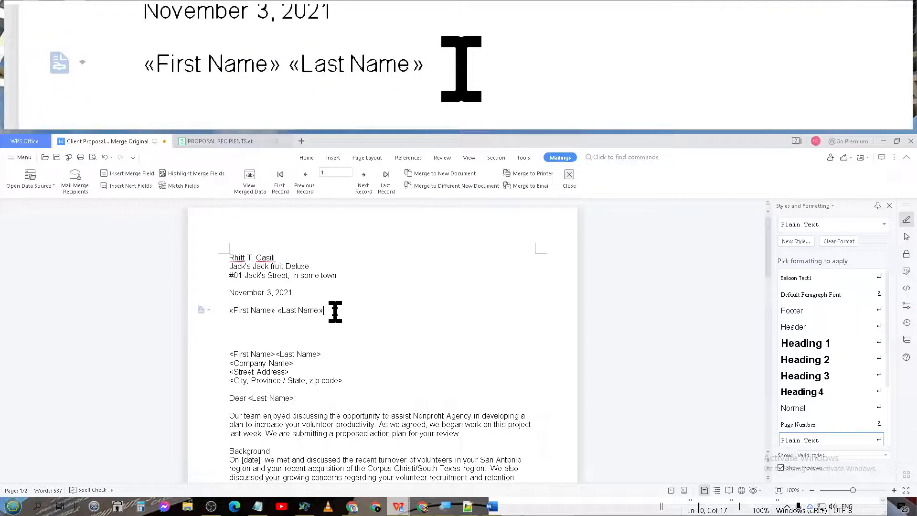
Insert the Company Name database field on a new line below the name fields, and start another line beneath it
{"action": "key", "text": "Return"}
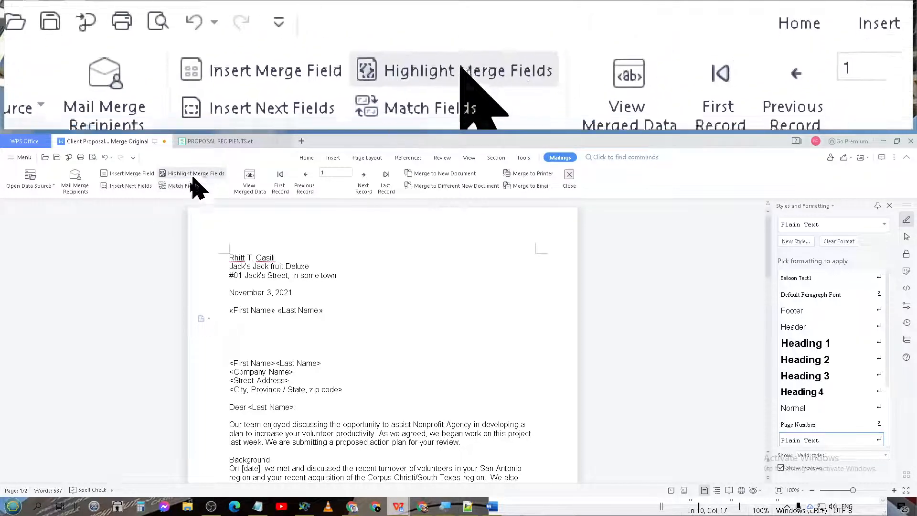
{"action": "left_click", "coordinate": [115, 175]}
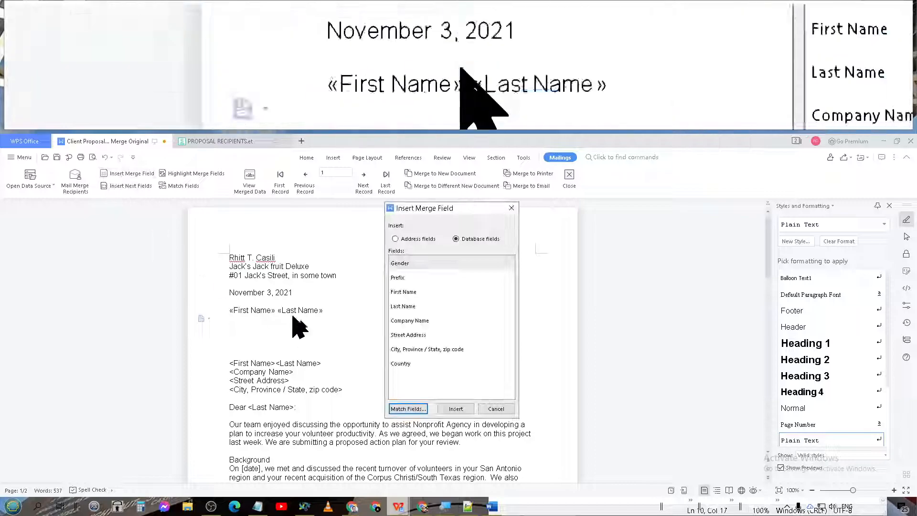
{"action": "left_click", "coordinate": [456, 409]}
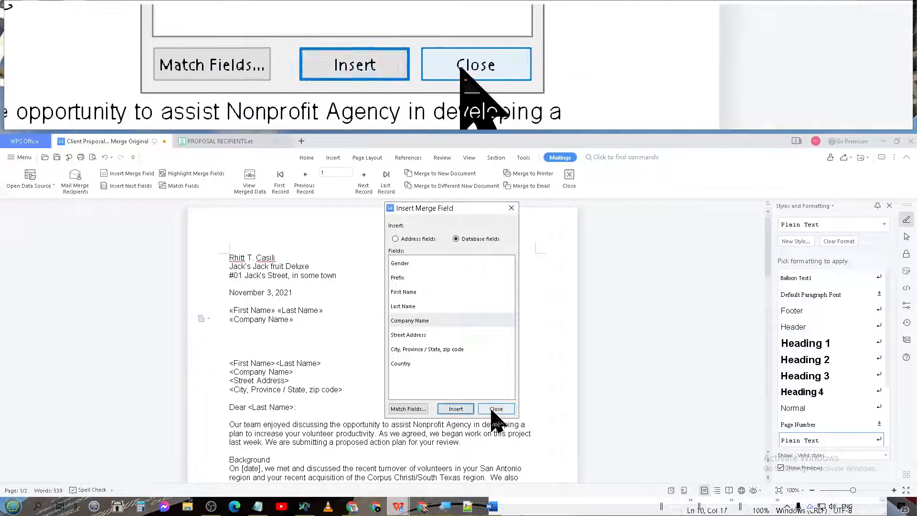
{"action": "left_click", "coordinate": [494, 410]}
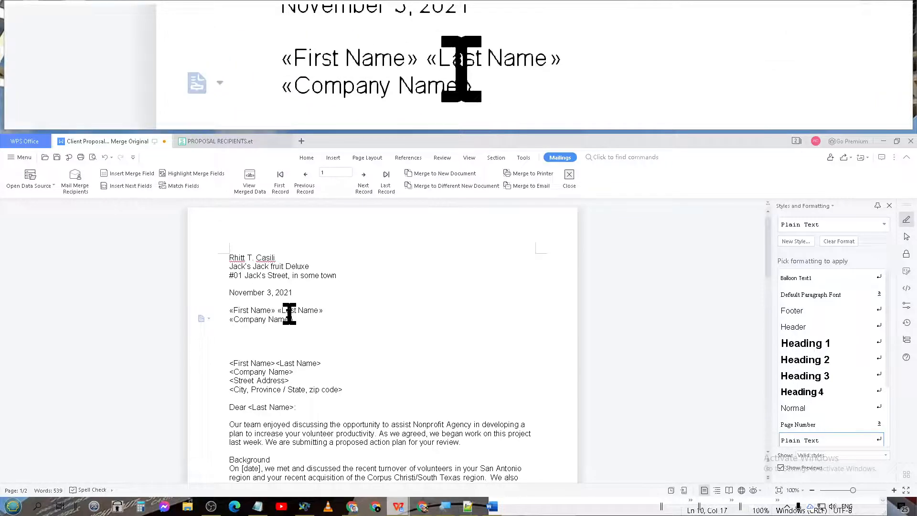
{"action": "key", "text": "Return"}
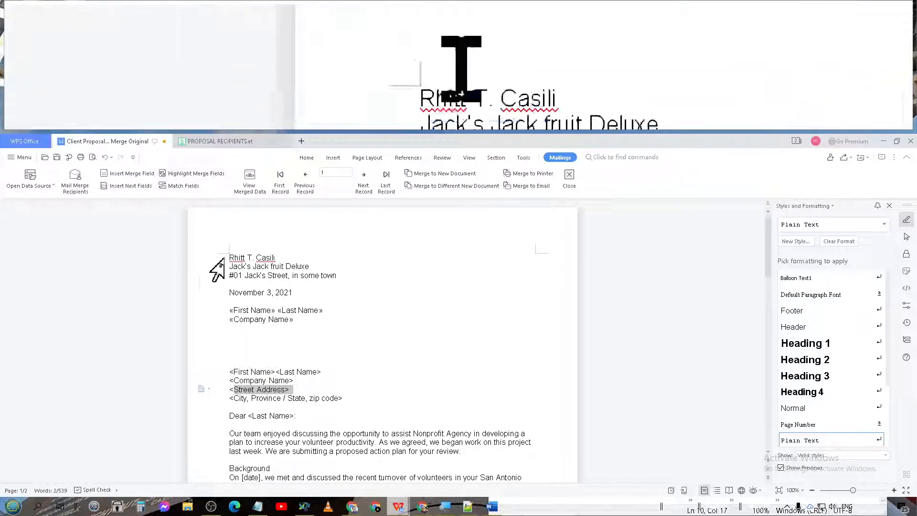
Insert the Street Address database field below the Company Name field, and start another line beneath it
{"action": "left_click", "coordinate": [127, 174]}
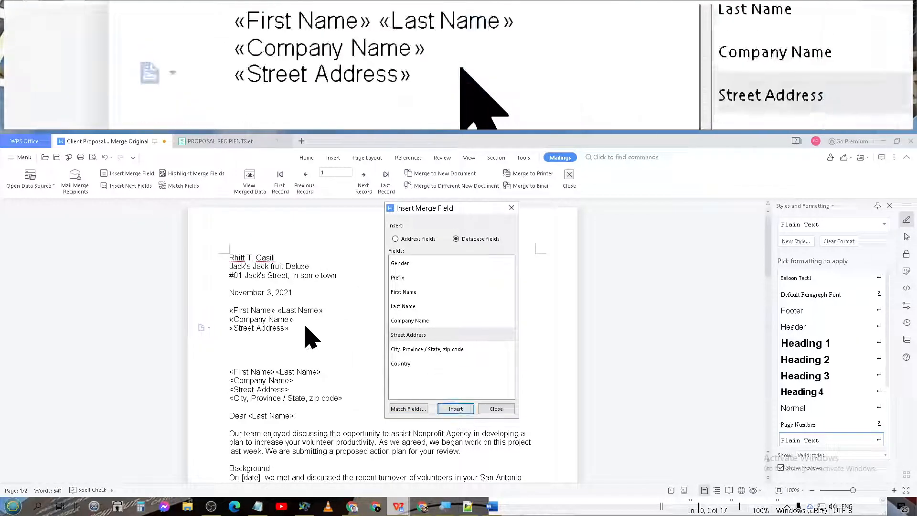
{"action": "left_click", "coordinate": [510, 410]}
{"action": "key", "text": "Return"}
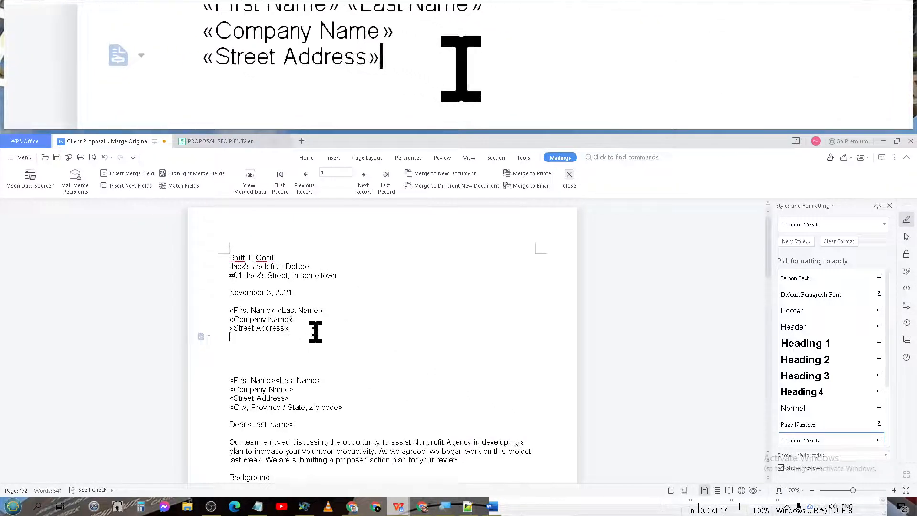
Insert the "City, Province / State, zip code" database field below the Street Address field
{"action": "left_click", "coordinate": [128, 176]}
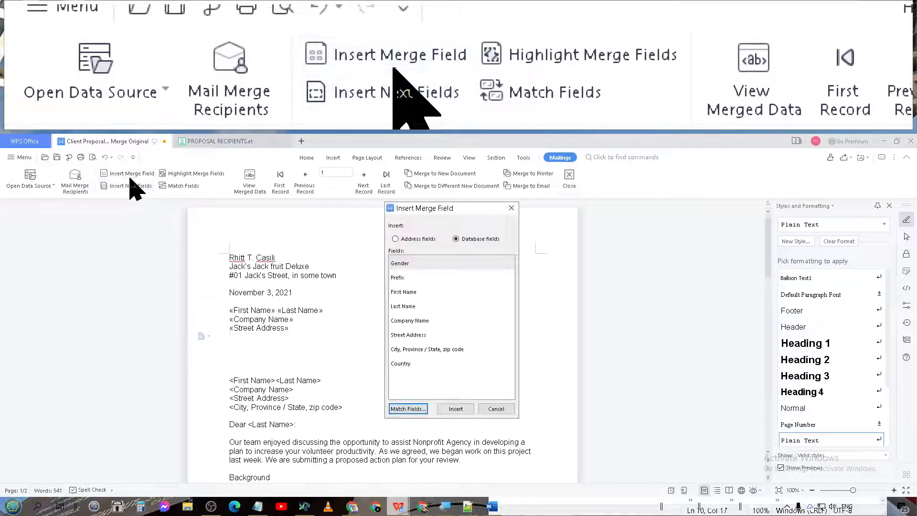
{"action": "left_click", "coordinate": [430, 351]}
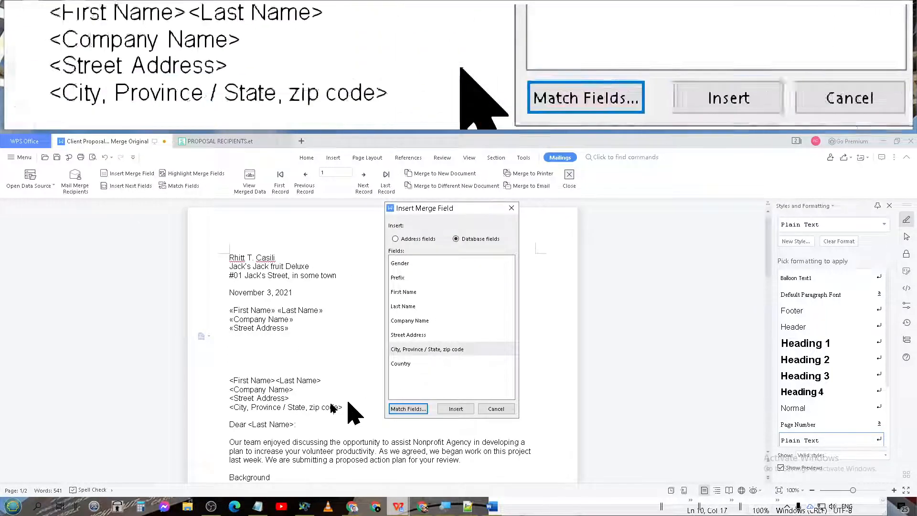
{"action": "left_click", "coordinate": [463, 410]}
{"action": "left_click", "coordinate": [496, 408]}
{"action": "key", "text": "Return"}
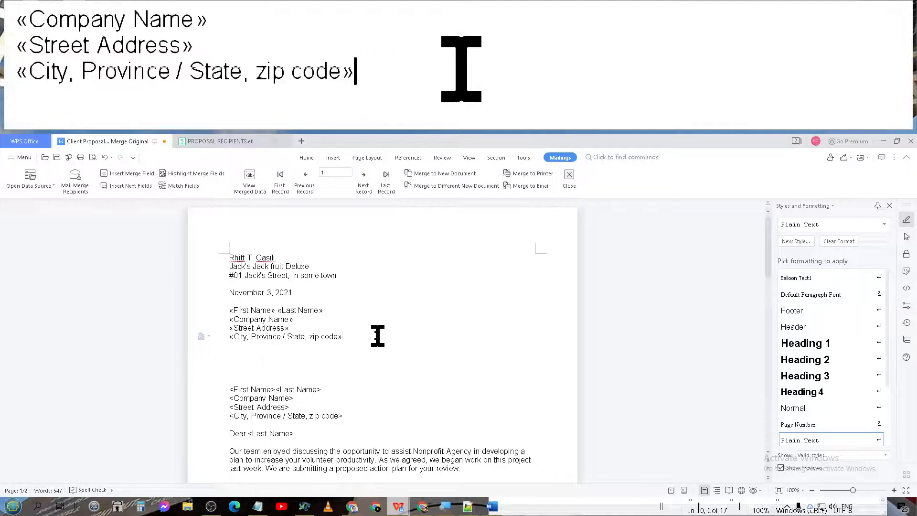
Delete the surplus blank lines and the old placeholder recipient block above the greeting, and preview the merged data
{"action": "key", "text": "Delete"}
{"action": "key", "text": "Delete"}
{"action": "key", "text": "Delete"}
{"action": "key", "text": "Delete"}
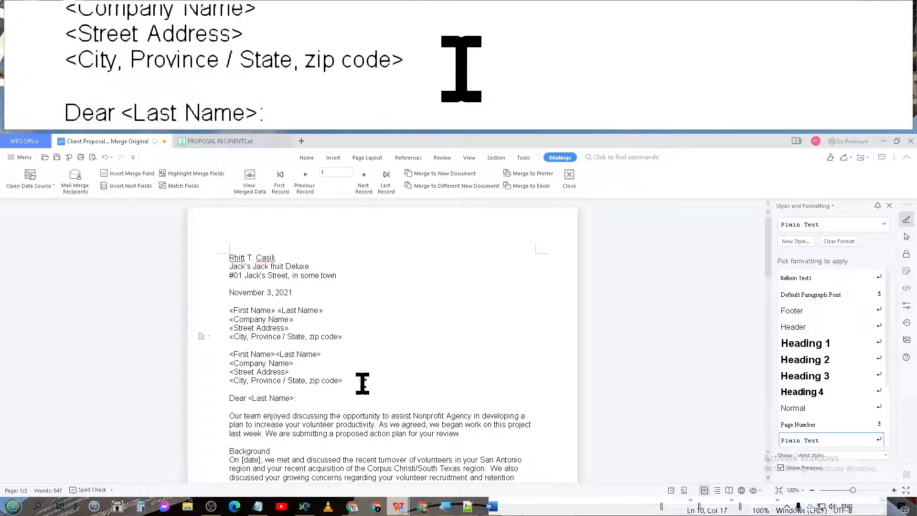
{"action": "left_click_drag", "start_coordinate": [361, 382], "coordinate": [203, 354]}
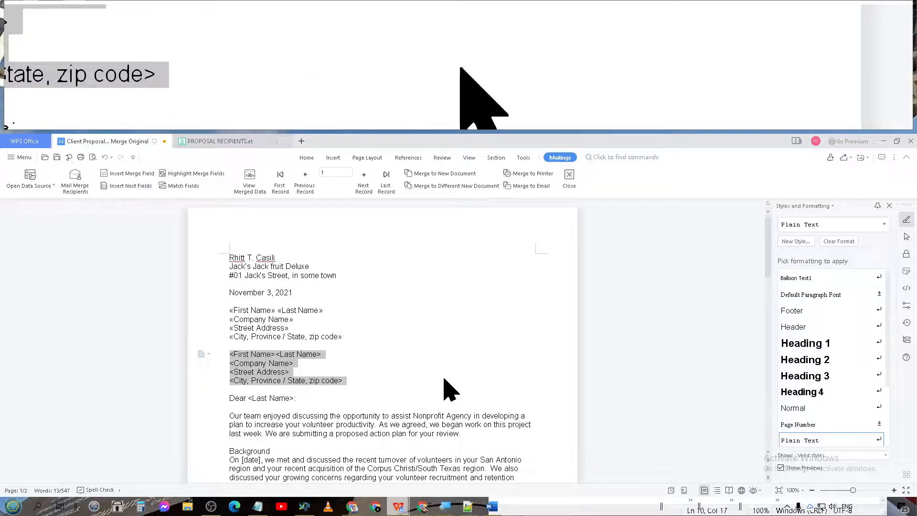
{"action": "key", "text": "Delete"}
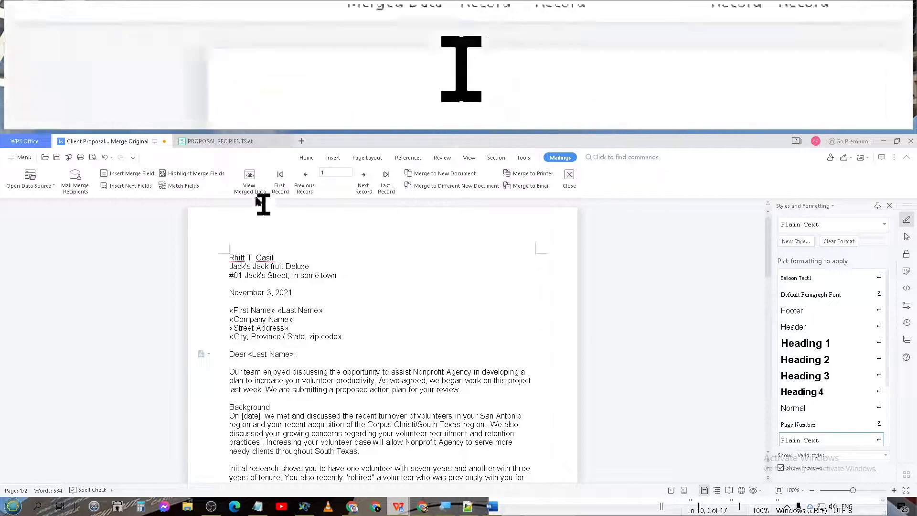
{"action": "left_click", "coordinate": [259, 177]}
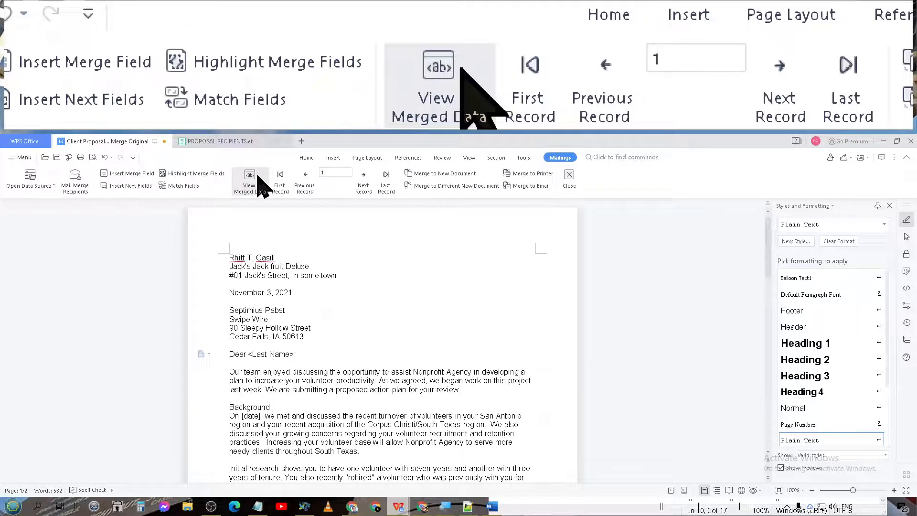
Replace the <Last Name> placeholder in the greeting with the Prefix and Last Name database fields, separated by a space
{"action": "left_click", "coordinate": [289, 354]}
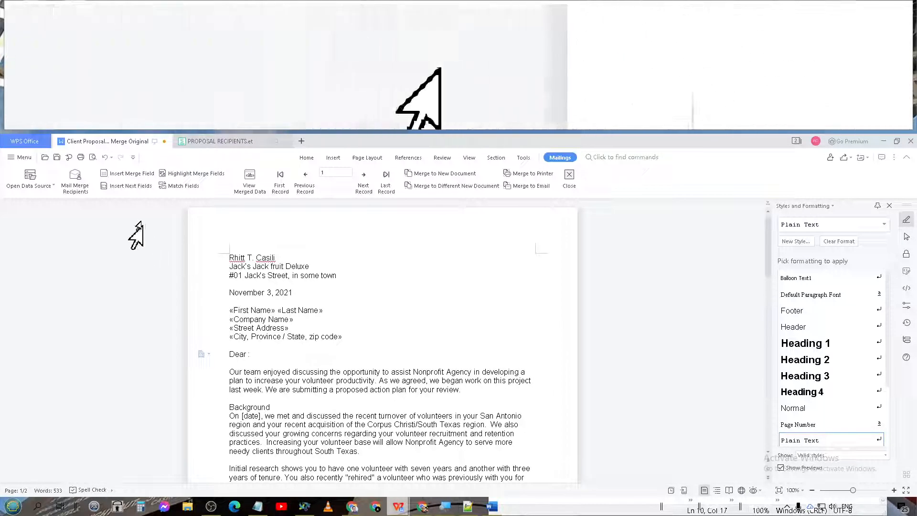
{"action": "left_click", "coordinate": [128, 174]}
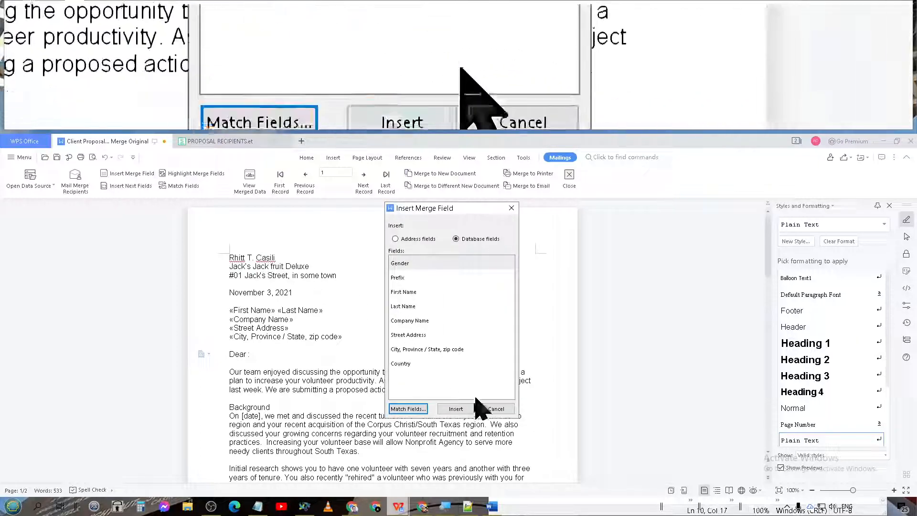
{"action": "left_click", "coordinate": [401, 278]}
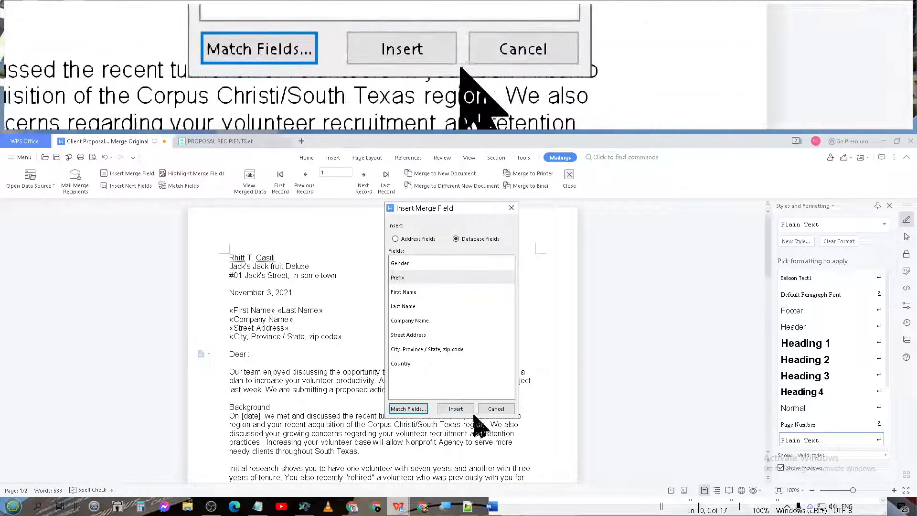
{"action": "left_click", "coordinate": [455, 409]}
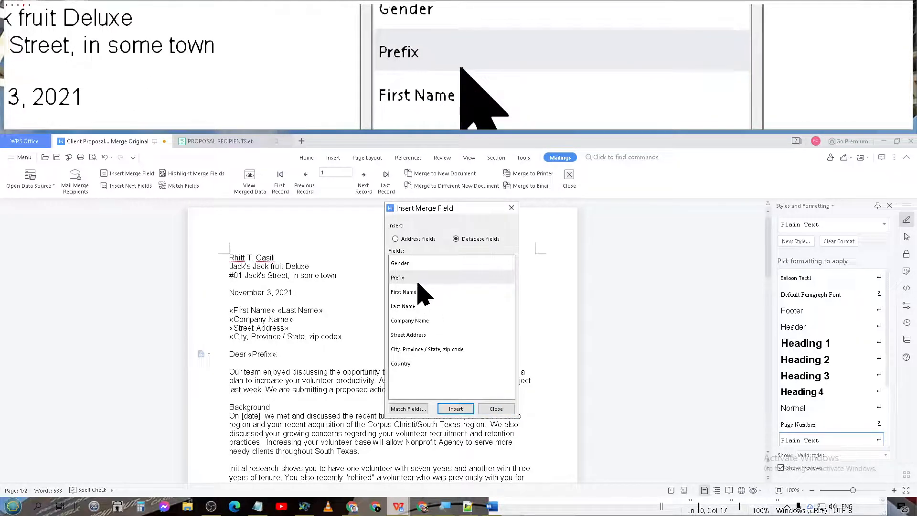
{"action": "left_click", "coordinate": [406, 306]}
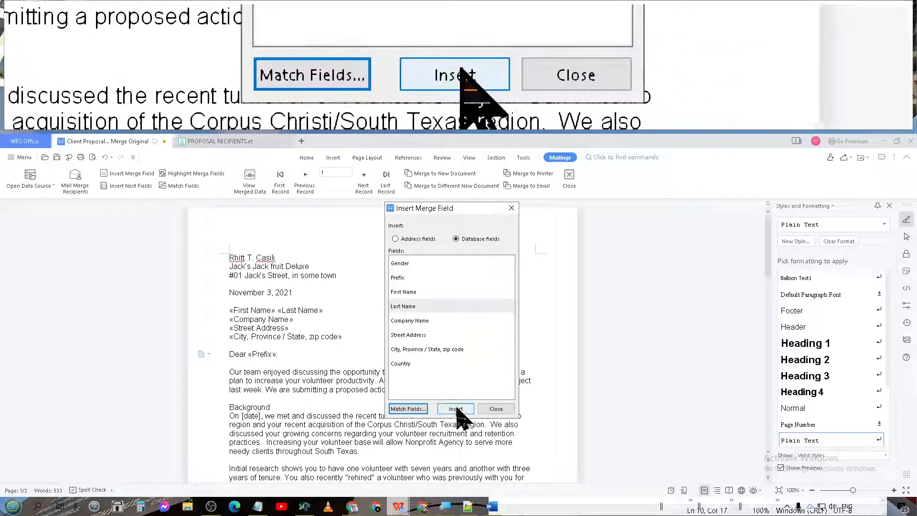
{"action": "left_click", "coordinate": [456, 409]}
{"action": "left_click", "coordinate": [495, 409]}
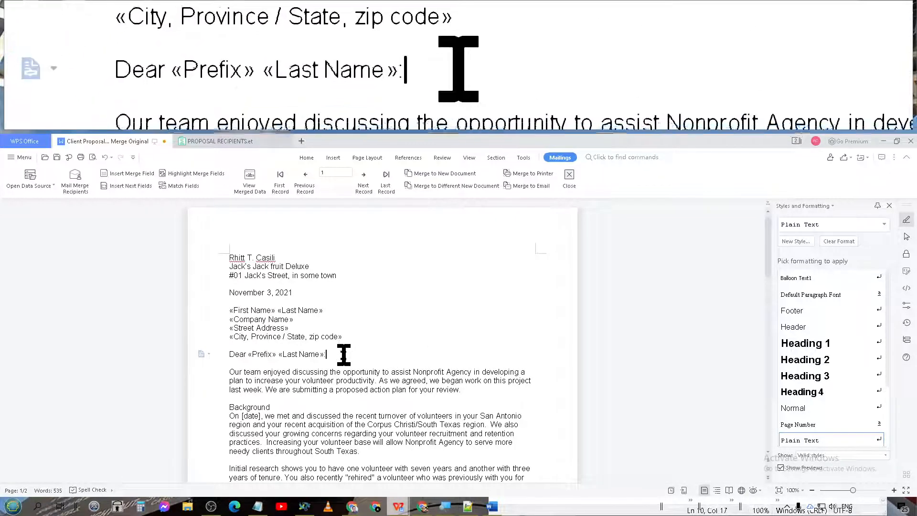
Check the greeting line by switching between its merge fields and the merged data preview
{"action": "left_click", "coordinate": [257, 172]}
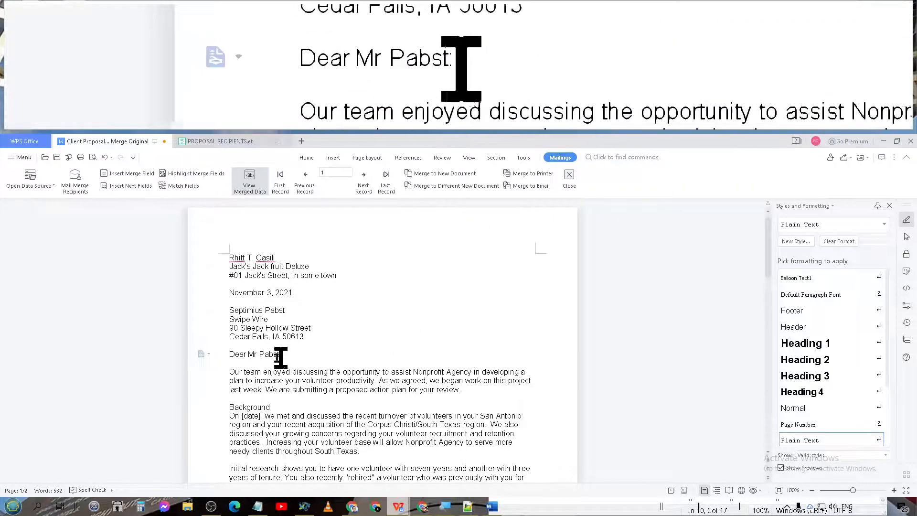
{"action": "left_click", "coordinate": [249, 189]}
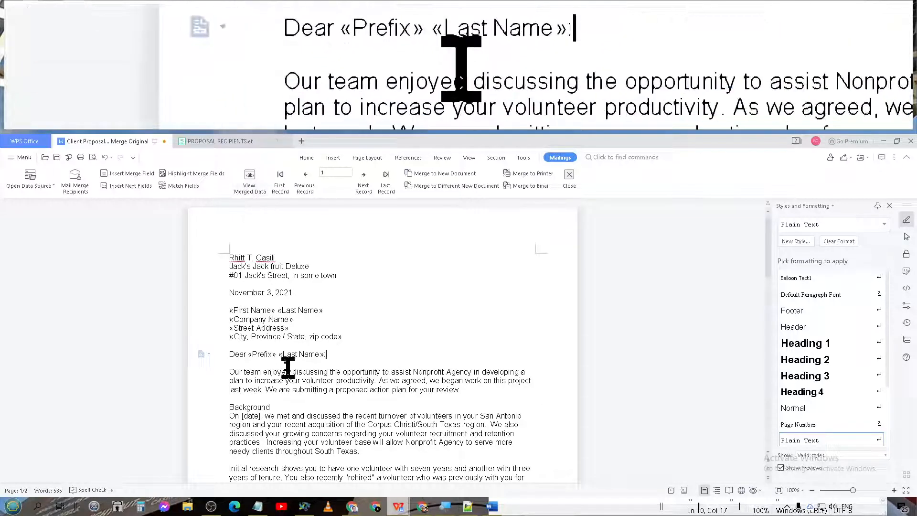
{"action": "left_click", "coordinate": [254, 190]}
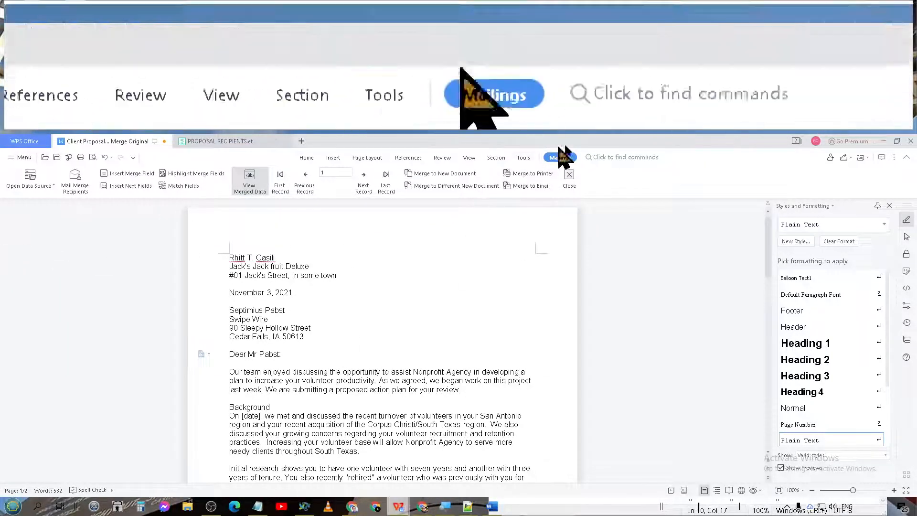
Restore the letter's window to a smaller size and stop the Barrier mouse and keyboard sharing server
{"action": "double_click", "coordinate": [661, 143]}
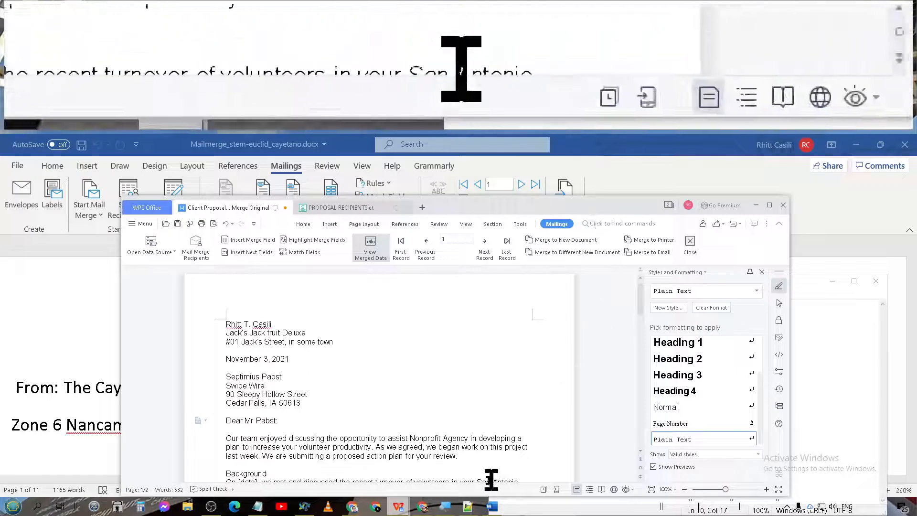
{"action": "left_click", "coordinate": [305, 506]}
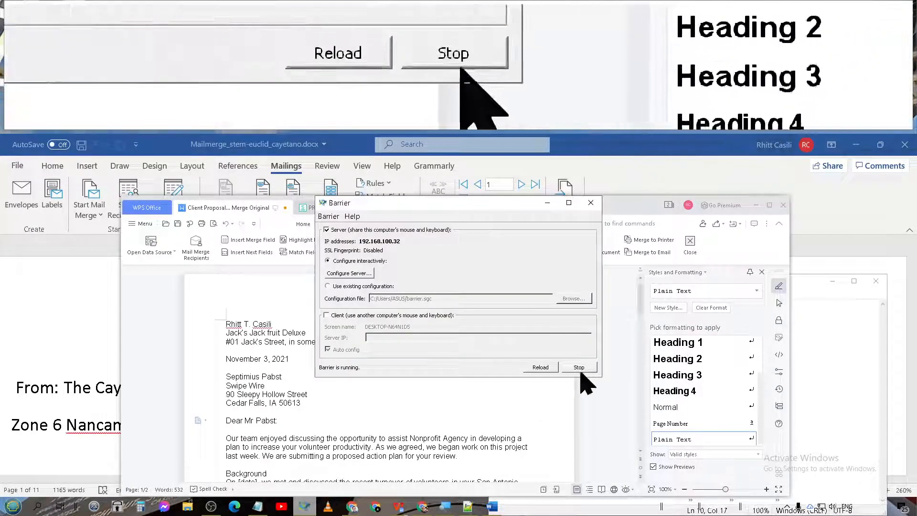
{"action": "left_click", "coordinate": [580, 381]}
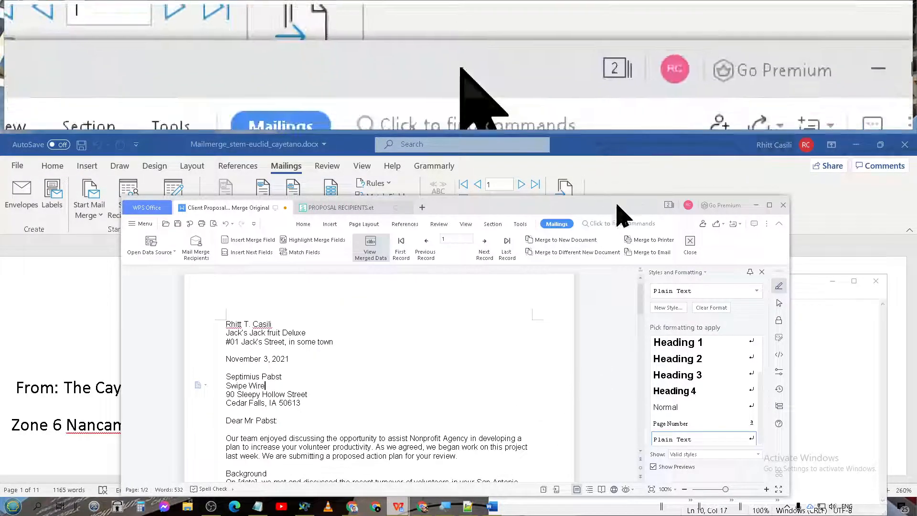
Snap the letter's window to the left half of the screen and close its Styles and Formatting pane
{"action": "key", "text": "super+Left"}
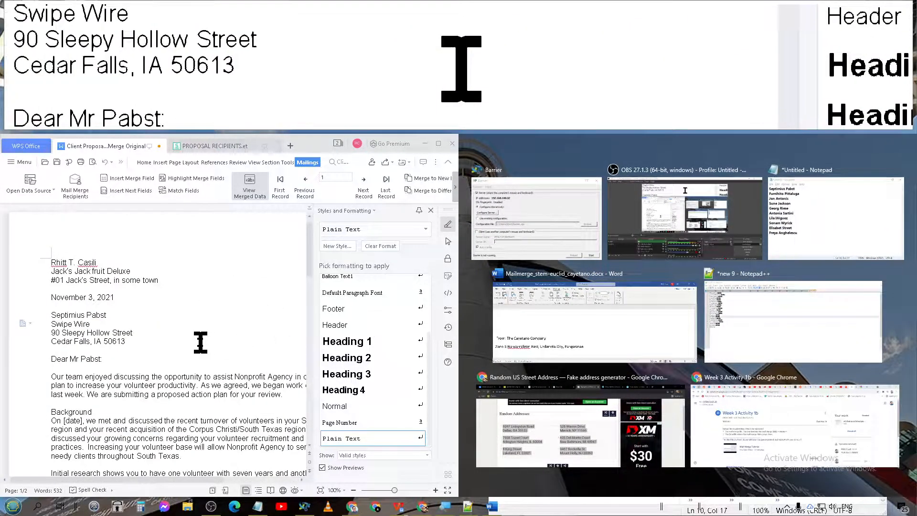
{"action": "left_click", "coordinate": [185, 327]}
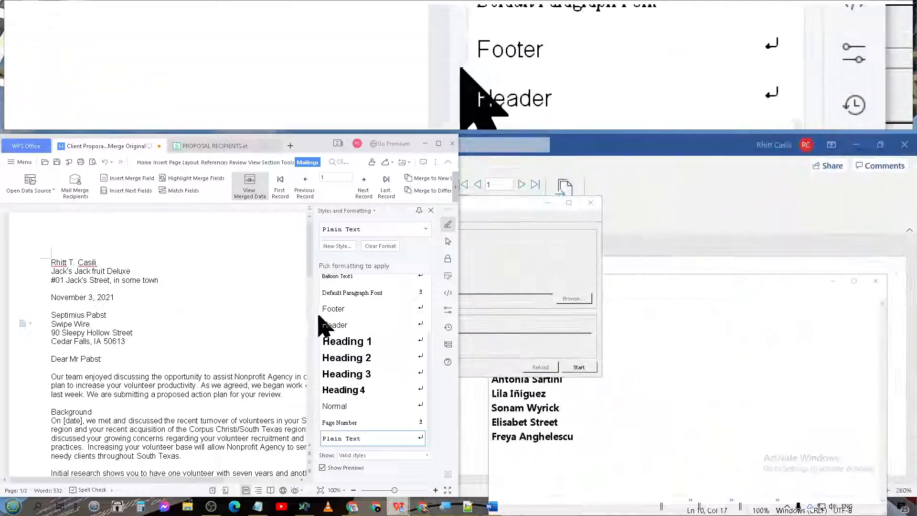
{"action": "left_click", "coordinate": [448, 210]}
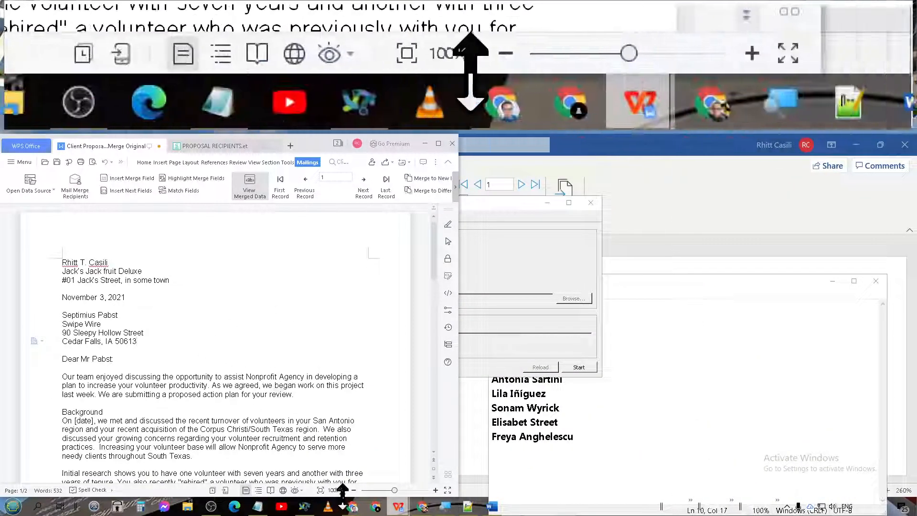
Detach PROPOSAL RECIPIENTS.et into its own window beside the letter and close its PivotTable pane
{"action": "left_click", "coordinate": [207, 148]}
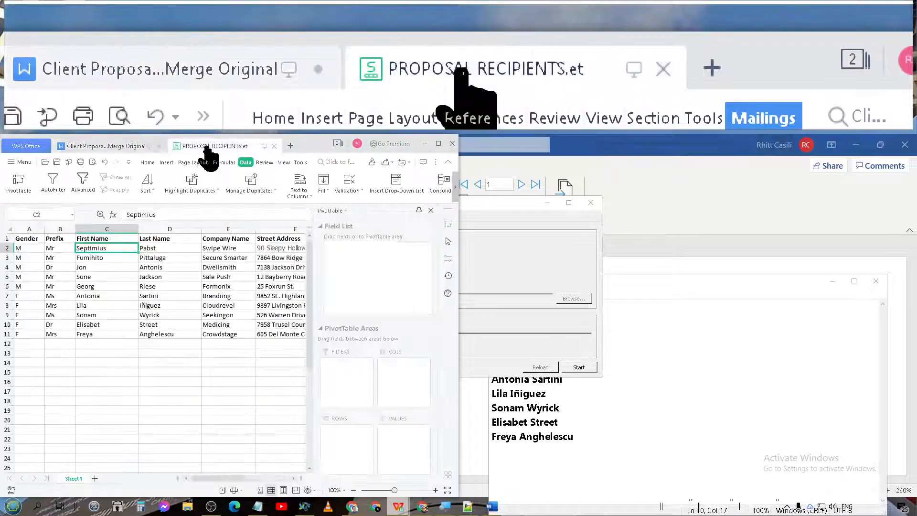
{"action": "left_click_drag", "start_coordinate": [206, 148], "coordinate": [916, 264]}
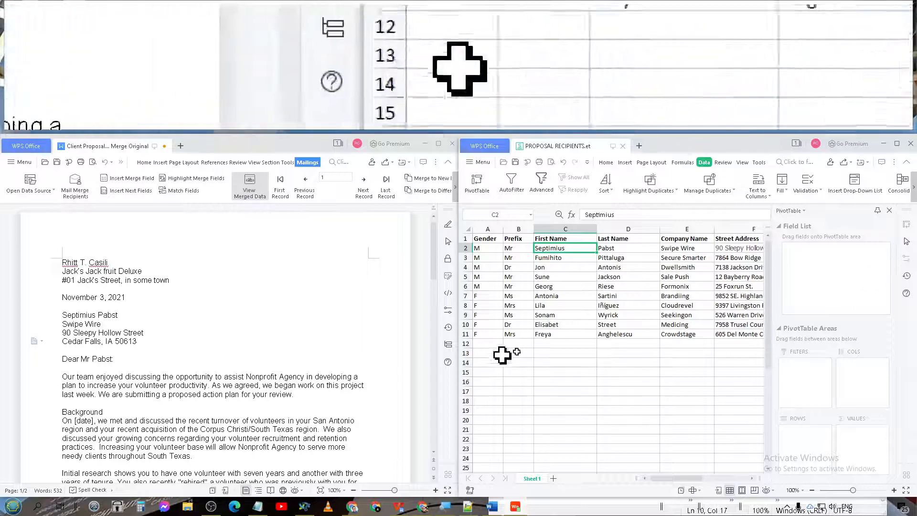
{"action": "left_click", "coordinate": [629, 315]}
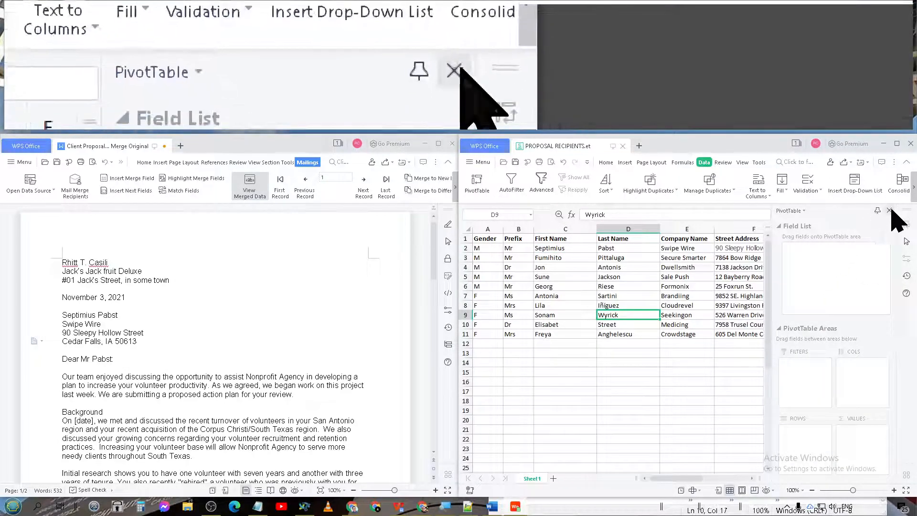
{"action": "left_click", "coordinate": [889, 210]}
{"action": "left_click", "coordinate": [563, 324]}
Compare the first recipient's name, company, address and prefix in row 2 with the letter's merged recipient block and greeting
{"action": "left_click", "coordinate": [547, 247]}
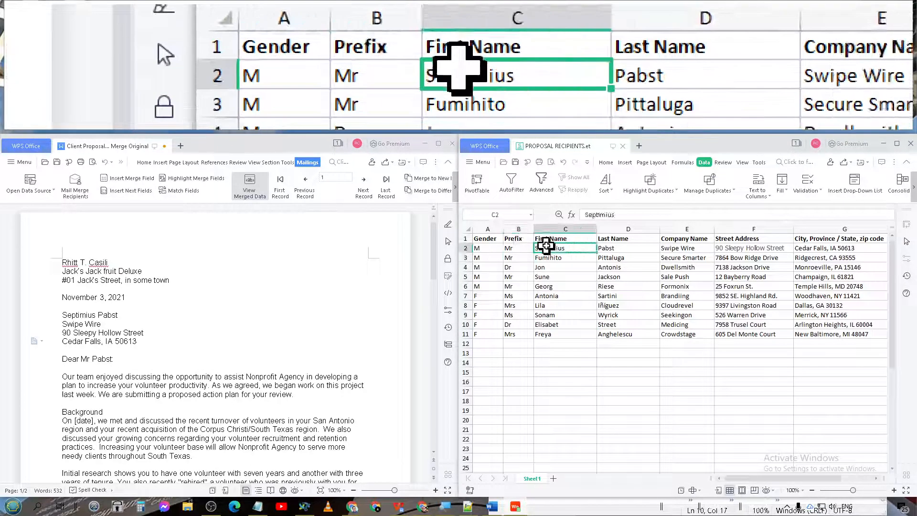
{"action": "left_click", "coordinate": [135, 313]}
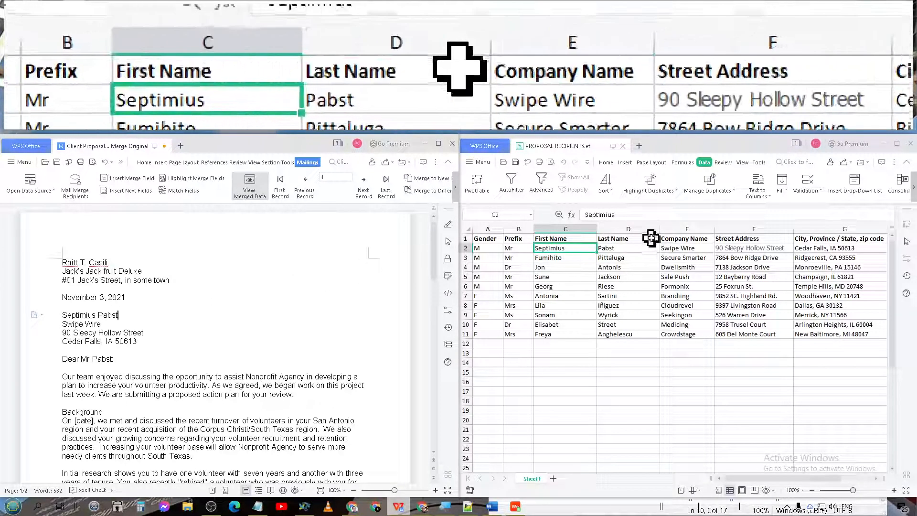
{"action": "left_click", "coordinate": [671, 248]}
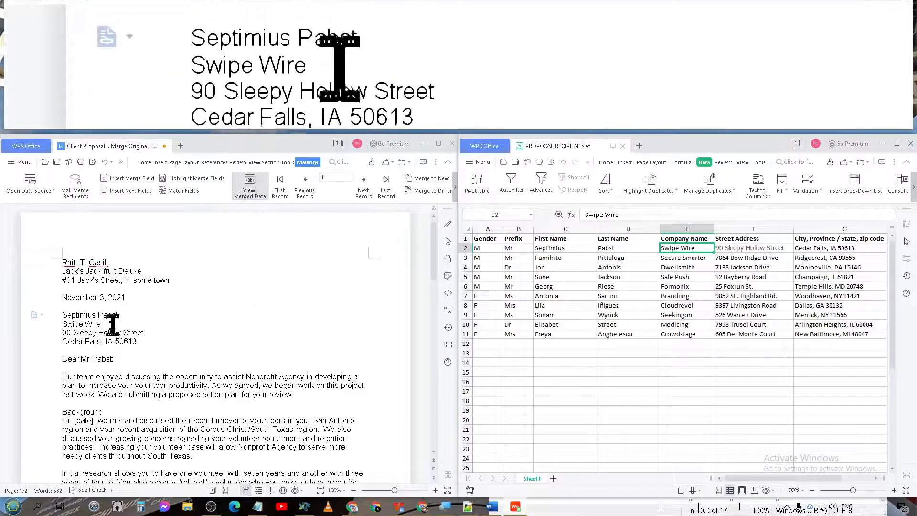
{"action": "left_click", "coordinate": [754, 250]}
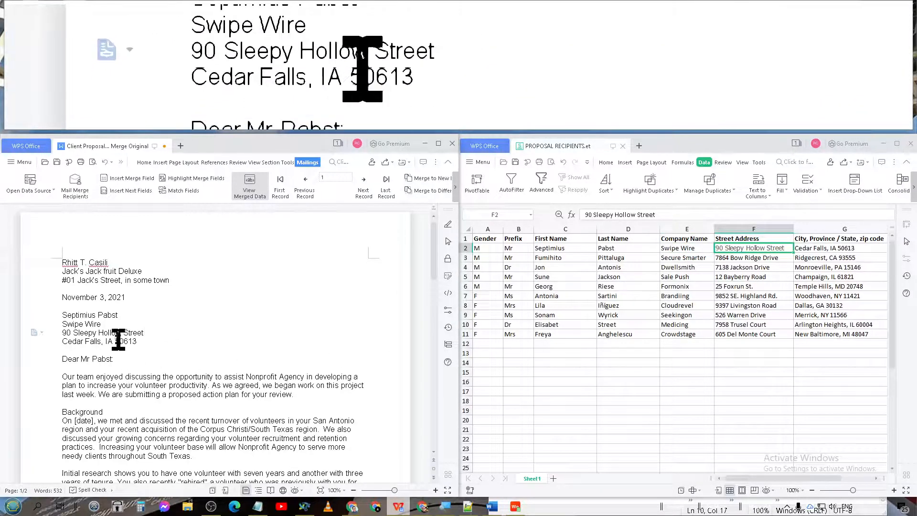
{"action": "left_click", "coordinate": [816, 247]}
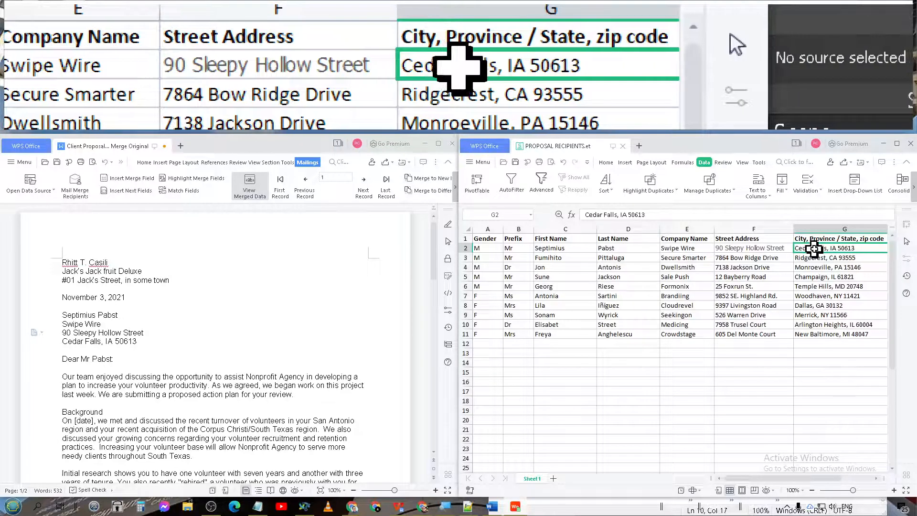
{"action": "left_click_drag", "start_coordinate": [145, 341], "coordinate": [61, 341]}
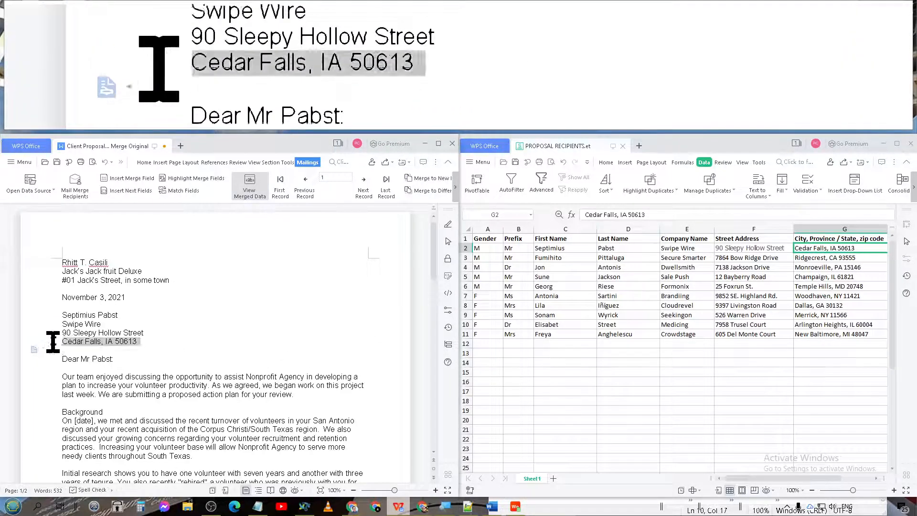
{"action": "left_click", "coordinate": [127, 353]}
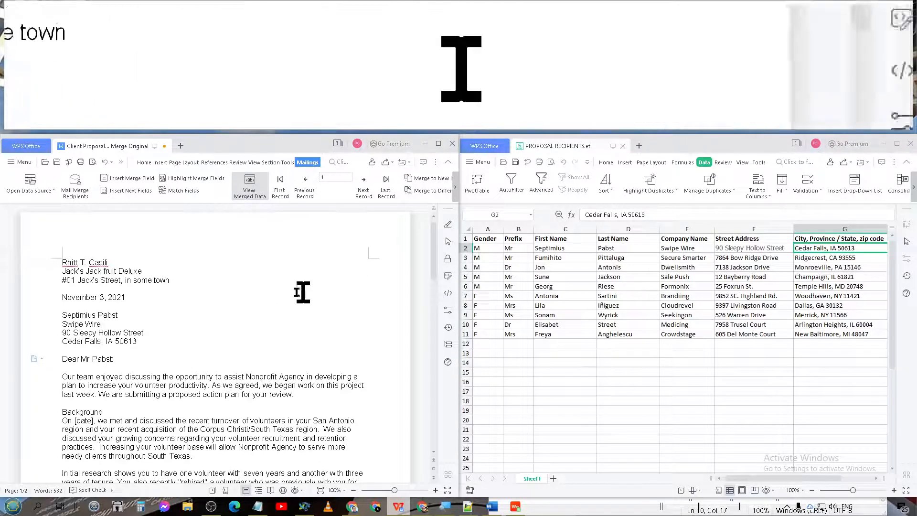
{"action": "left_click", "coordinate": [520, 248]}
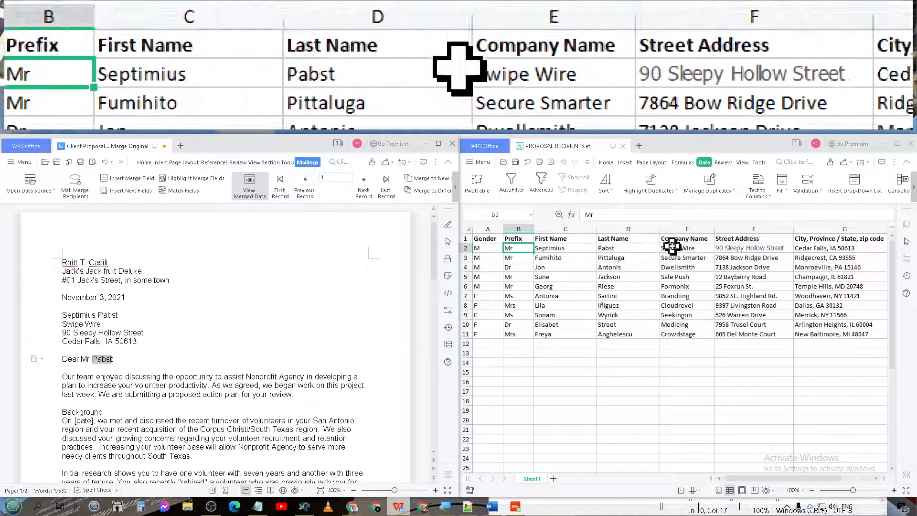
Switch the letter to its field codes, examine the Prefix and Last Name fields in the greeting, and return to the merged data
{"action": "left_click", "coordinate": [249, 184]}
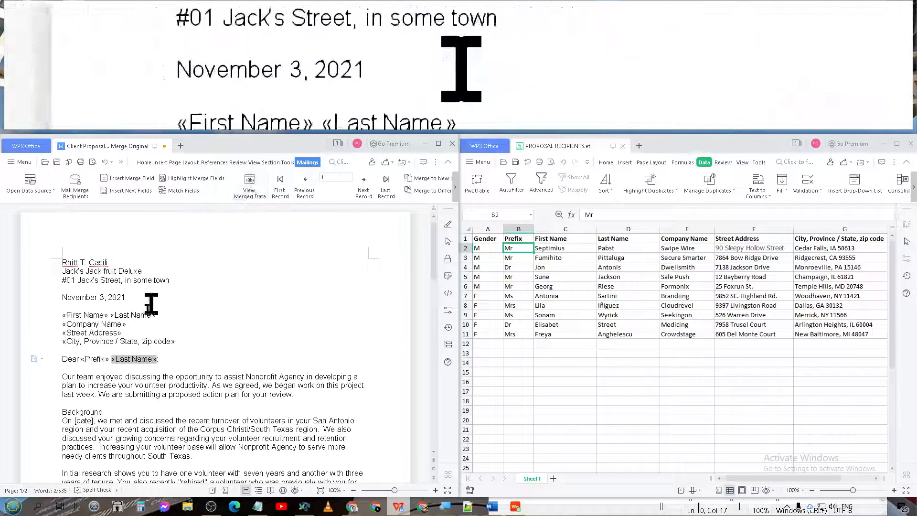
{"action": "double_click", "coordinate": [92, 359]}
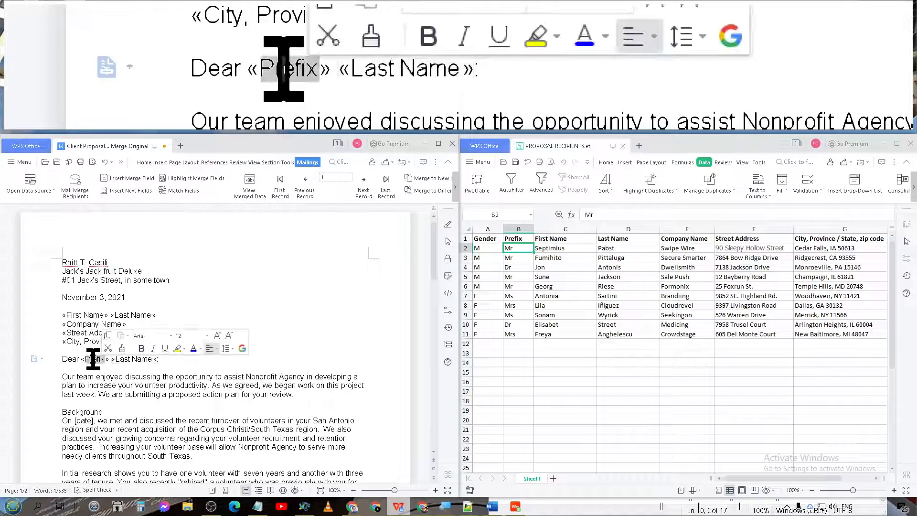
{"action": "double_click", "coordinate": [139, 359]}
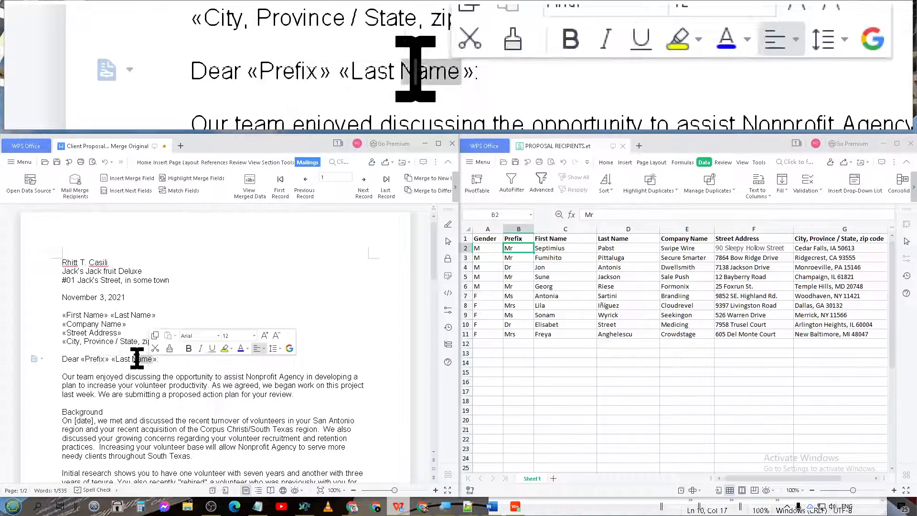
{"action": "left_click", "coordinate": [250, 187]}
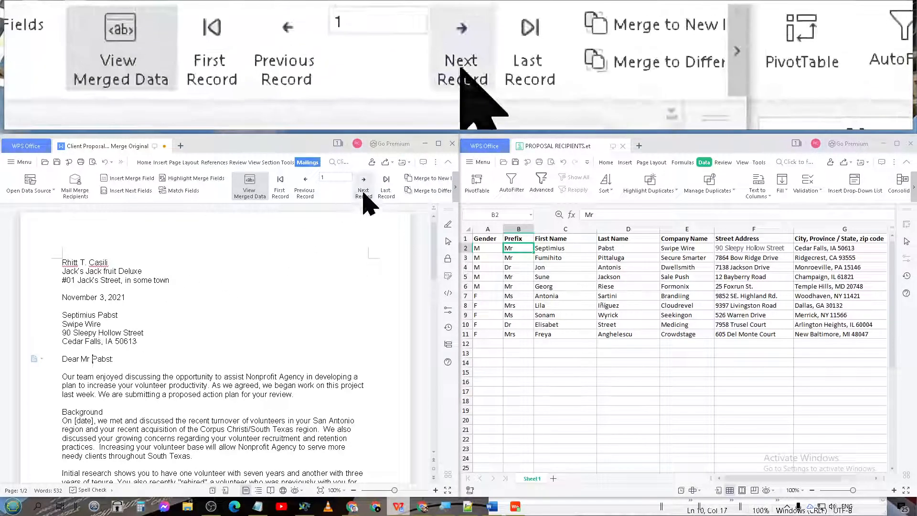
Show the second merged record and compare its recipient block and greeting with row 3 of the recipient list
{"action": "left_click", "coordinate": [364, 196]}
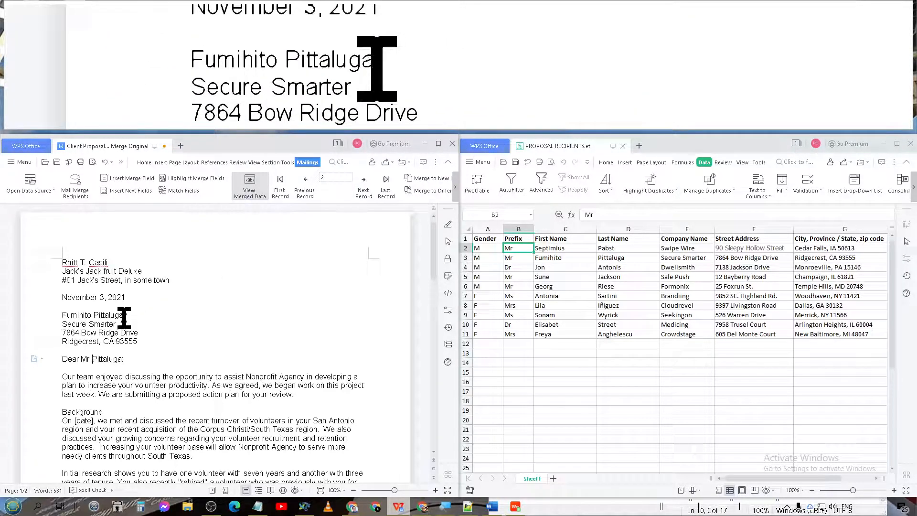
{"action": "left_click", "coordinate": [556, 258]}
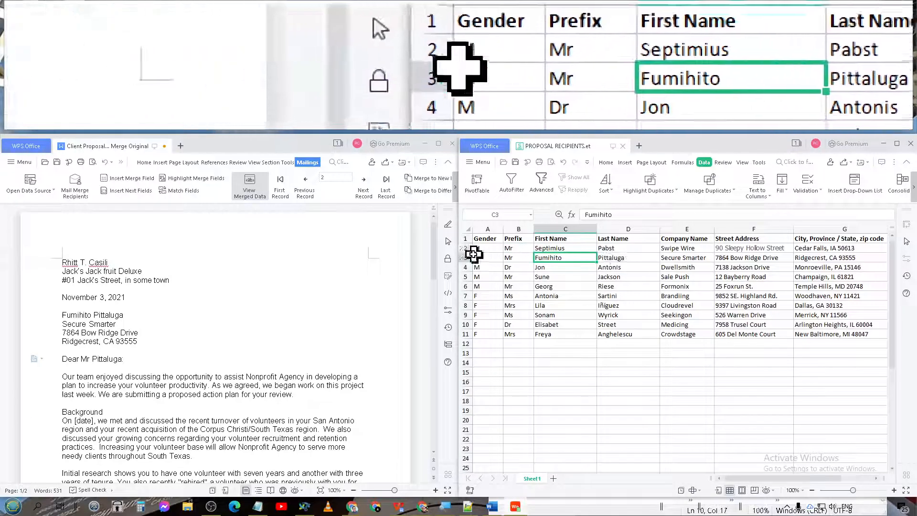
{"action": "left_click", "coordinate": [466, 257]}
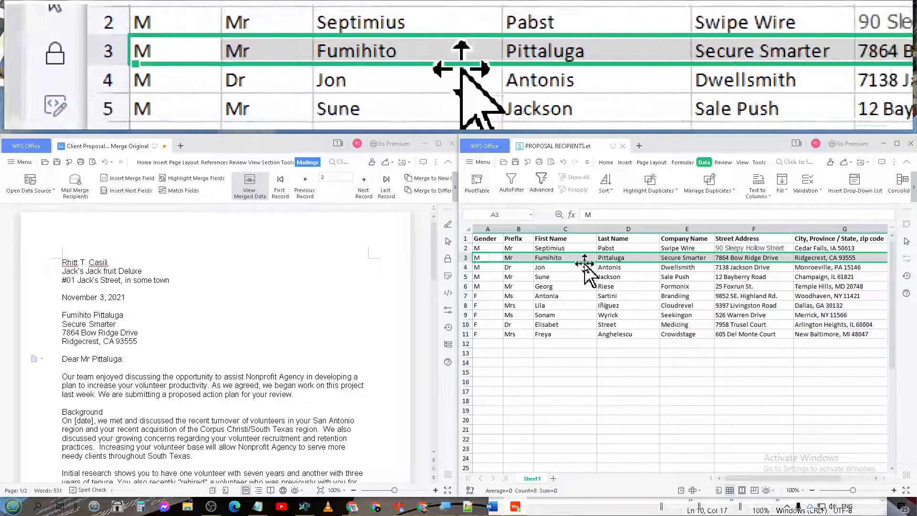
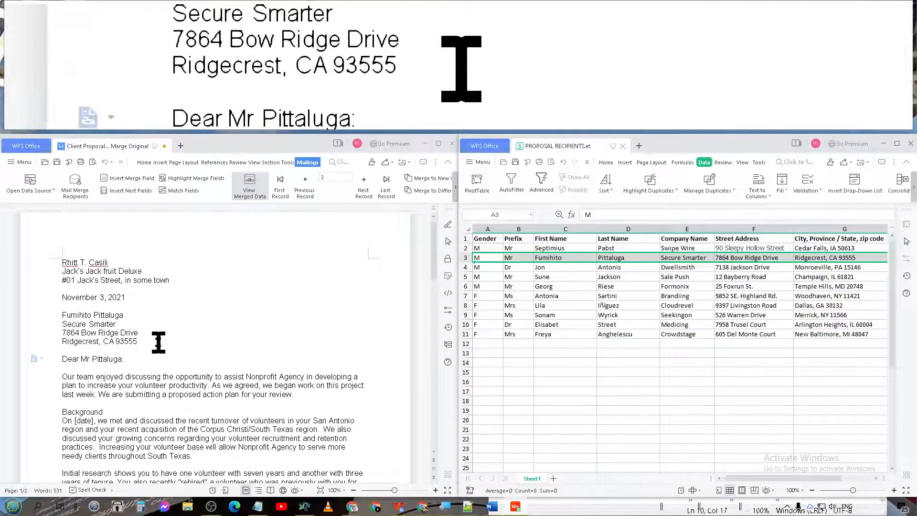
{"action": "left_click_drag", "start_coordinate": [156, 342], "coordinate": [62, 316]}
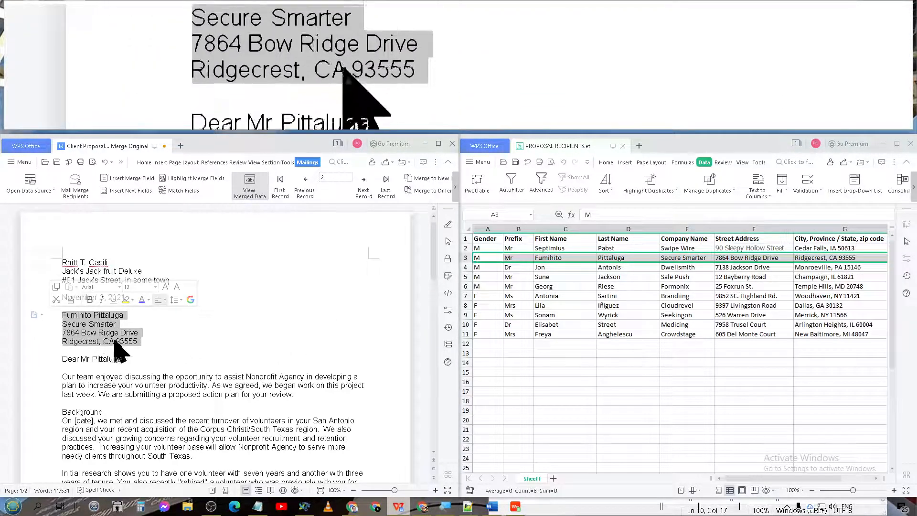
Show the last merged record and compare its greeting prefix, name and address with row 11 of the recipient list
{"action": "left_click", "coordinate": [386, 186]}
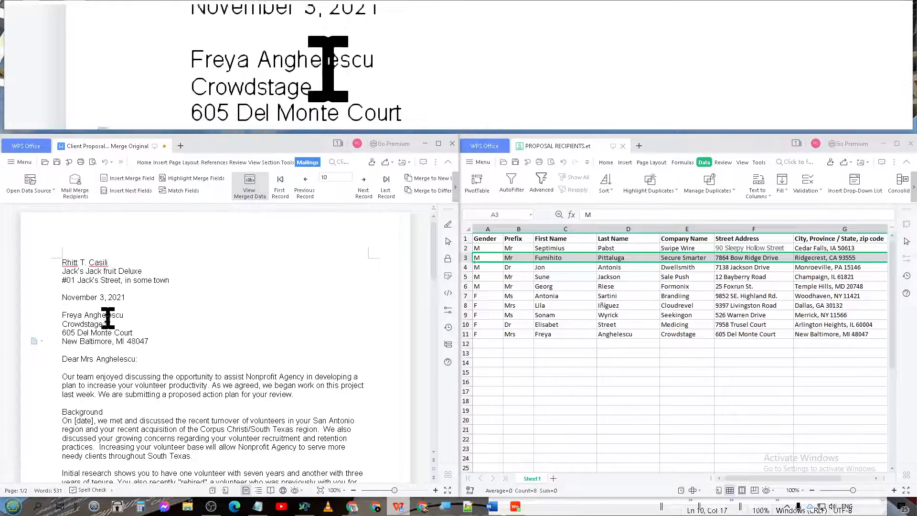
{"action": "double_click", "coordinate": [86, 359]}
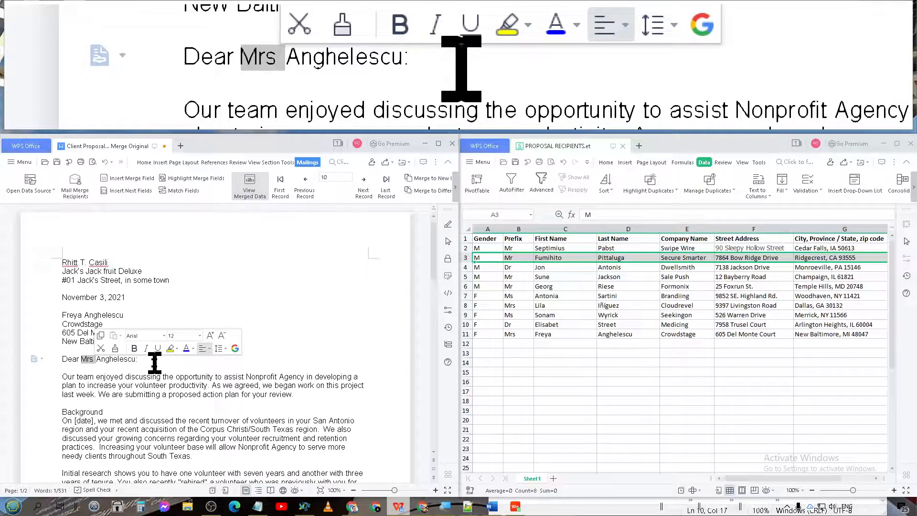
{"action": "double_click", "coordinate": [81, 359]}
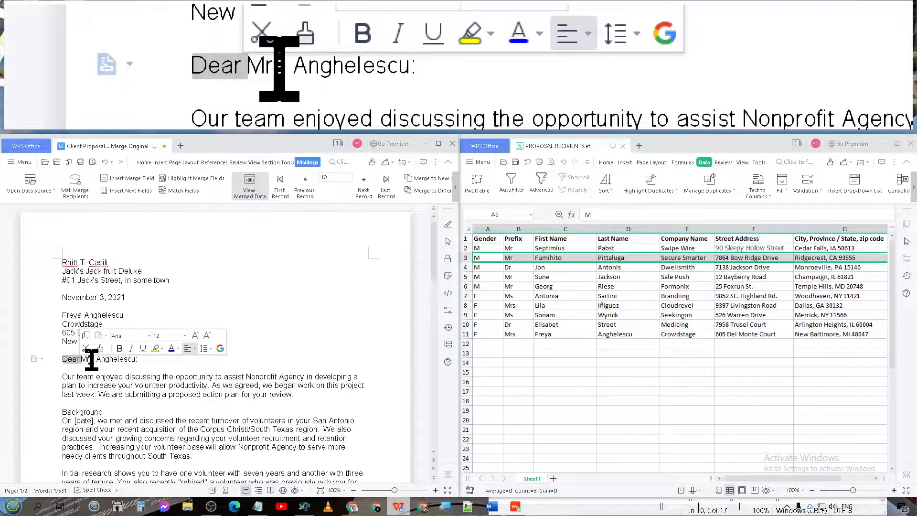
{"action": "double_click", "coordinate": [87, 359]}
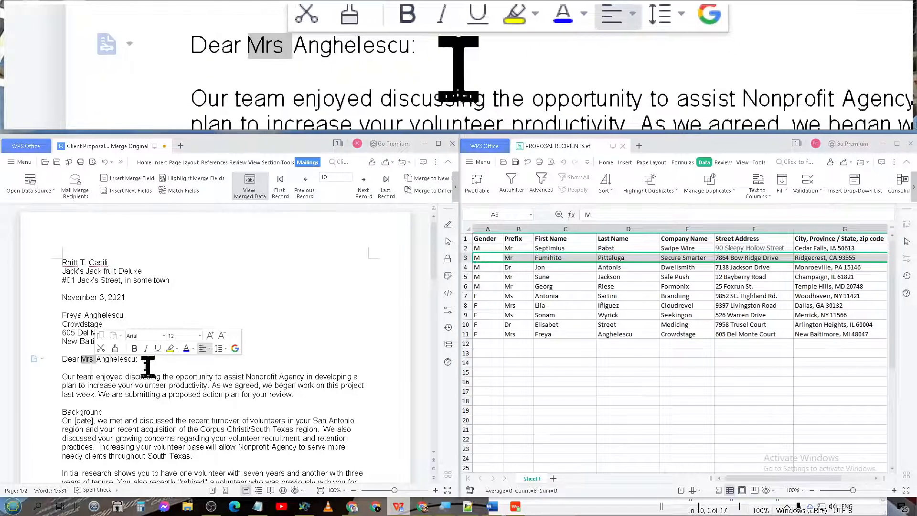
{"action": "left_click", "coordinate": [523, 334]}
{"action": "left_click", "coordinate": [568, 334]}
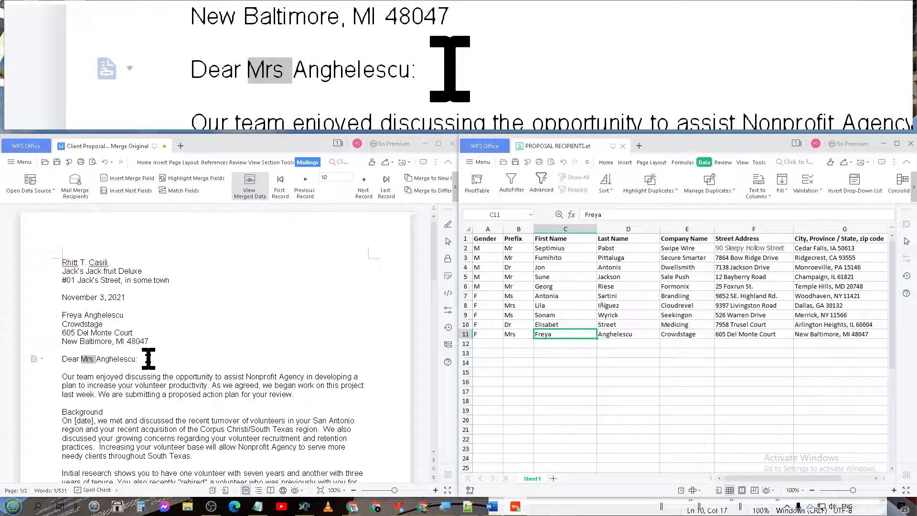
{"action": "left_click", "coordinate": [120, 359]}
{"action": "left_click", "coordinate": [94, 350]}
{"action": "double_click", "coordinate": [97, 342]}
{"action": "left_click", "coordinate": [188, 369]}
Go back one record and compare its greeting prefix, name, company and address with row 10 of the recipient list
{"action": "left_click", "coordinate": [306, 186]}
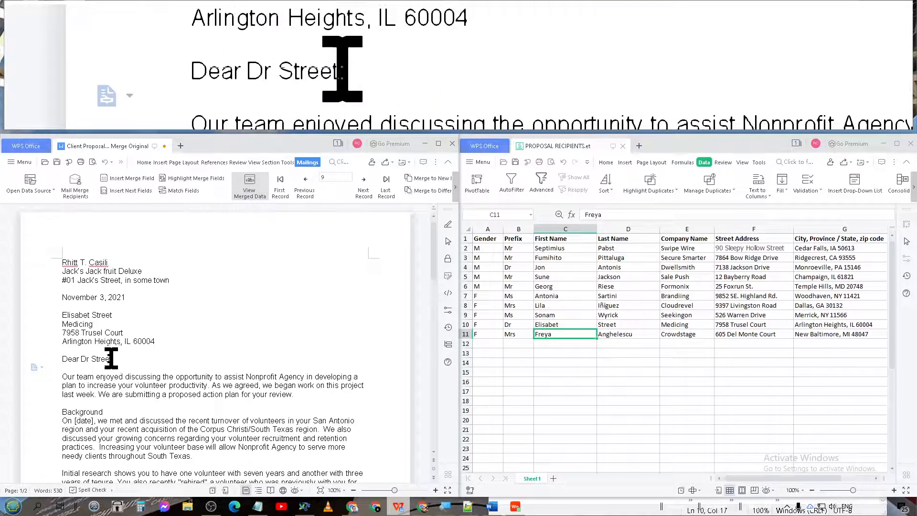
{"action": "double_click", "coordinate": [84, 359]}
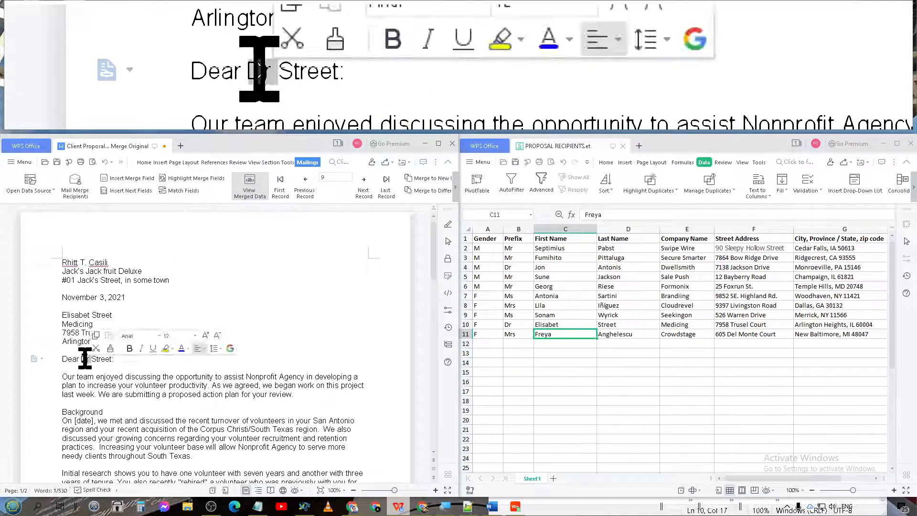
{"action": "left_click", "coordinate": [604, 324]}
{"action": "left_click", "coordinate": [541, 324]}
{"action": "left_click", "coordinate": [604, 325]}
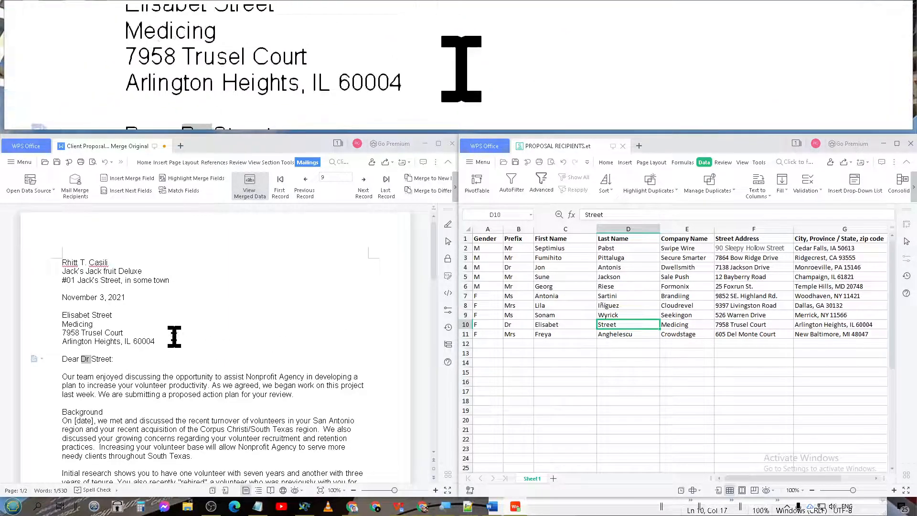
{"action": "left_click_drag", "start_coordinate": [67, 327], "coordinate": [174, 342]}
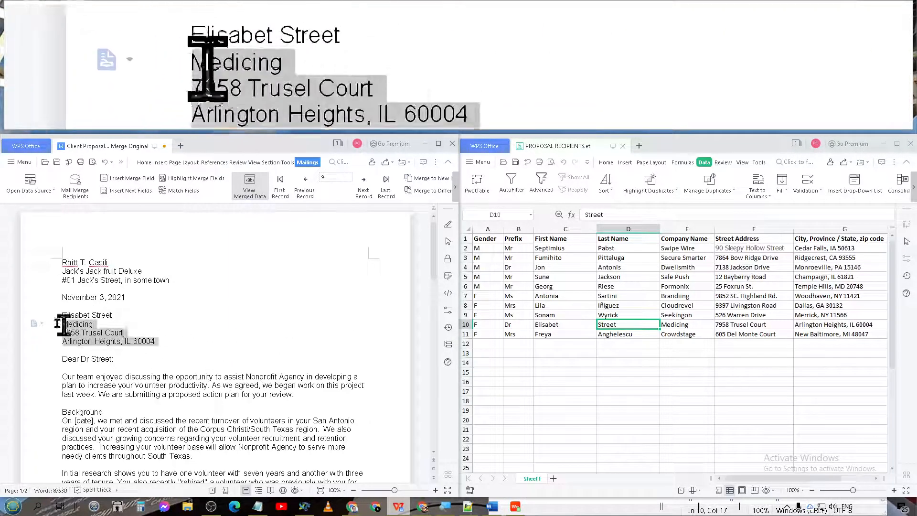
{"action": "left_click", "coordinate": [223, 338]}
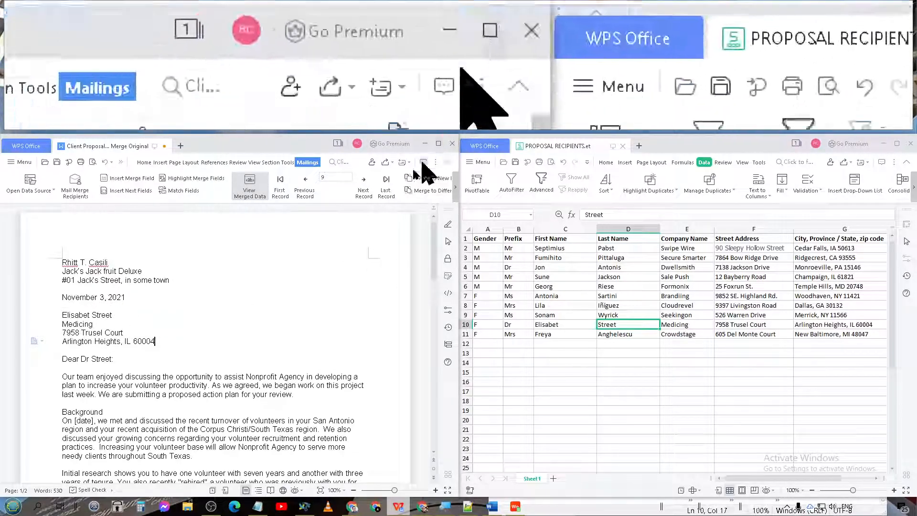
Maximize the letter's window and merge all records to a new document
{"action": "left_click", "coordinate": [438, 143]}
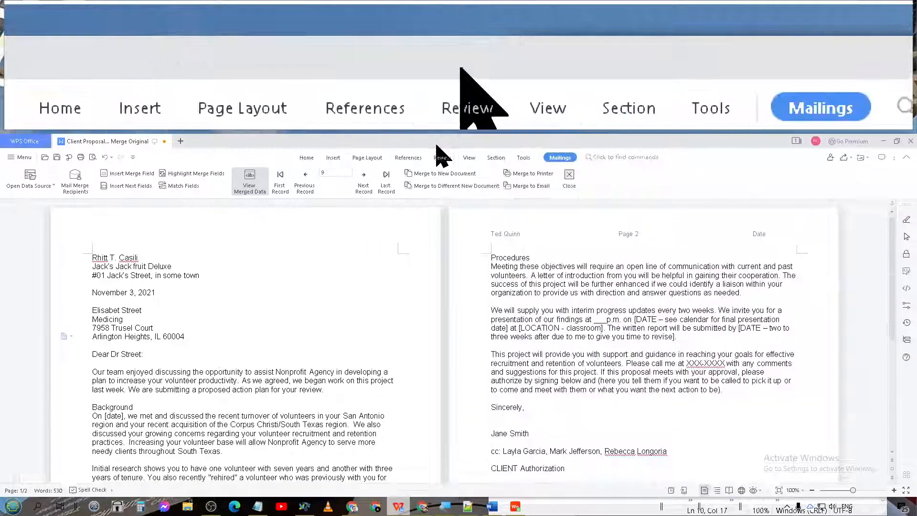
{"action": "scroll", "coordinate": [430, 368], "scroll_direction": "down", "scroll_amount": 4}
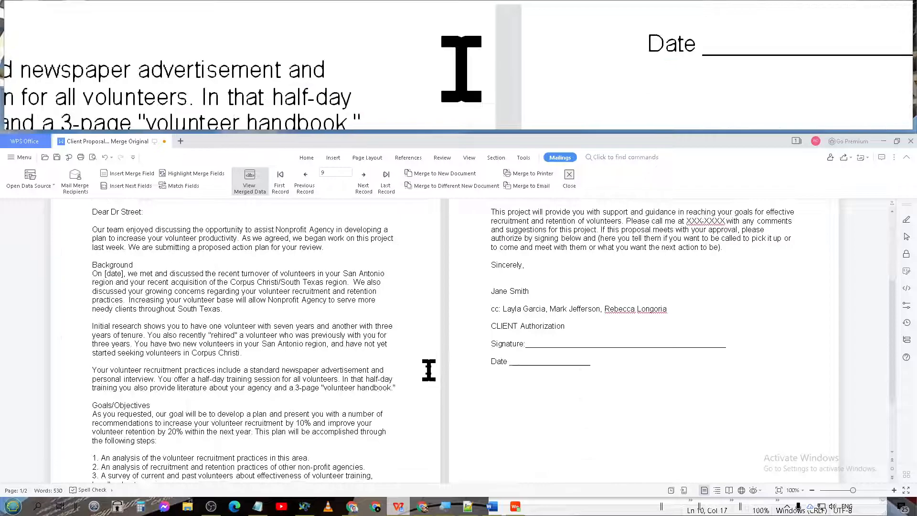
{"action": "scroll", "coordinate": [428, 371], "scroll_direction": "up", "scroll_amount": 4}
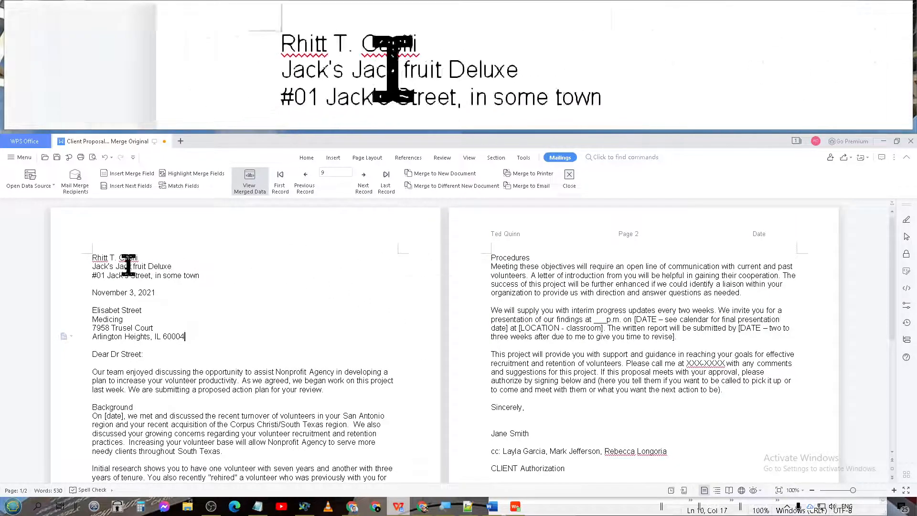
{"action": "left_click_drag", "start_coordinate": [194, 274], "coordinate": [104, 266]}
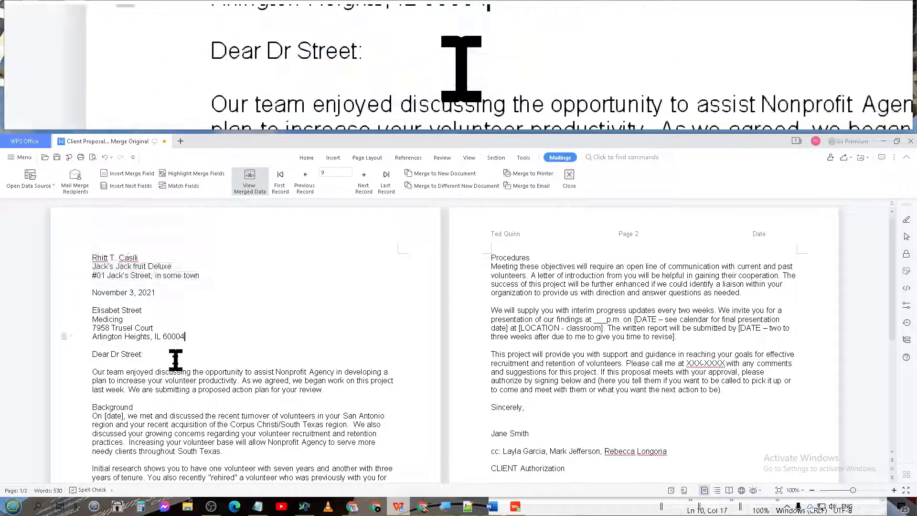
{"action": "left_click", "coordinate": [155, 353]}
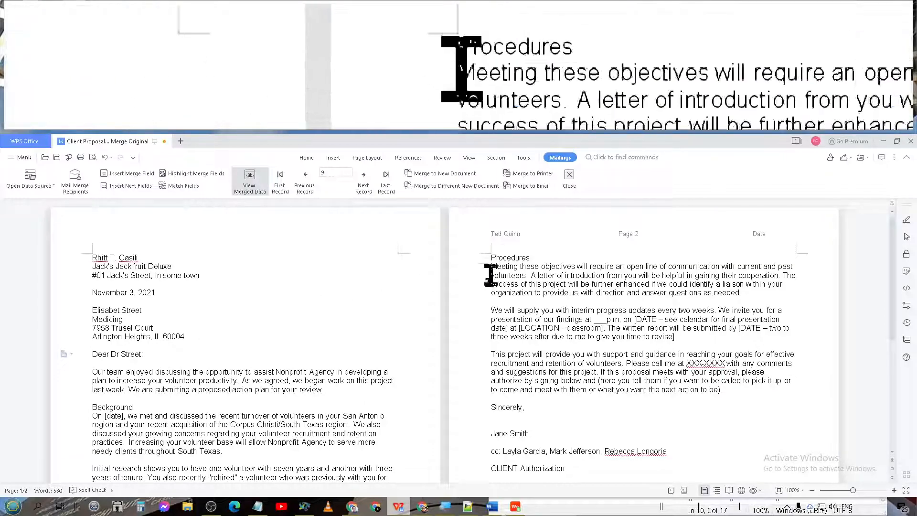
{"action": "left_click", "coordinate": [462, 176]}
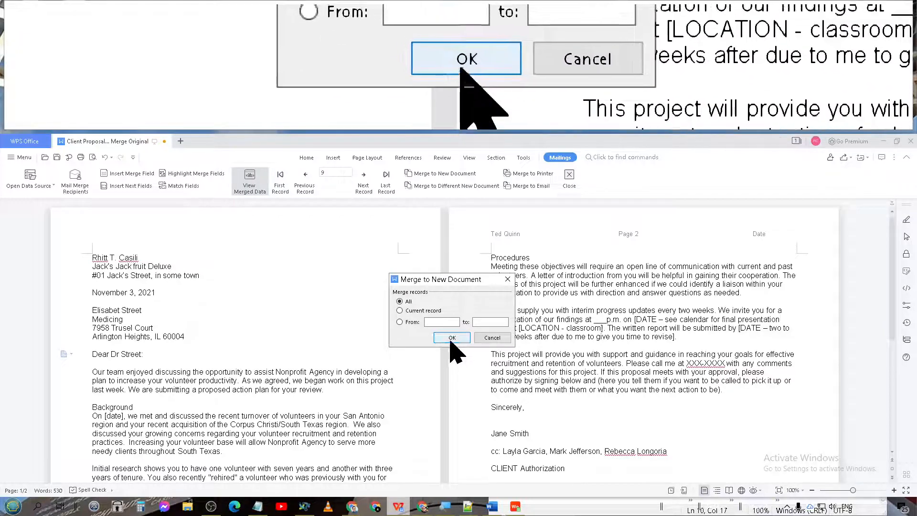
{"action": "left_click", "coordinate": [451, 338]}
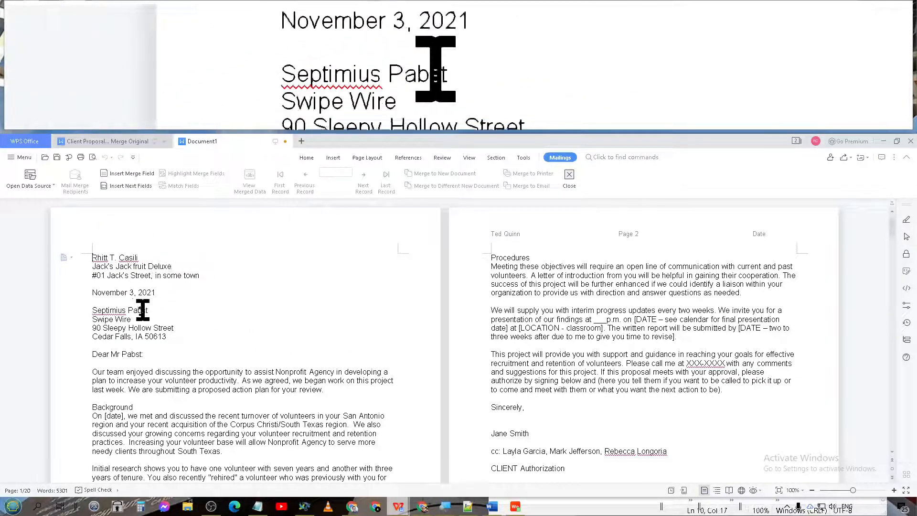
Examine the recipient blocks and greetings of the first few letters in the newly merged document
{"action": "scroll", "coordinate": [101, 312], "scroll_direction": "down", "scroll_amount": 10}
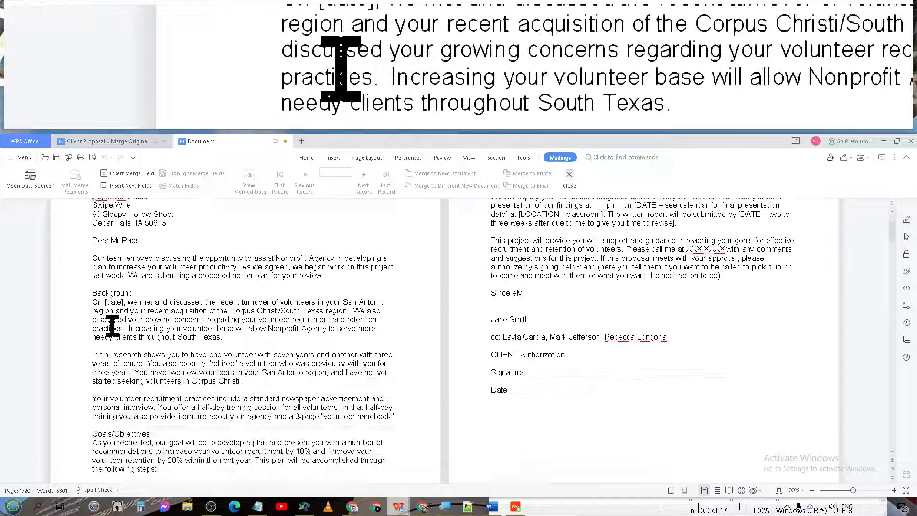
{"action": "scroll", "coordinate": [108, 348], "scroll_direction": "down", "scroll_amount": 4}
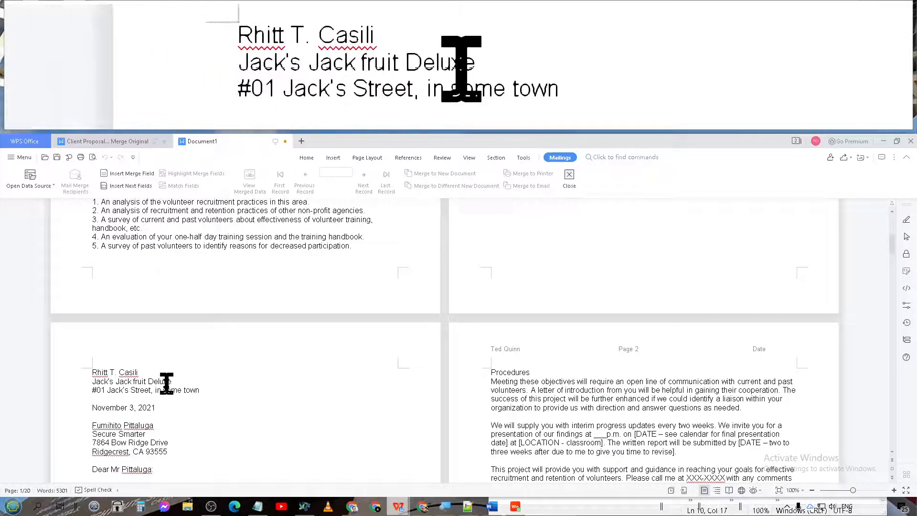
{"action": "left_click_drag", "start_coordinate": [160, 370], "coordinate": [92, 368]}
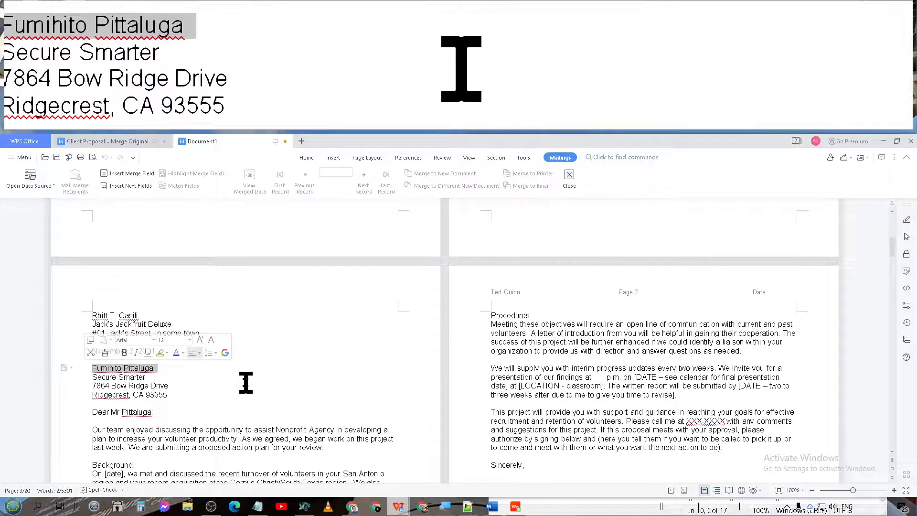
{"action": "scroll", "coordinate": [246, 382], "scroll_direction": "up", "scroll_amount": 15}
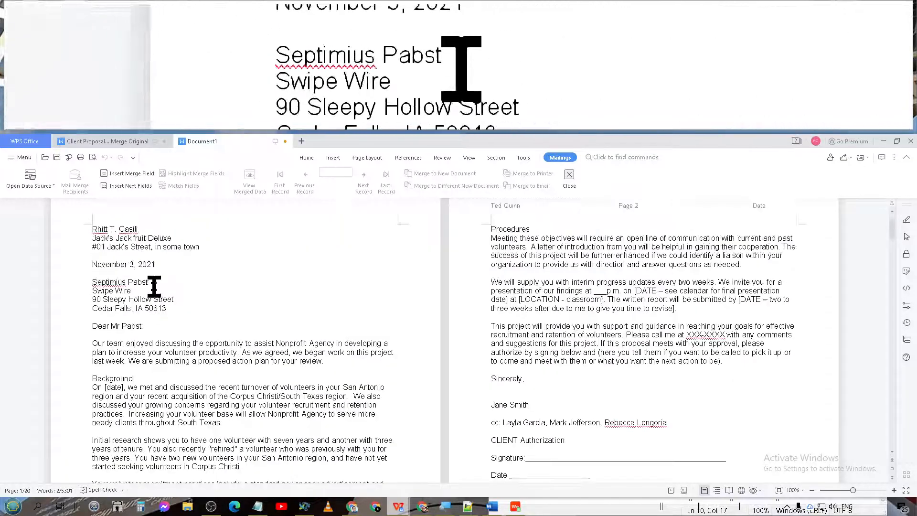
{"action": "scroll", "coordinate": [202, 363], "scroll_direction": "down", "scroll_amount": 15}
{"action": "scroll", "coordinate": [203, 363], "scroll_direction": "down", "scroll_amount": 5}
{"action": "scroll", "coordinate": [203, 370], "scroll_direction": "down", "scroll_amount": 2}
{"action": "scroll", "coordinate": [203, 373], "scroll_direction": "up", "scroll_amount": 15}
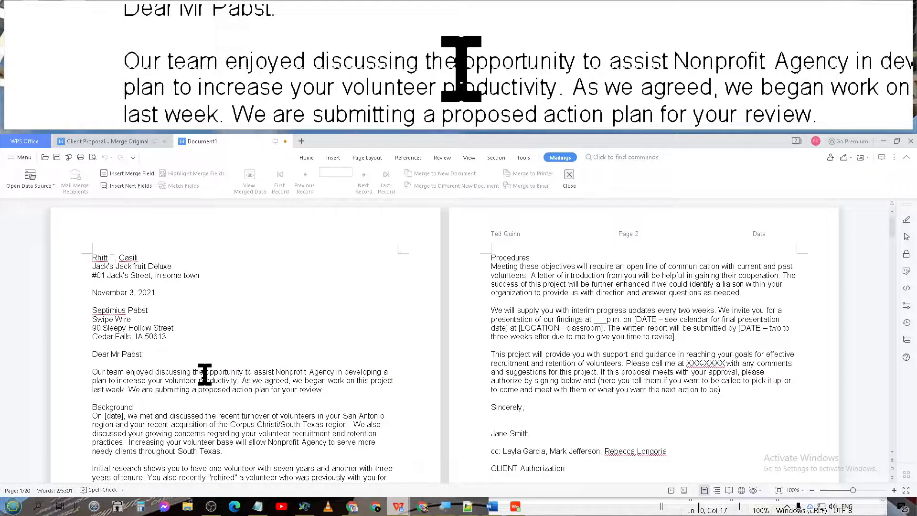
{"action": "scroll", "coordinate": [205, 375], "scroll_direction": "down", "scroll_amount": 15}
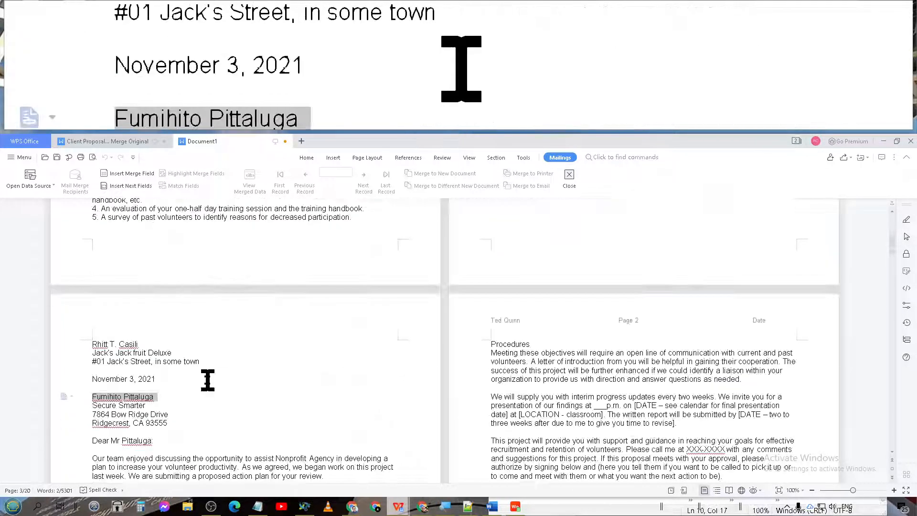
{"action": "scroll", "coordinate": [122, 404], "scroll_direction": "down", "scroll_amount": 4}
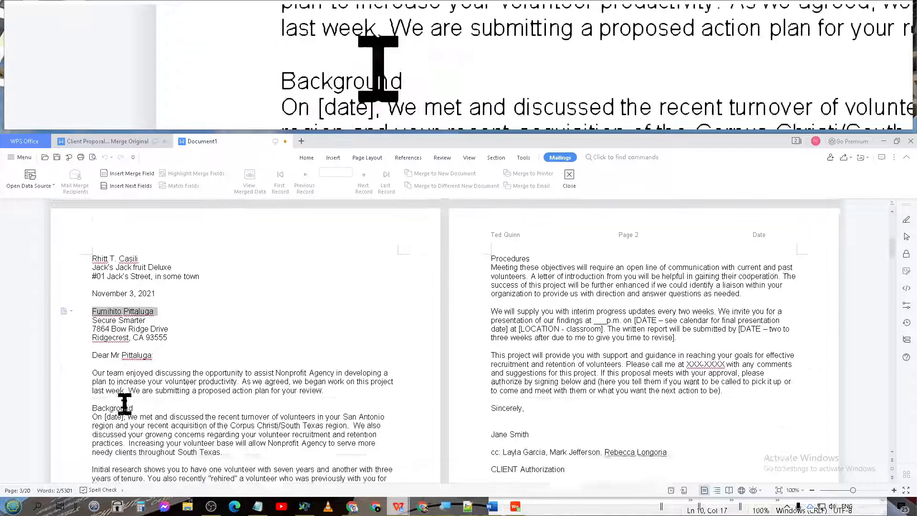
{"action": "scroll", "coordinate": [125, 404], "scroll_direction": "down", "scroll_amount": 6}
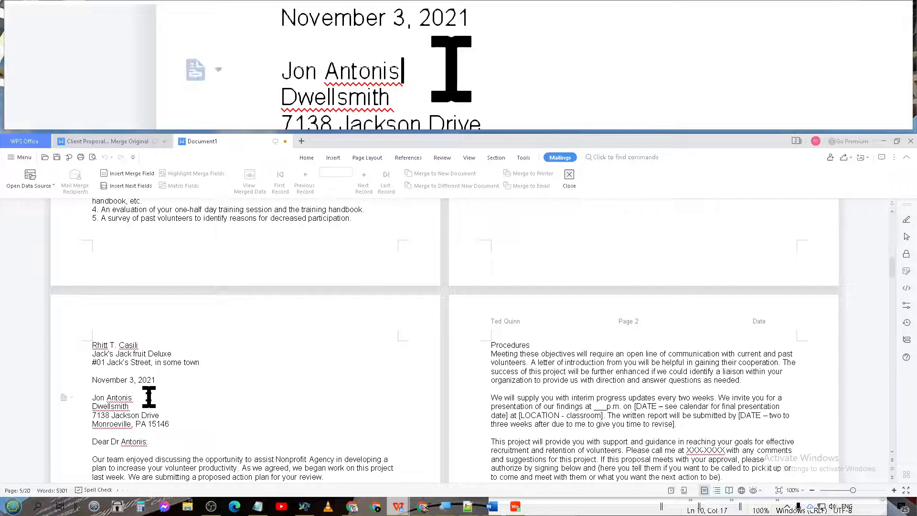
{"action": "scroll", "coordinate": [211, 403], "scroll_direction": "up", "scroll_amount": 3}
{"action": "scroll", "coordinate": [219, 334], "scroll_direction": "down", "scroll_amount": 1}
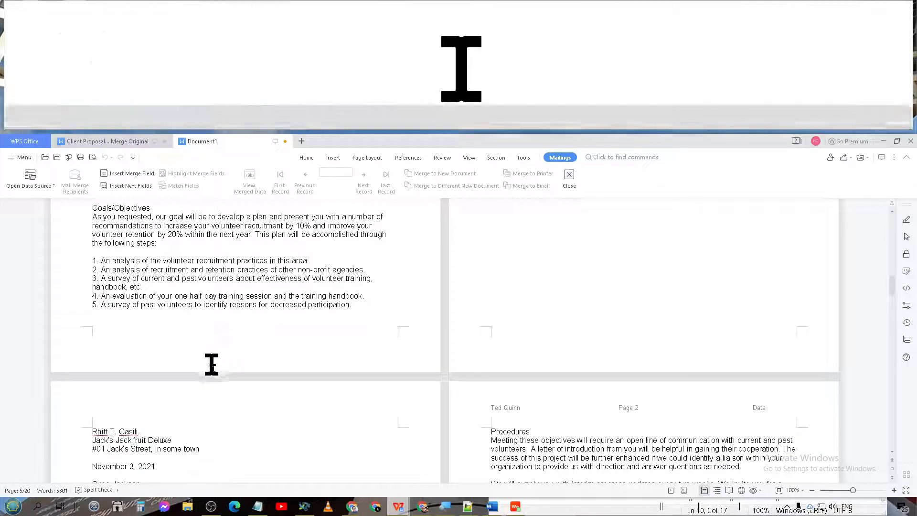
Examine the recipient blocks and greetings of the last letters in the merged document
{"action": "left_click_drag", "start_coordinate": [892, 299], "coordinate": [883, 456]}
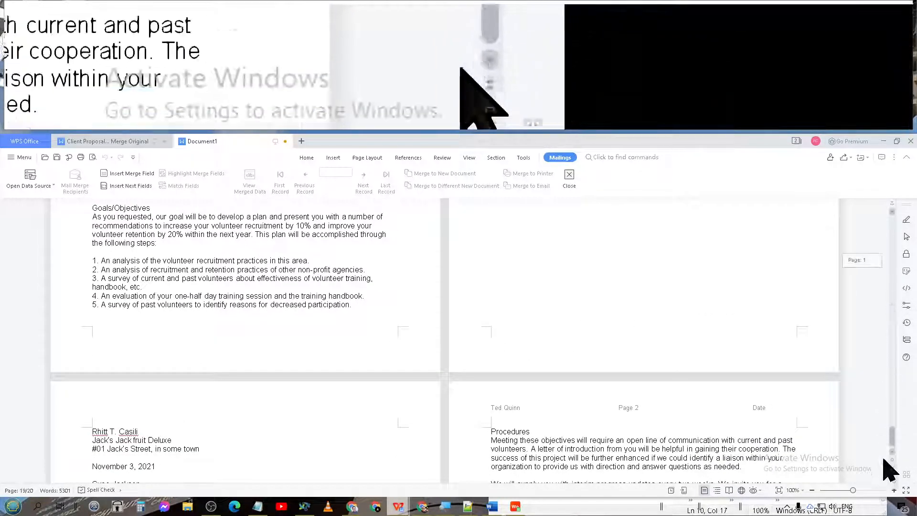
{"action": "scroll", "coordinate": [159, 402], "scroll_direction": "up", "scroll_amount": 5}
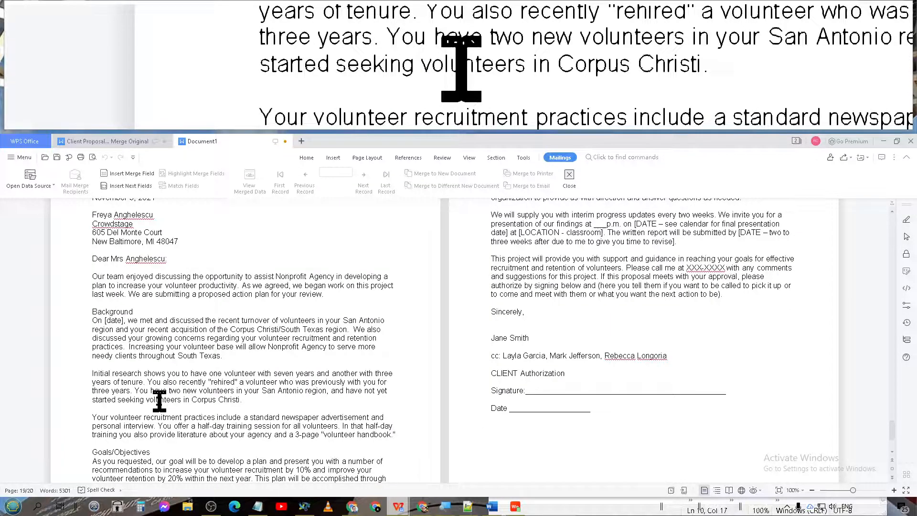
{"action": "scroll", "coordinate": [159, 401], "scroll_direction": "up", "scroll_amount": 1}
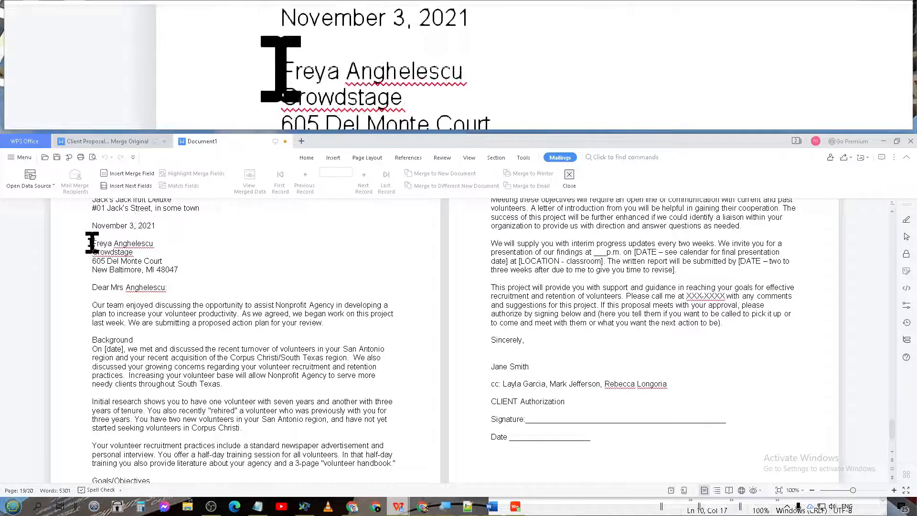
{"action": "scroll", "coordinate": [153, 308], "scroll_direction": "up", "scroll_amount": 9}
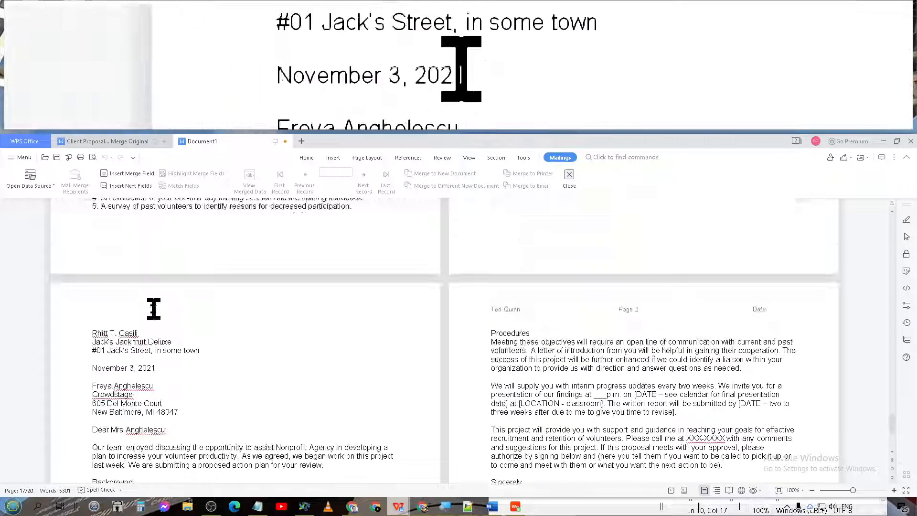
{"action": "scroll", "coordinate": [154, 308], "scroll_direction": "up", "scroll_amount": 4}
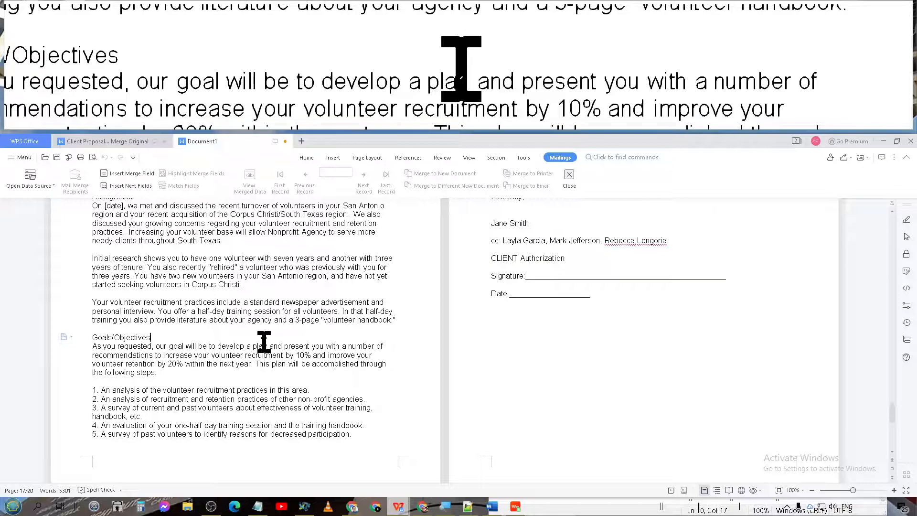
Open the print settings for the merged document and select the Canon iP2700 series printer
{"action": "key", "text": "ctrl+p"}
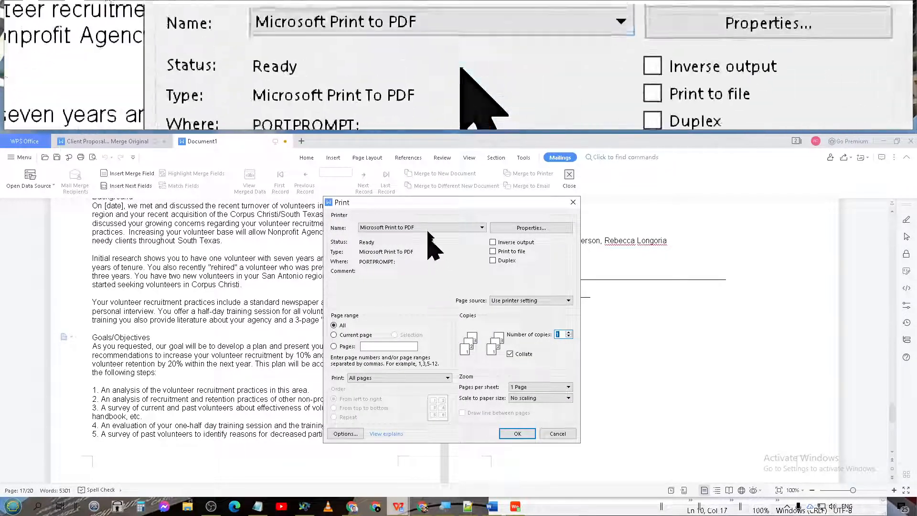
{"action": "left_click", "coordinate": [481, 227]}
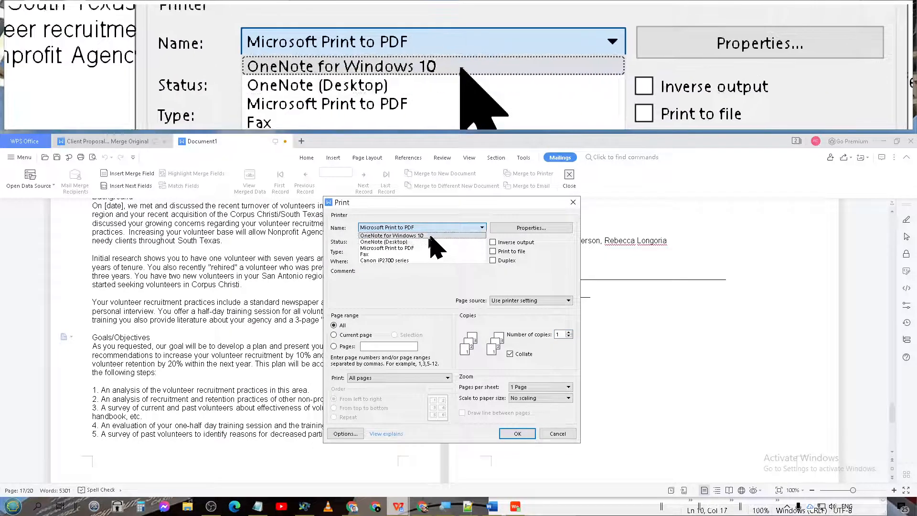
{"action": "left_click", "coordinate": [412, 264]}
{"action": "left_click", "coordinate": [438, 224]}
{"action": "left_click", "coordinate": [380, 261]}
Limit the print range to pages 3-4, then close the print settings without printing
{"action": "left_click", "coordinate": [346, 346]}
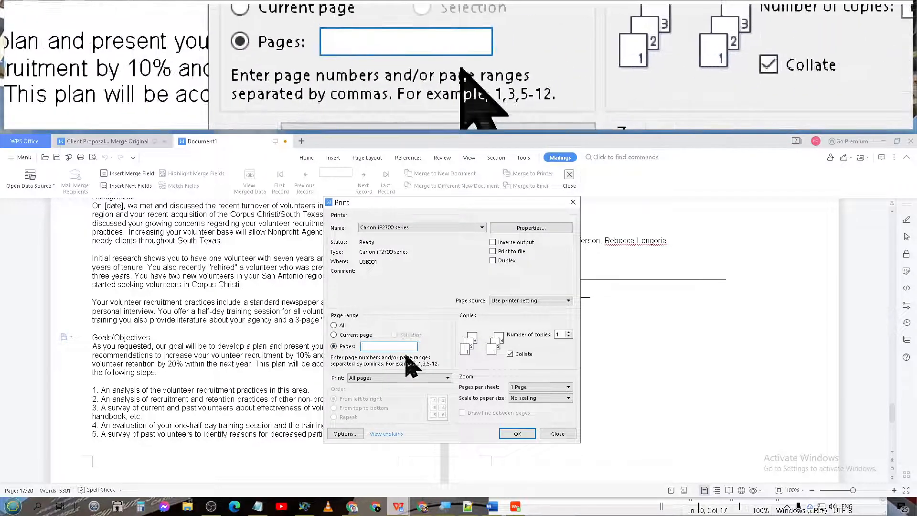
{"action": "left_click", "coordinate": [381, 347]}
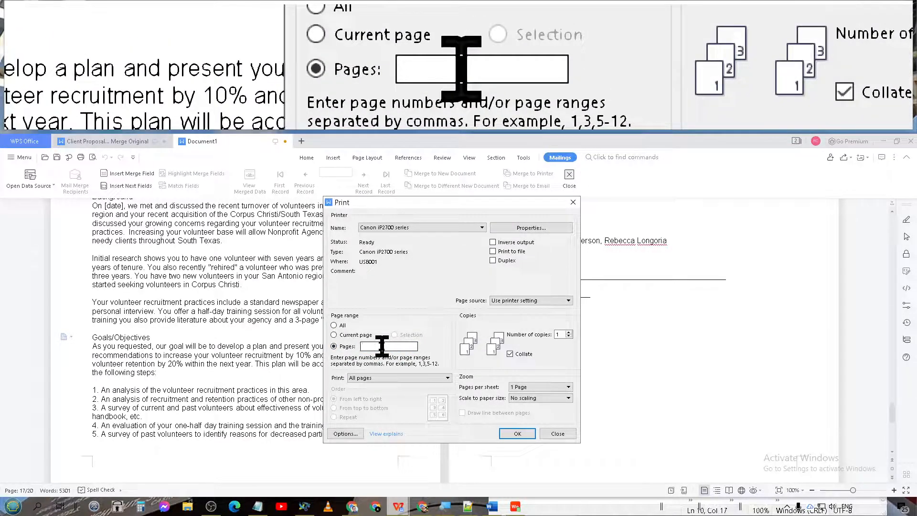
{"action": "type", "text": "1-"}
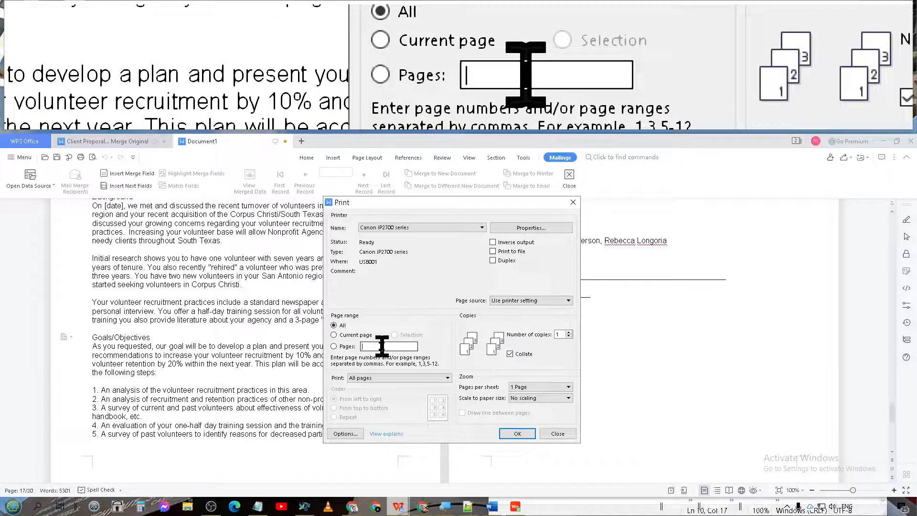
{"action": "type", "text": "-"}
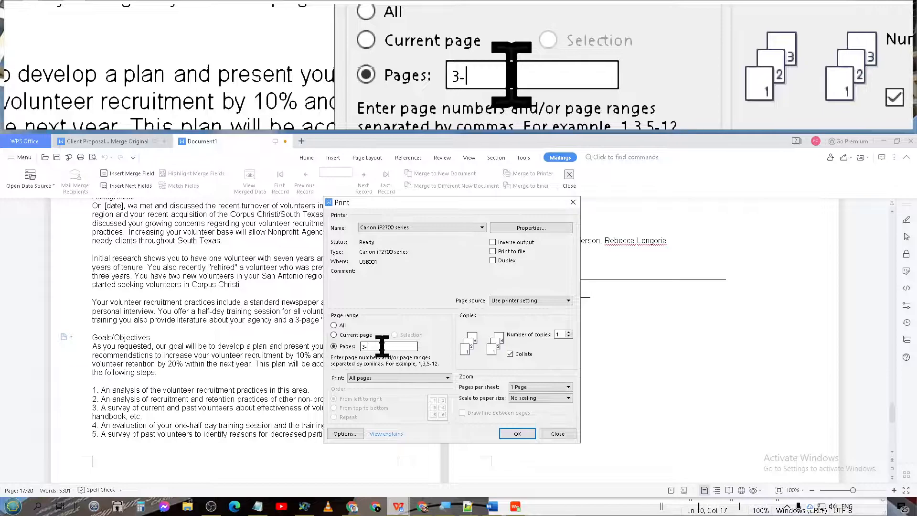
{"action": "type", "text": "5"}
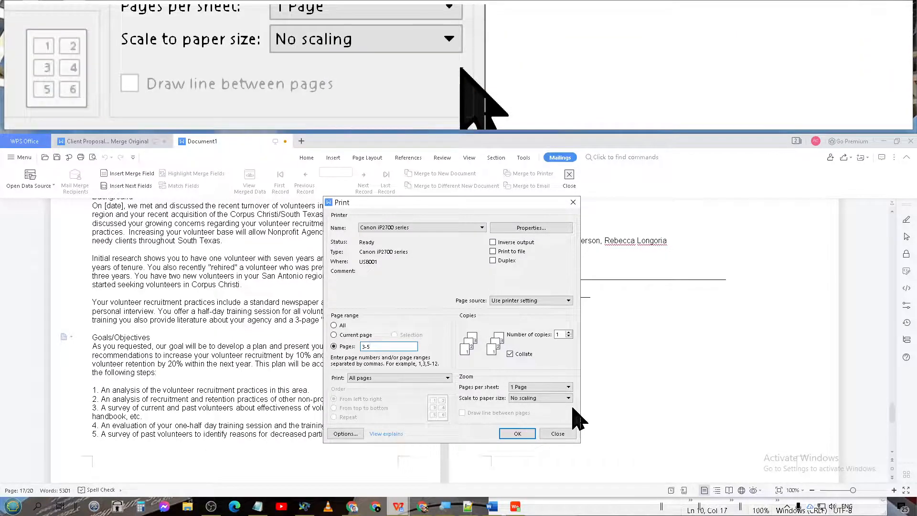
{"action": "key", "text": "BackSpace"}
{"action": "type", "text": "4"}
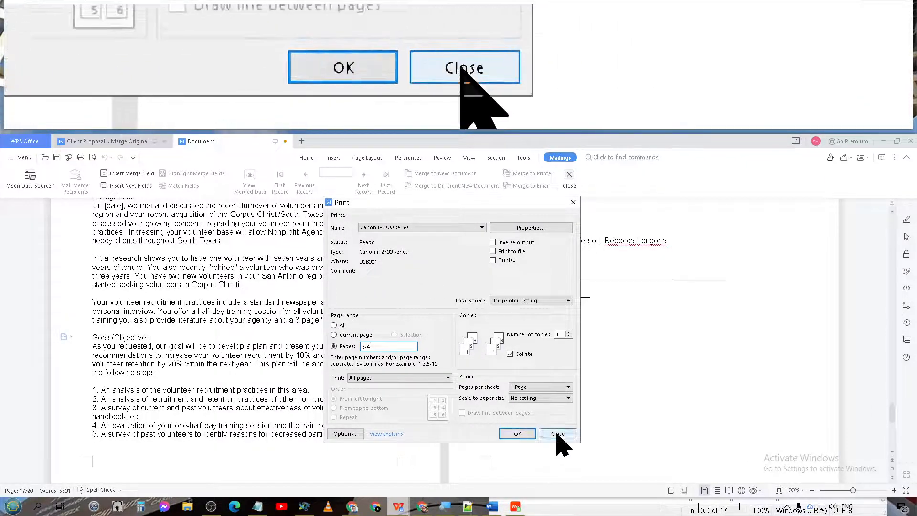
{"action": "left_click", "coordinate": [557, 434]}
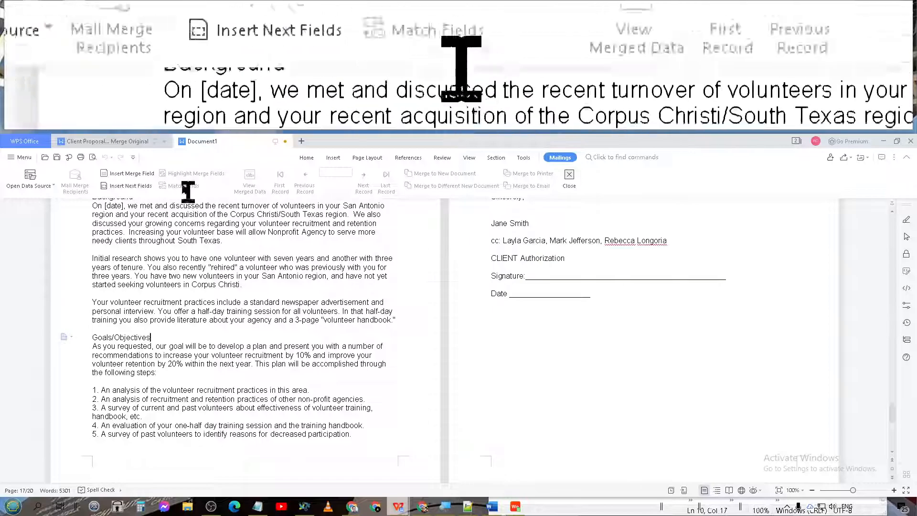
In the original proposal letter, start a merge to different new documents with Last Name as the filename field
{"action": "left_click", "coordinate": [99, 142]}
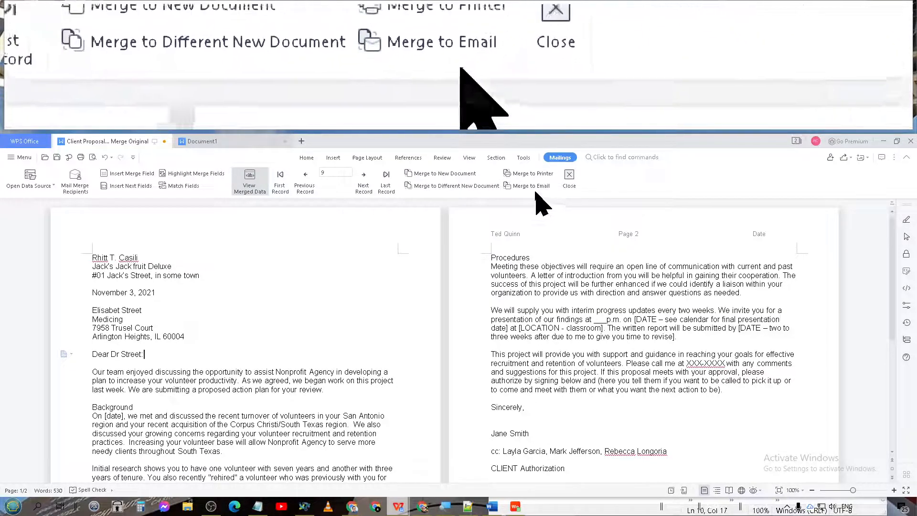
{"action": "left_click", "coordinate": [458, 189]}
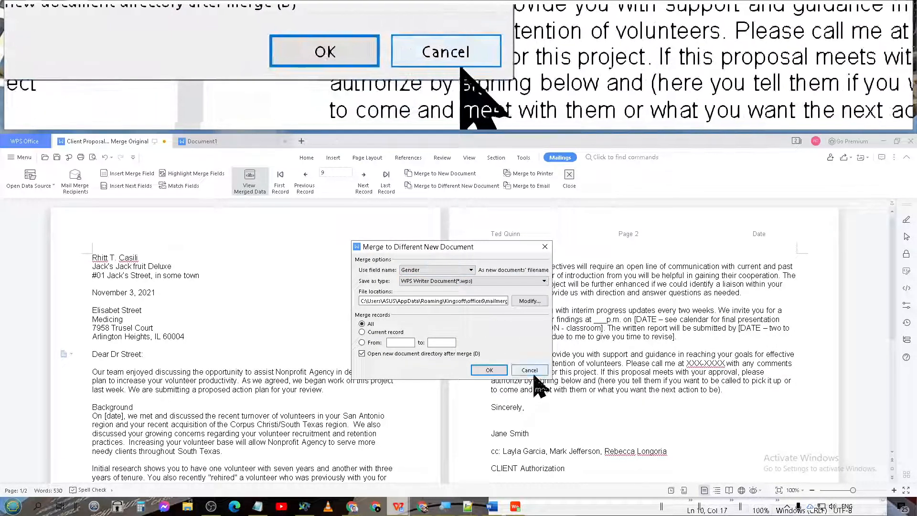
{"action": "left_click", "coordinate": [446, 271]}
{"action": "left_click", "coordinate": [445, 270]}
{"action": "left_click", "coordinate": [446, 270]}
{"action": "left_click", "coordinate": [446, 270]}
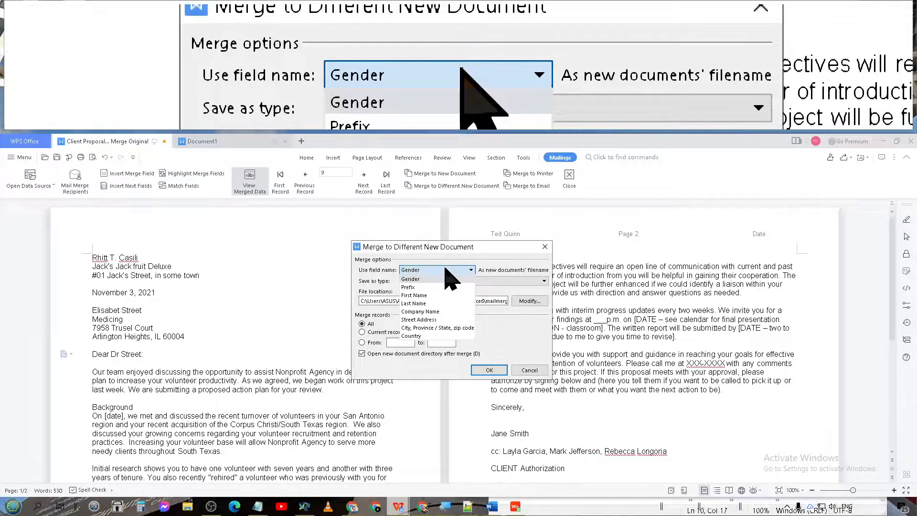
{"action": "left_click", "coordinate": [414, 303]}
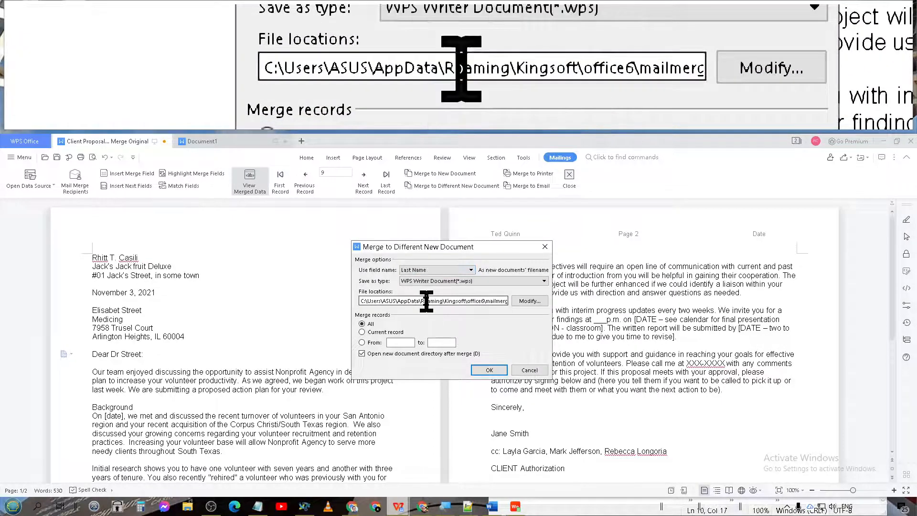
Merge all records into separate WPS Writer documents (*.wps) in the default mail merge folder
{"action": "left_click", "coordinate": [461, 281]}
{"action": "left_click", "coordinate": [461, 281]}
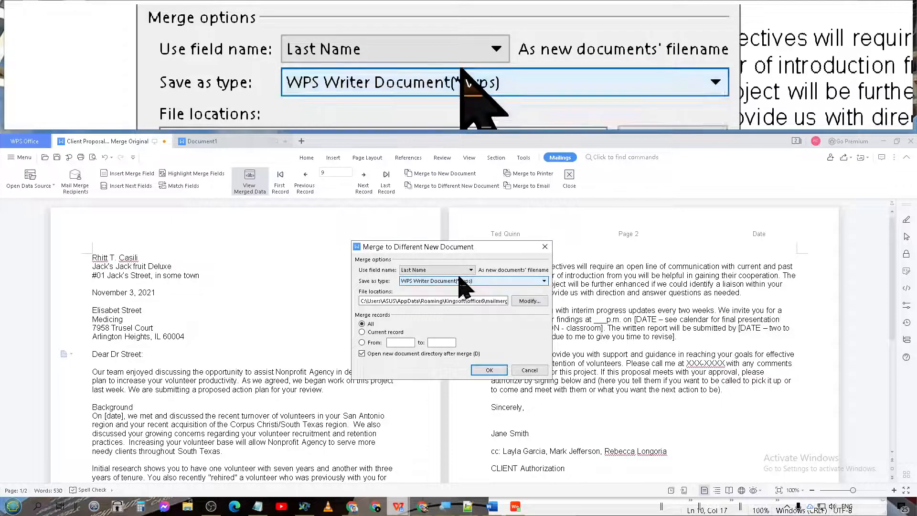
{"action": "left_click", "coordinate": [478, 301]}
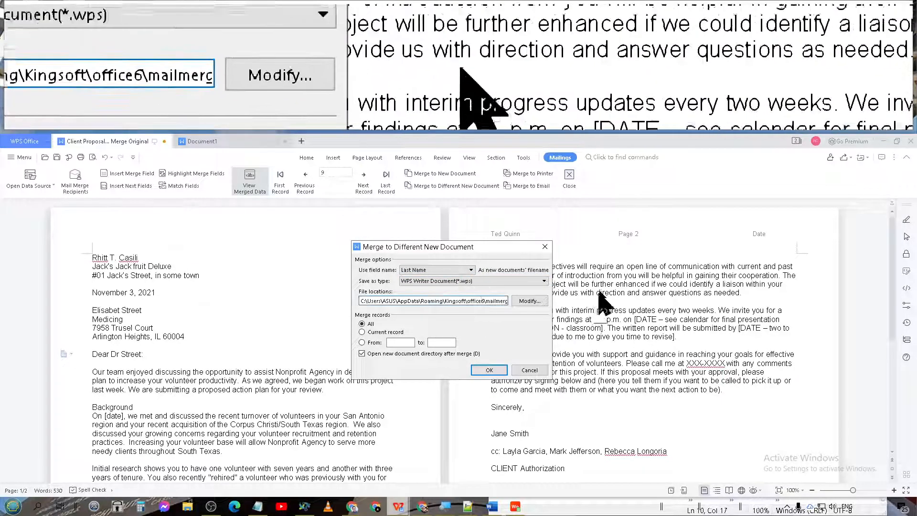
{"action": "key", "text": "End"}
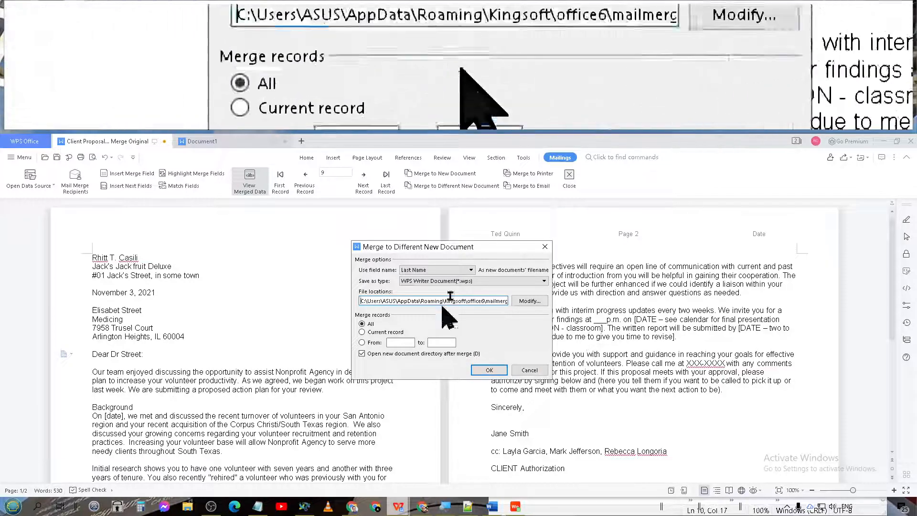
{"action": "left_click", "coordinate": [485, 372]}
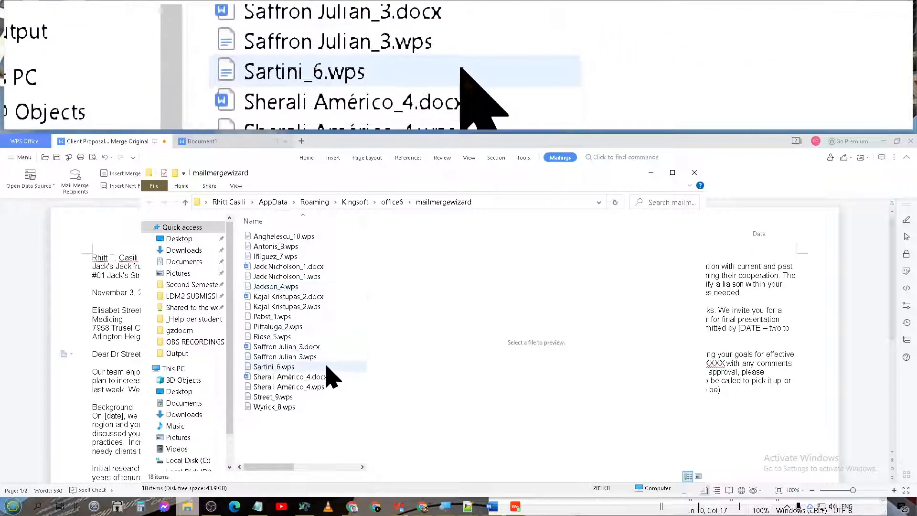
Delete all files from the mailmergewizard folder and return to the proposal letter
{"action": "left_click_drag", "start_coordinate": [317, 425], "coordinate": [243, 217]}
{"action": "key", "text": "Delete"}
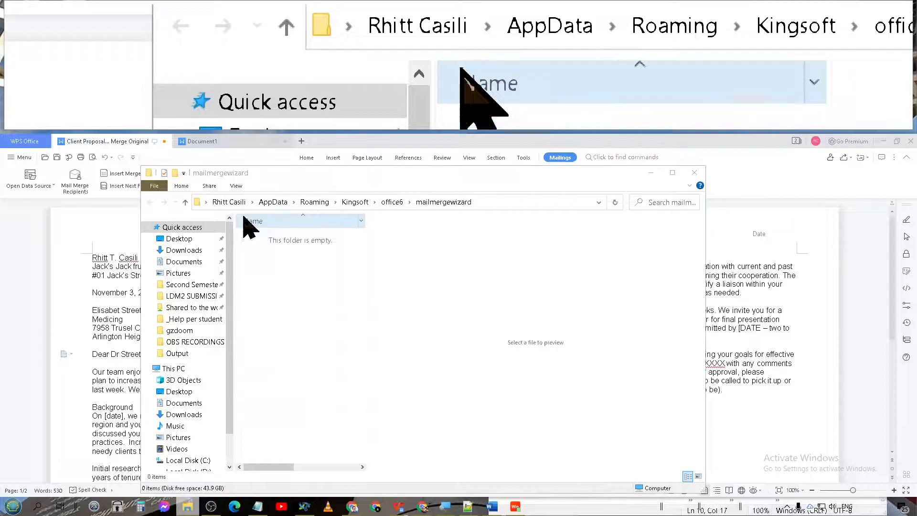
{"action": "left_click", "coordinate": [752, 286]}
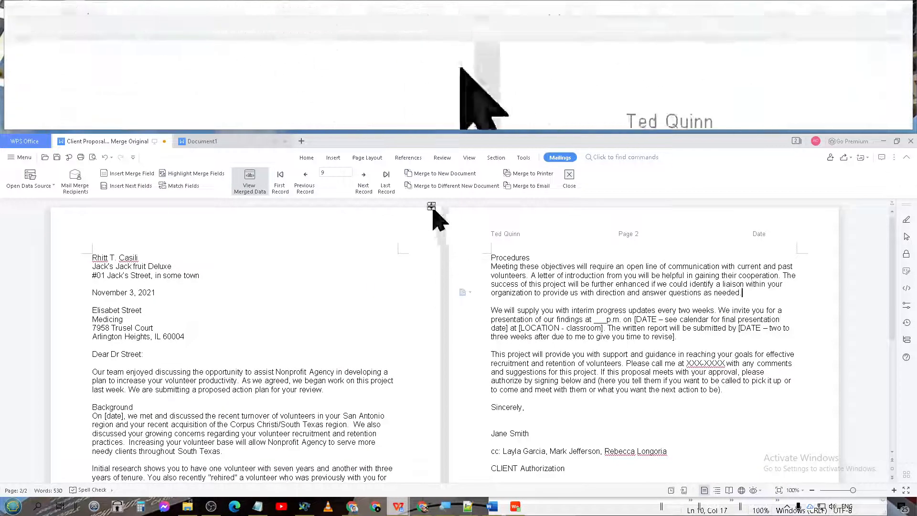
Merge all records into separate Microsoft Word documents (*.docx), using Last Name for the filenames
{"action": "left_click", "coordinate": [424, 189]}
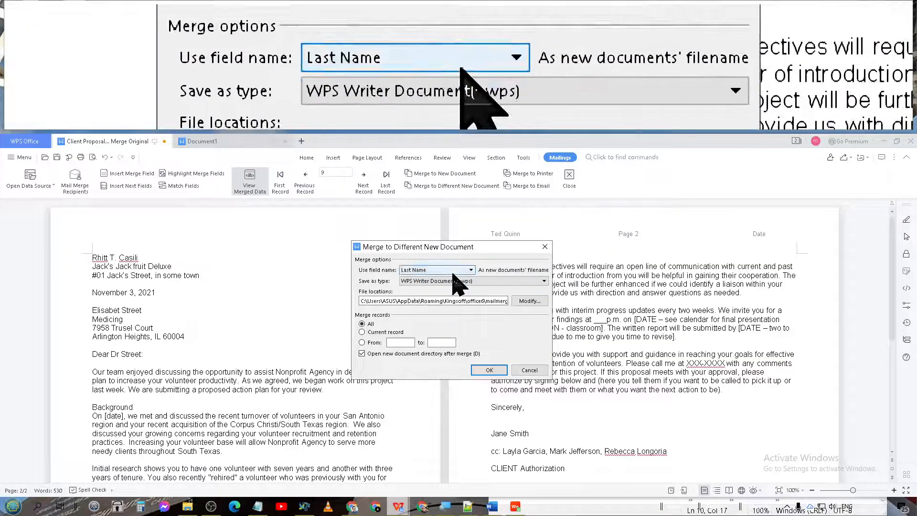
{"action": "left_click", "coordinate": [477, 282]}
{"action": "left_click", "coordinate": [479, 281]}
{"action": "left_click", "coordinate": [479, 282]}
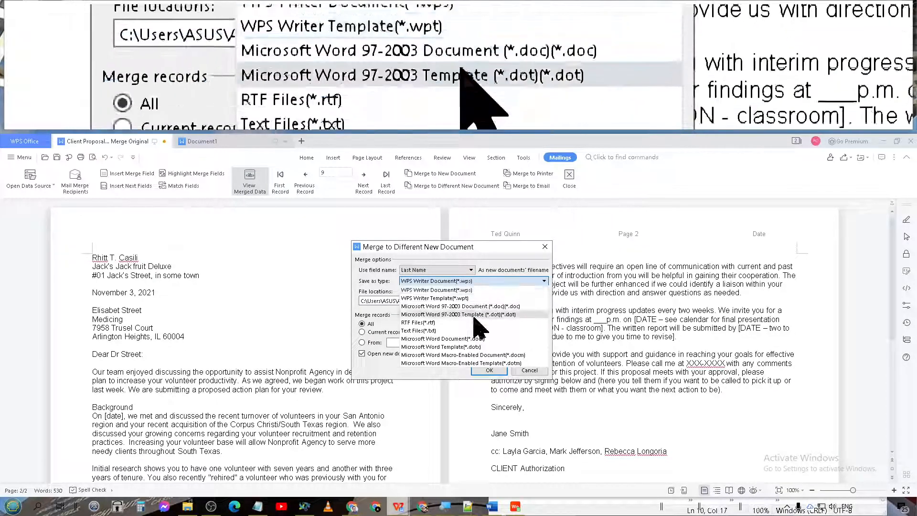
{"action": "left_click", "coordinate": [485, 264]}
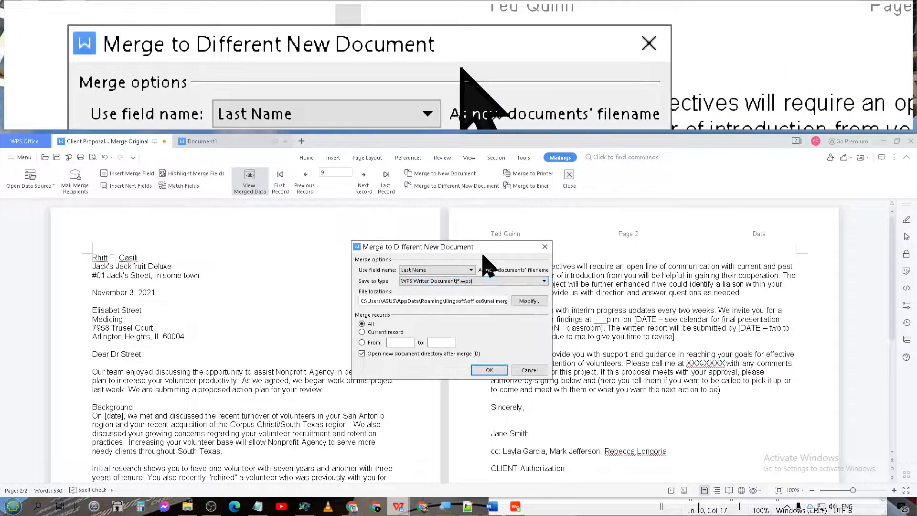
{"action": "left_click", "coordinate": [484, 281]}
{"action": "left_click", "coordinate": [504, 340]}
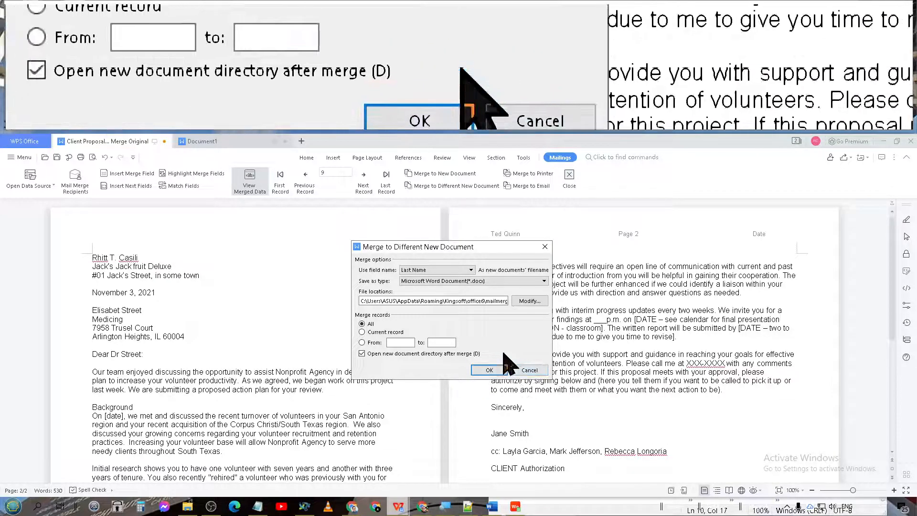
{"action": "left_click", "coordinate": [489, 371]}
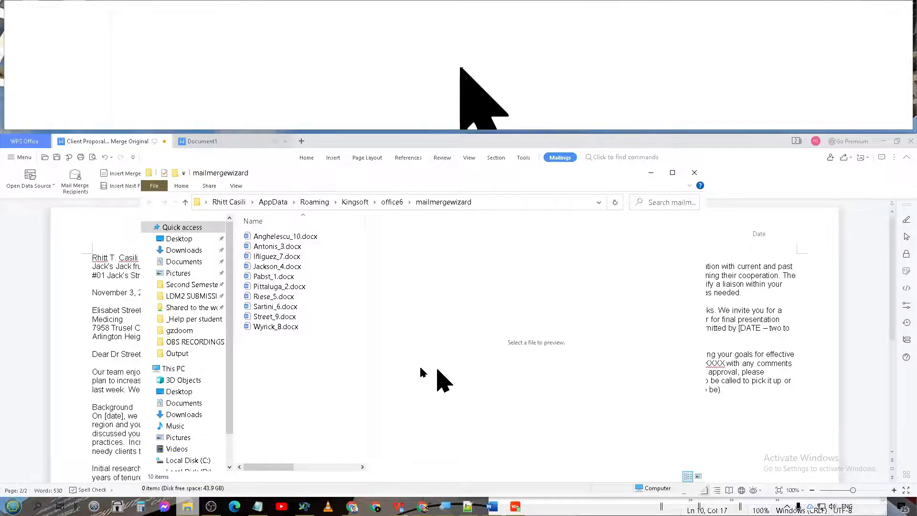
Place the mailmergewizard folder side by side with PROPOSAL RECIPIENTS.et and widen the Name column to show the full filenames
{"action": "left_click", "coordinate": [289, 237]}
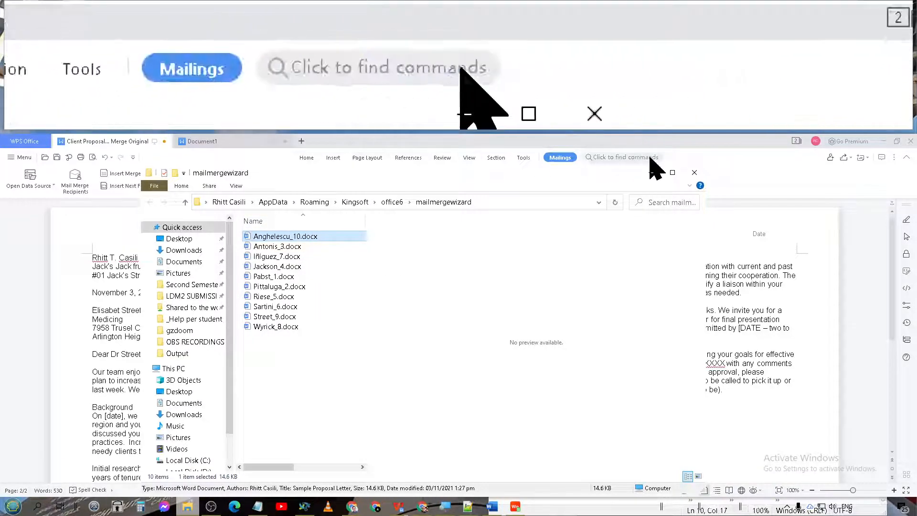
{"action": "left_click", "coordinate": [216, 155]}
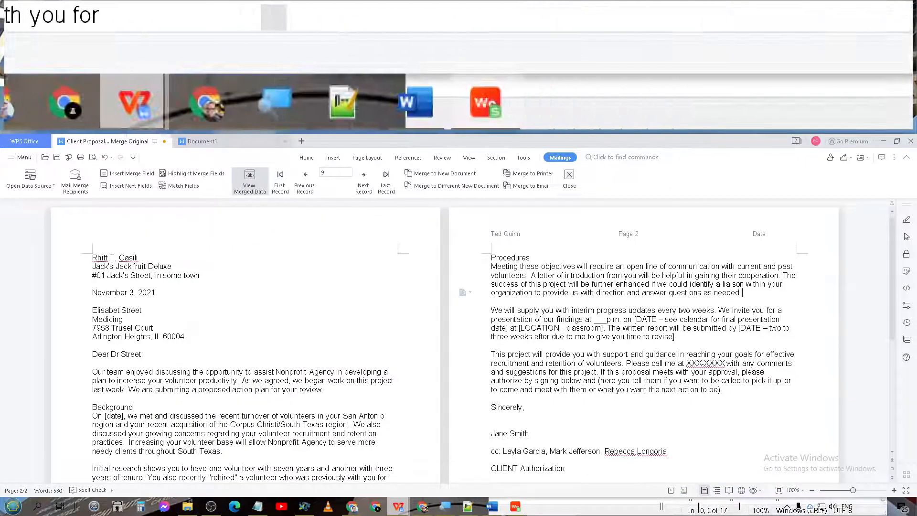
{"action": "left_click", "coordinate": [187, 507]}
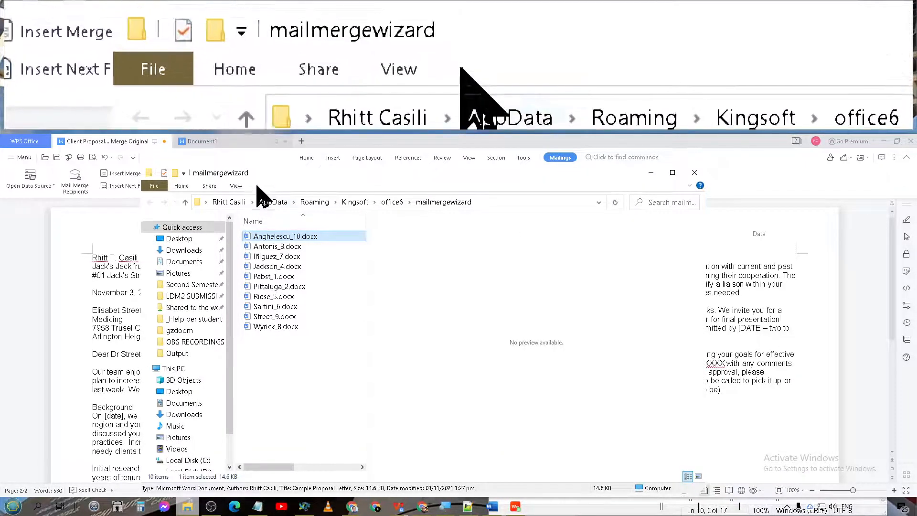
{"action": "left_click_drag", "start_coordinate": [631, 172], "coordinate": [2, 303]}
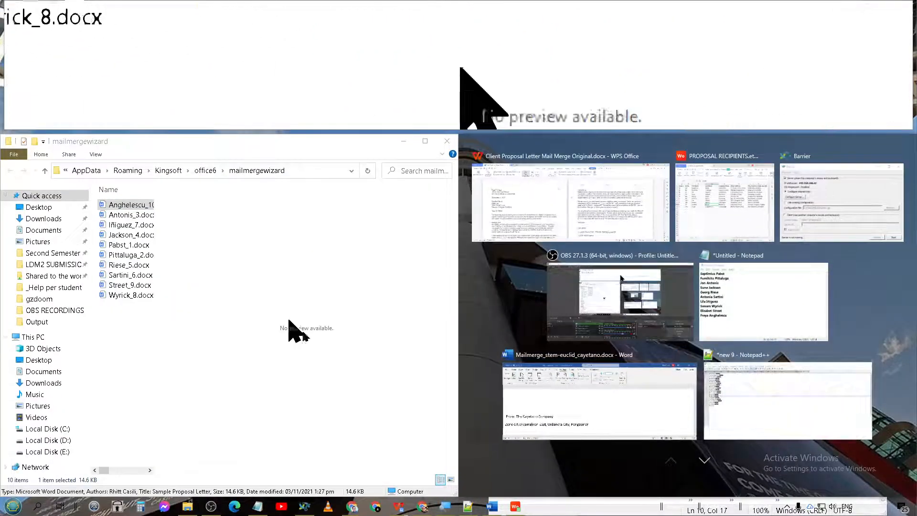
{"action": "left_click", "coordinate": [726, 201]}
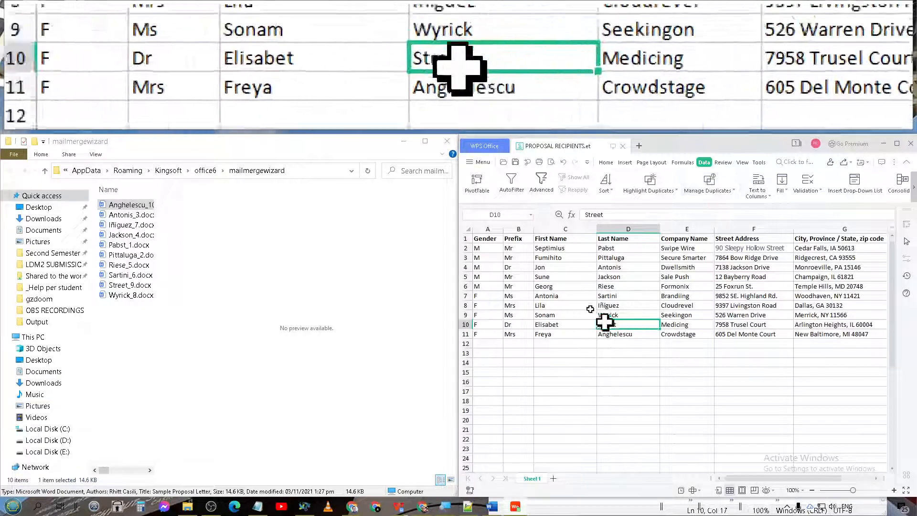
{"action": "double_click", "coordinate": [155, 191]}
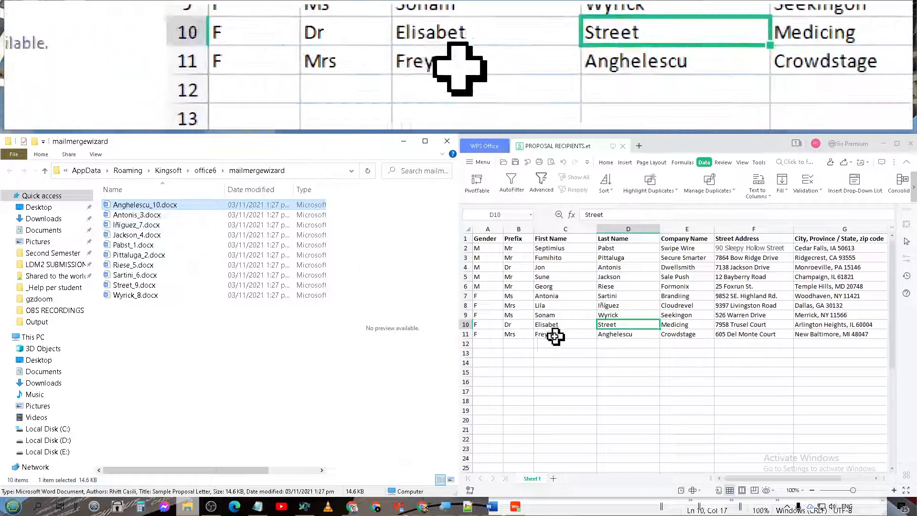
Compare the merged .docx filenames with the matching Last Name entries in PROPOSAL RECIPIENTS.et
{"action": "left_click", "coordinate": [619, 336]}
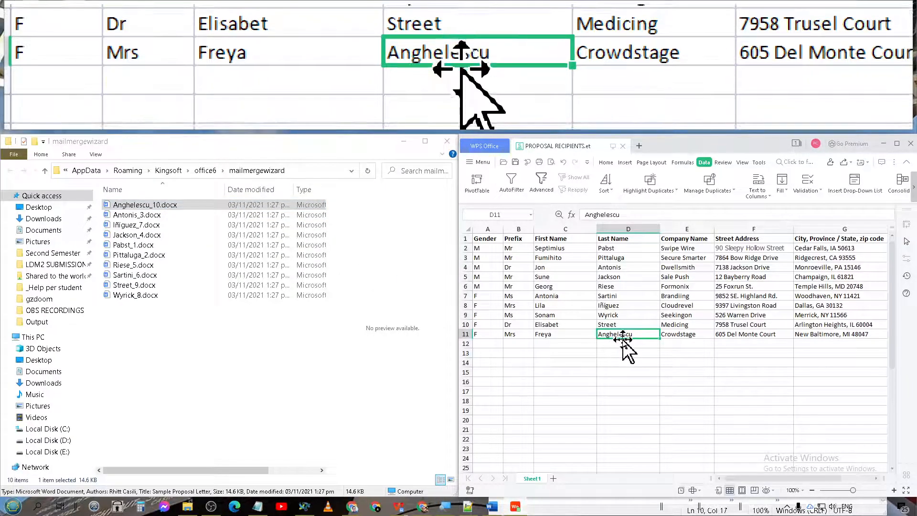
{"action": "left_click", "coordinate": [123, 216]}
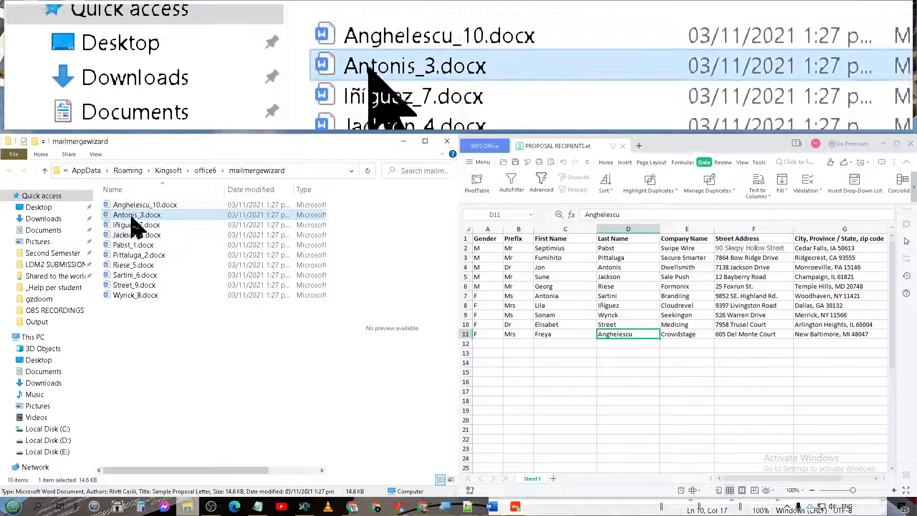
{"action": "left_click", "coordinate": [612, 267]}
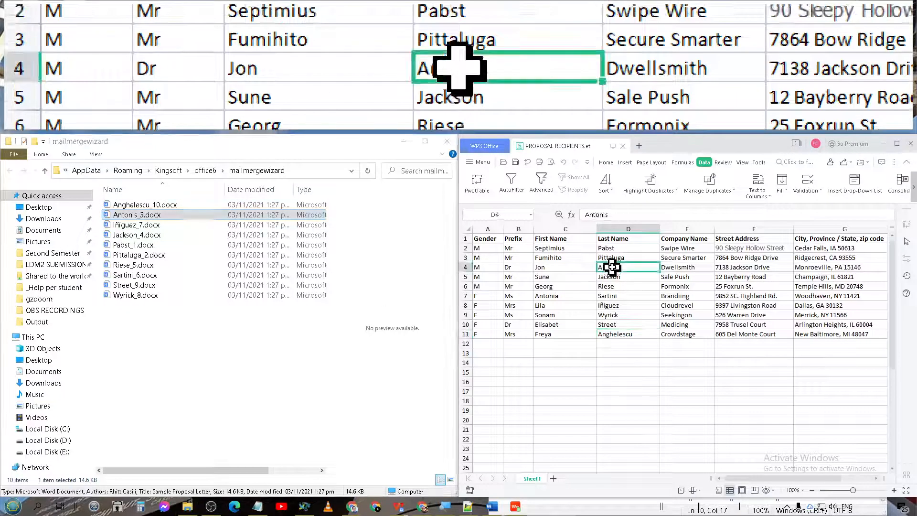
{"action": "left_click", "coordinate": [125, 225]}
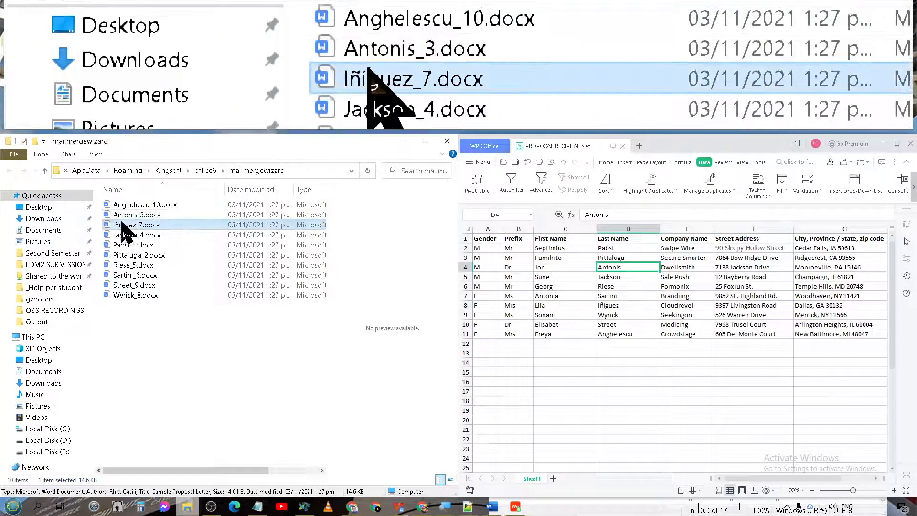
{"action": "left_click", "coordinate": [614, 306]}
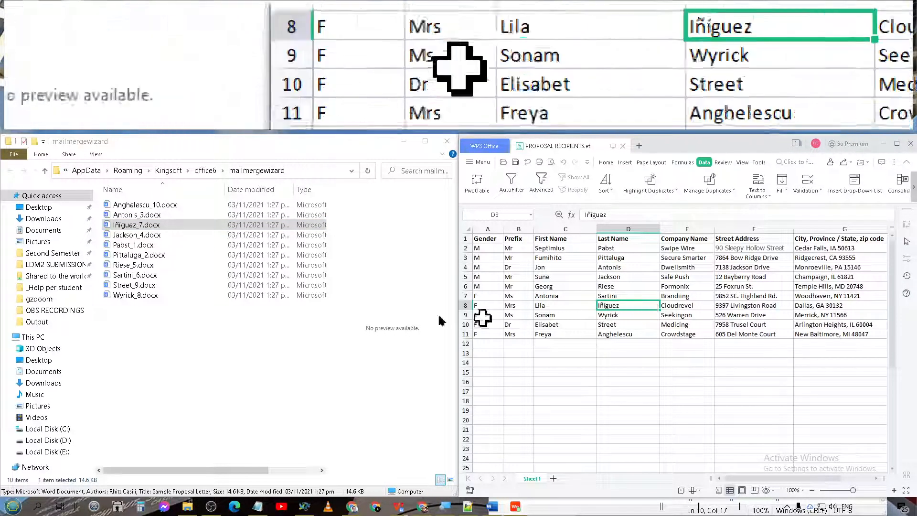
{"action": "left_click", "coordinate": [203, 328]}
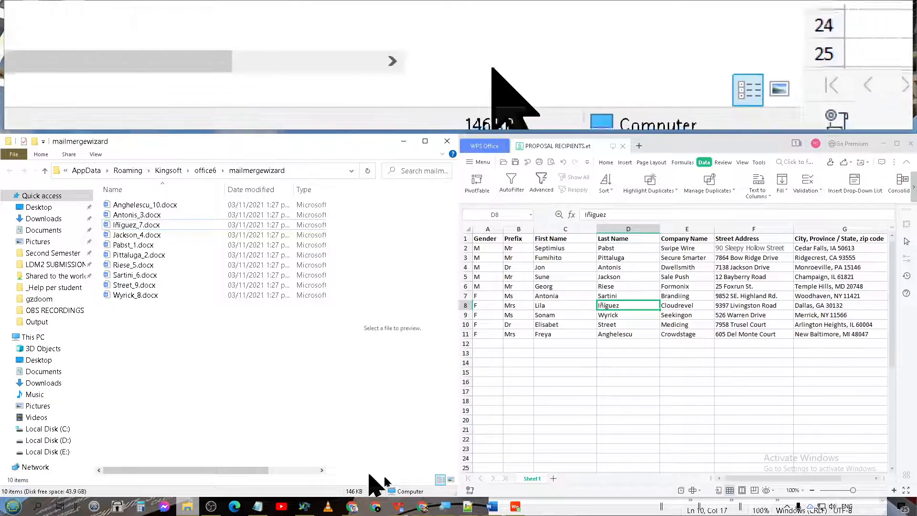
{"action": "left_click_drag", "start_coordinate": [239, 343], "coordinate": [117, 199]}
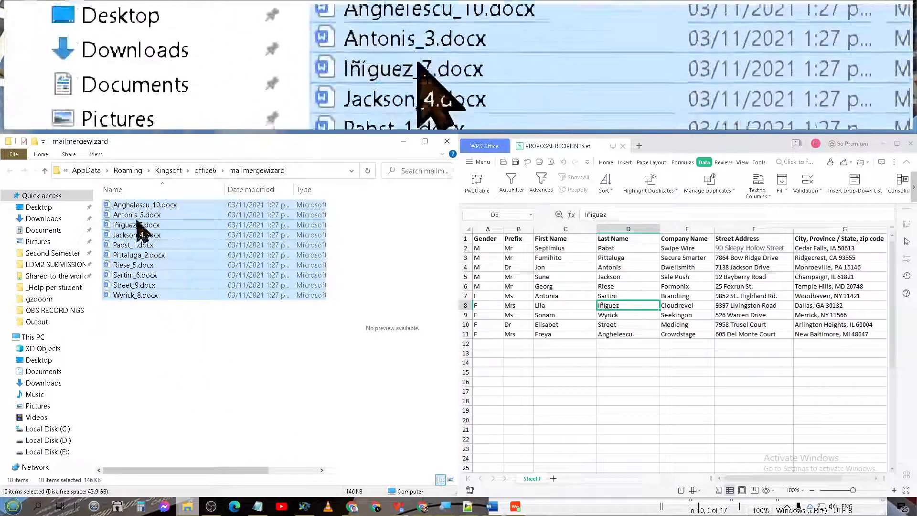
{"action": "left_click", "coordinate": [188, 362]}
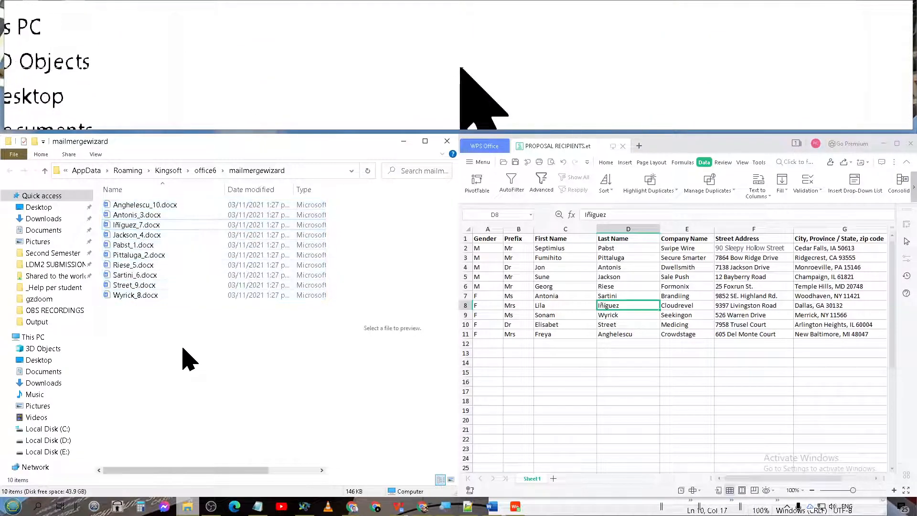
{"action": "left_click_drag", "start_coordinate": [180, 329], "coordinate": [107, 179]}
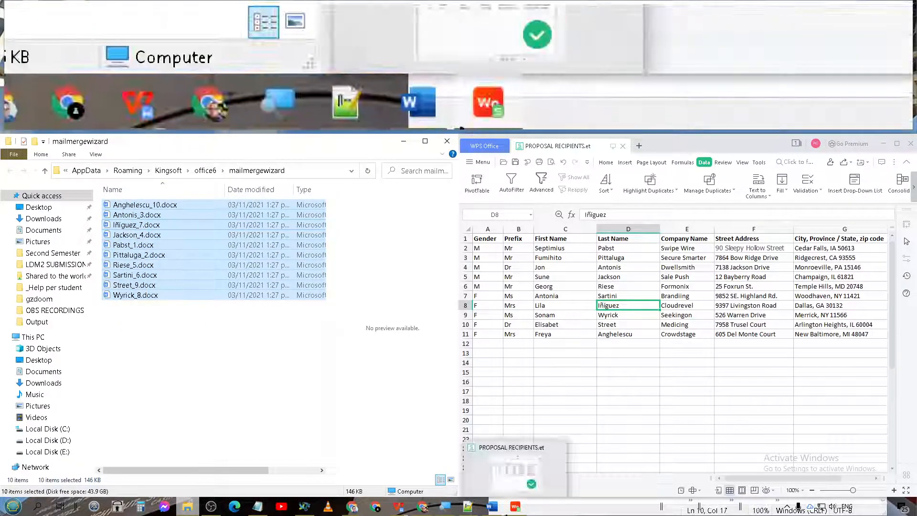
{"action": "left_click", "coordinate": [515, 506]}
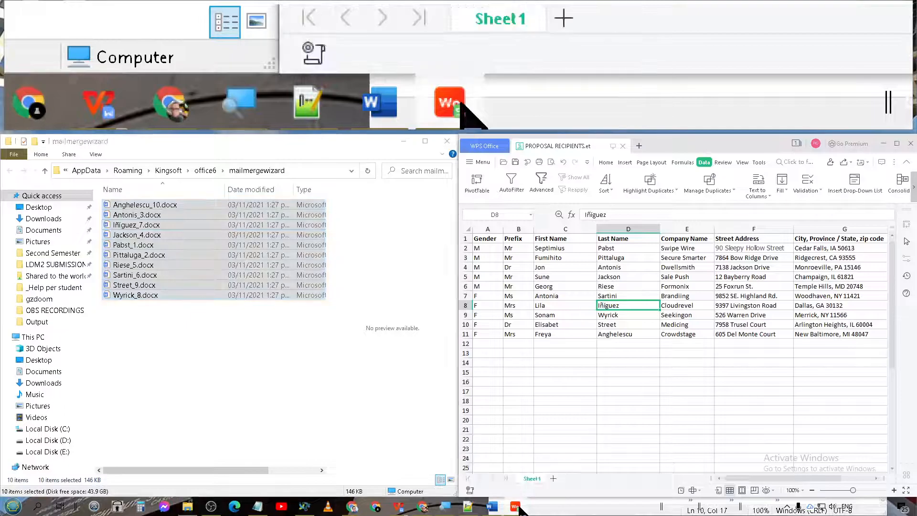
{"action": "left_click", "coordinate": [301, 401]}
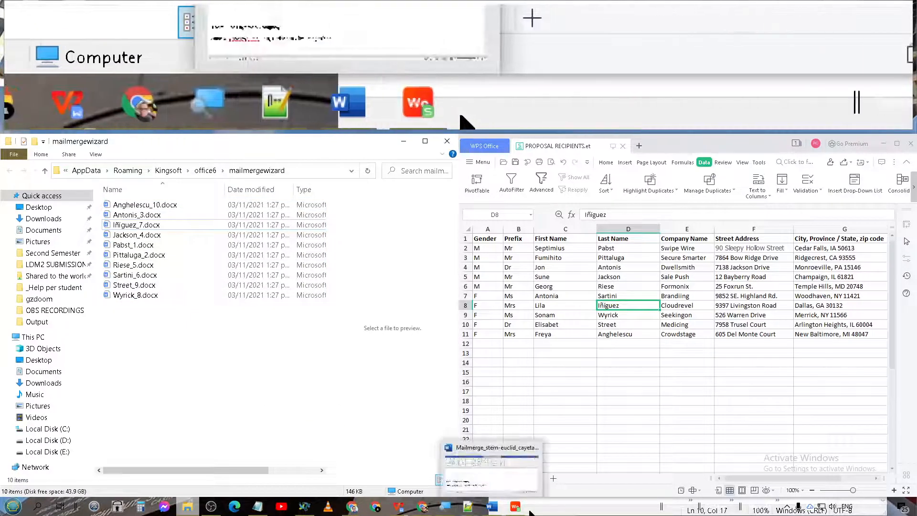
{"action": "mouse_move", "coordinate": [516, 510]}
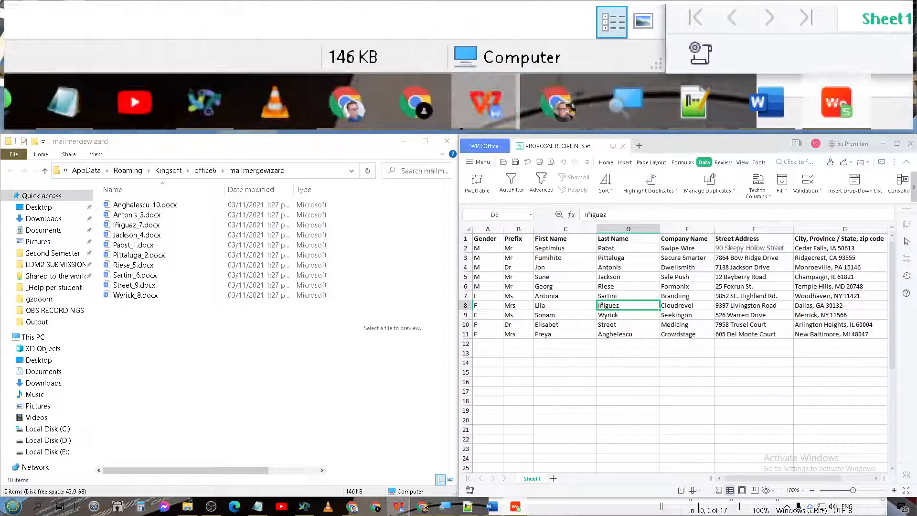
Return to the client proposal letter and review the merged recipient name and address block
{"action": "mouse_move", "coordinate": [389, 510]}
{"action": "left_click", "coordinate": [347, 470]}
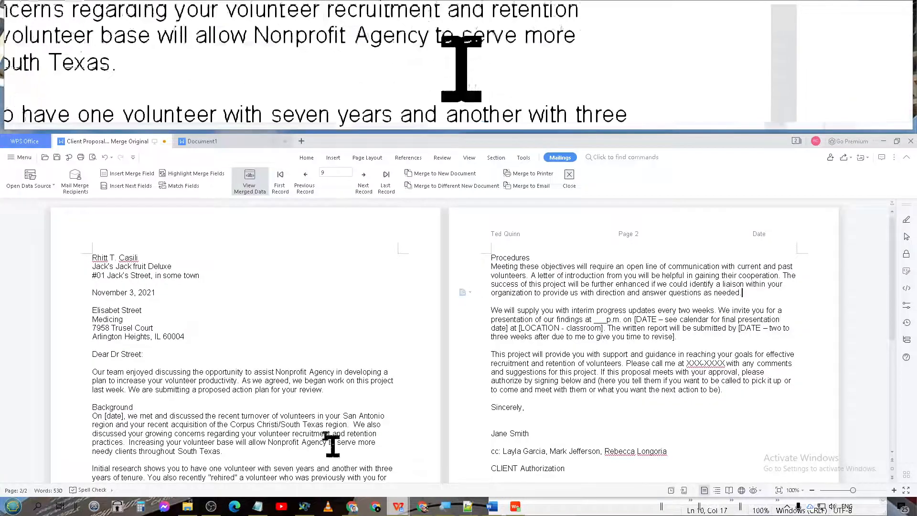
{"action": "scroll", "coordinate": [325, 412], "scroll_direction": "down", "scroll_amount": 3}
{"action": "scroll", "coordinate": [324, 412], "scroll_direction": "up", "scroll_amount": 3}
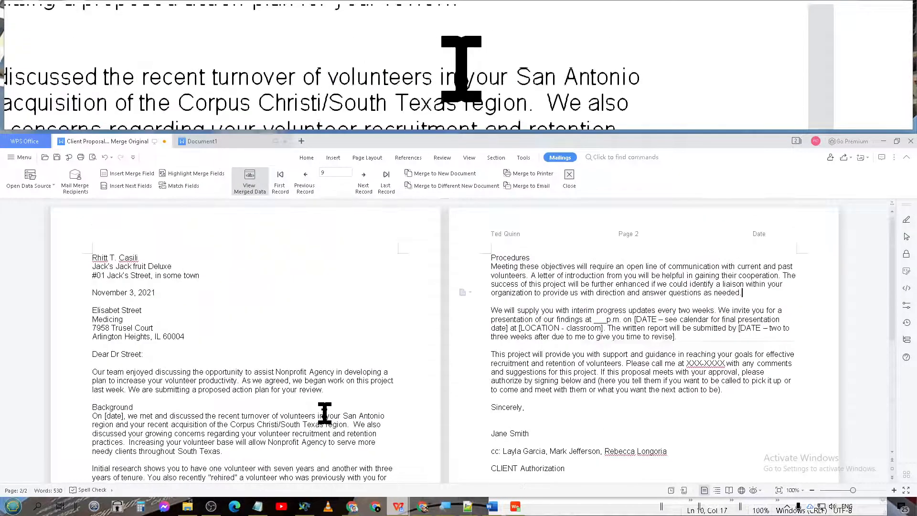
{"action": "left_click_drag", "start_coordinate": [194, 335], "coordinate": [2, 308]}
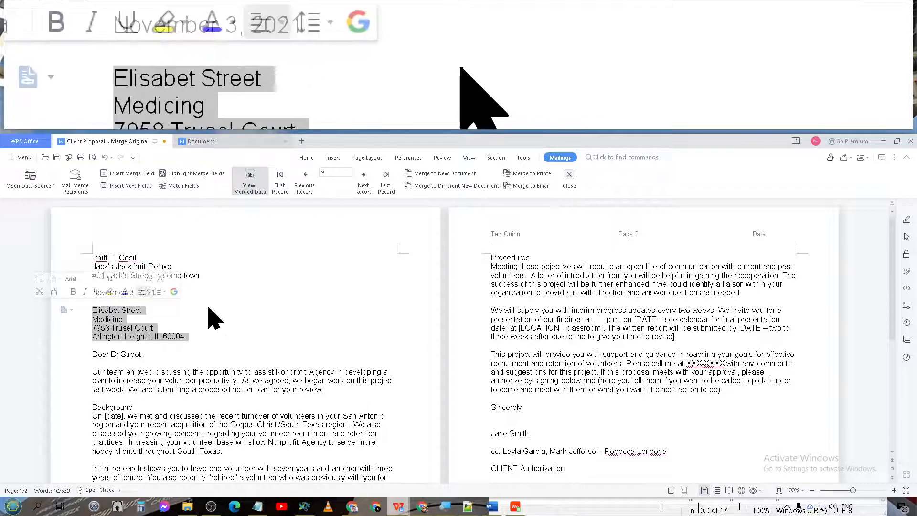
{"action": "left_click", "coordinate": [224, 344]}
{"action": "left_click", "coordinate": [204, 331]}
Return to the mailmergewizard folder and review the full set of merged .docx files
{"action": "left_click", "coordinate": [188, 510]}
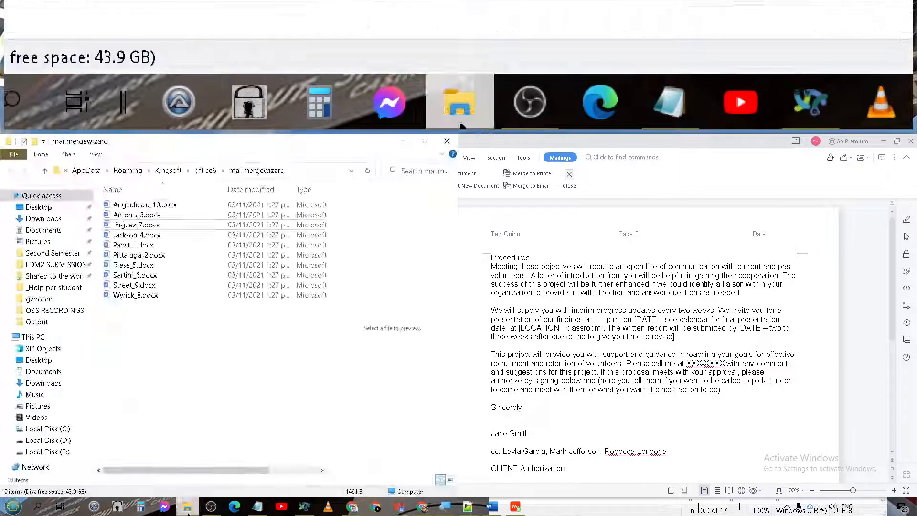
{"action": "left_click_drag", "start_coordinate": [221, 318], "coordinate": [106, 191]}
{"action": "left_click", "coordinate": [202, 306]}
{"action": "left_click_drag", "start_coordinate": [190, 340], "coordinate": [101, 196]}
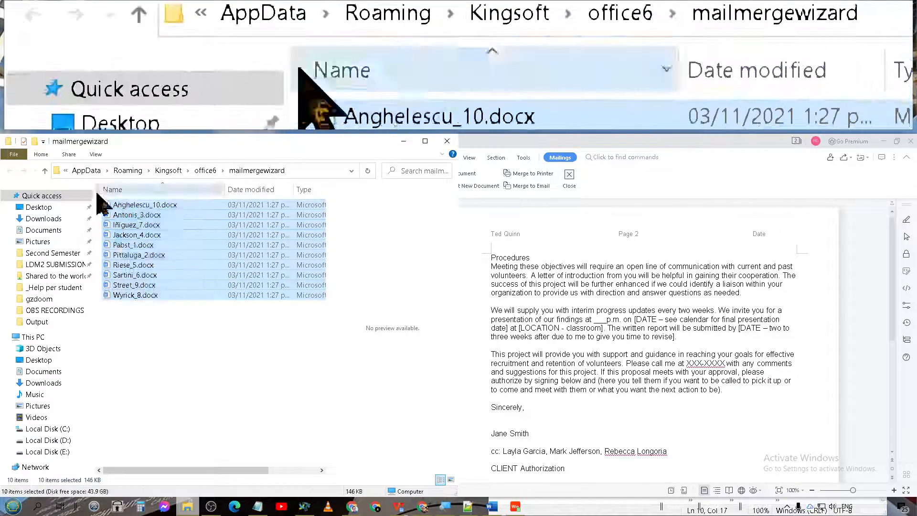
{"action": "left_click", "coordinate": [221, 364]}
{"action": "left_click_drag", "start_coordinate": [230, 354], "coordinate": [105, 189]}
{"action": "left_click", "coordinate": [224, 437]}
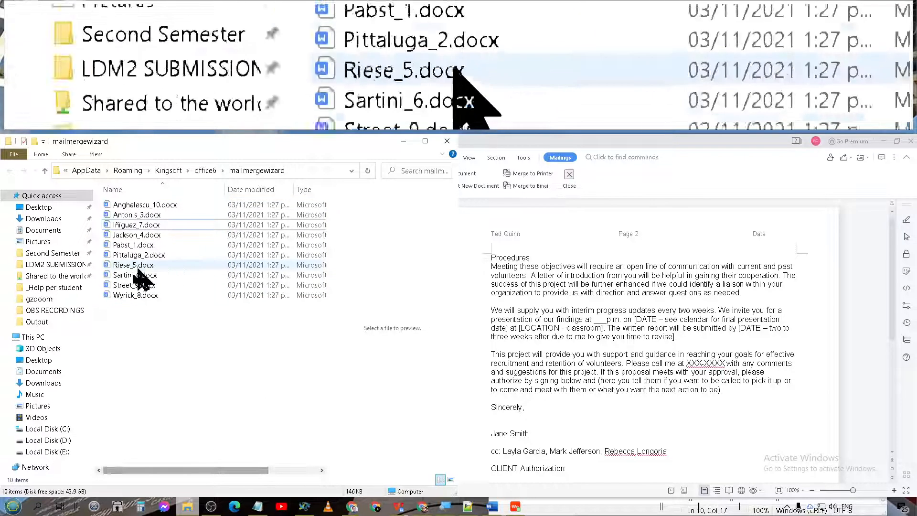
{"action": "mouse_move", "coordinate": [505, 508]}
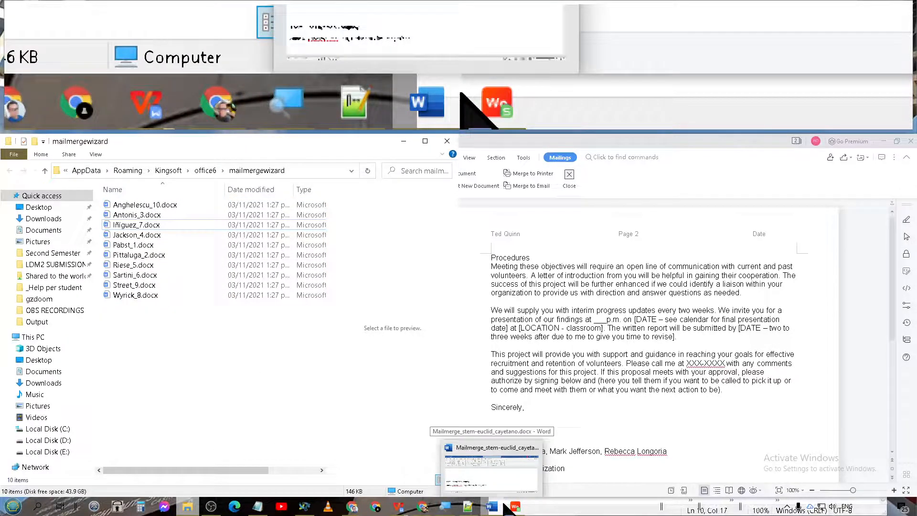
{"action": "left_click", "coordinate": [515, 508]}
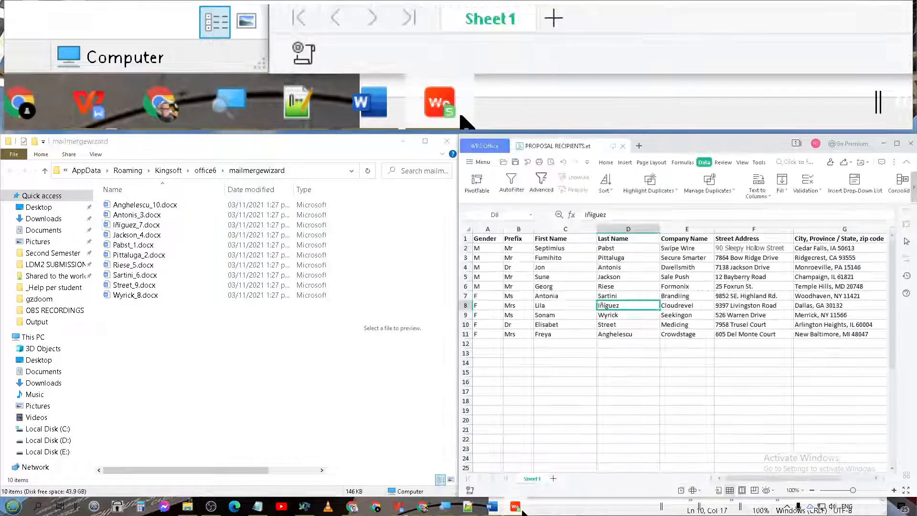
{"action": "left_click", "coordinate": [521, 509]}
{"action": "mouse_move", "coordinate": [400, 509]}
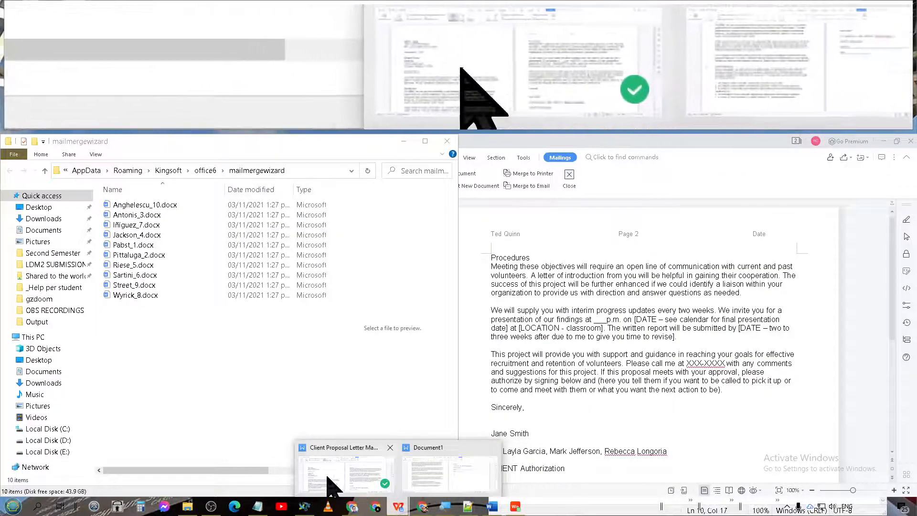
{"action": "left_click", "coordinate": [328, 476]}
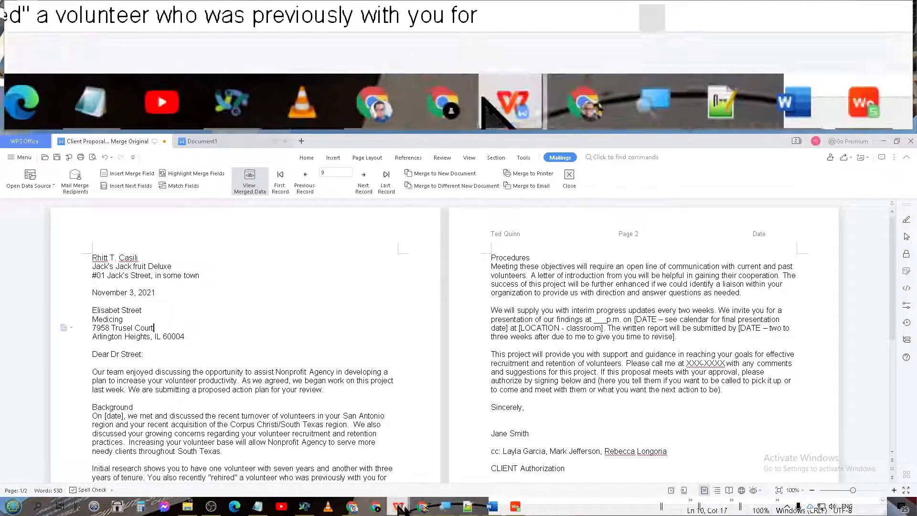
{"action": "left_click", "coordinate": [449, 481]}
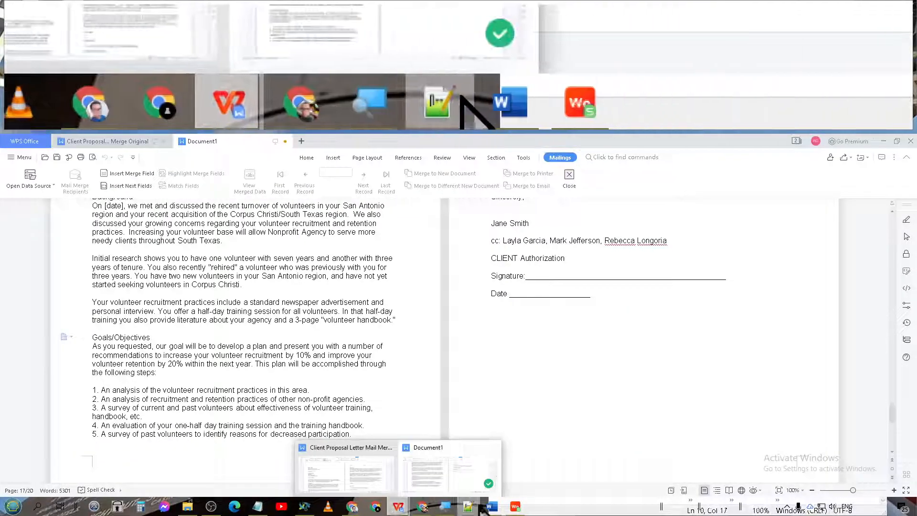
Switch to the mail merge document in Microsoft Word and examine its available mail merge rules
{"action": "left_click", "coordinate": [493, 507]}
{"action": "scroll", "coordinate": [284, 371], "scroll_direction": "down", "scroll_amount": 3}
{"action": "scroll", "coordinate": [298, 375], "scroll_direction": "up", "scroll_amount": 3}
{"action": "scroll", "coordinate": [299, 375], "scroll_direction": "up", "scroll_amount": 1}
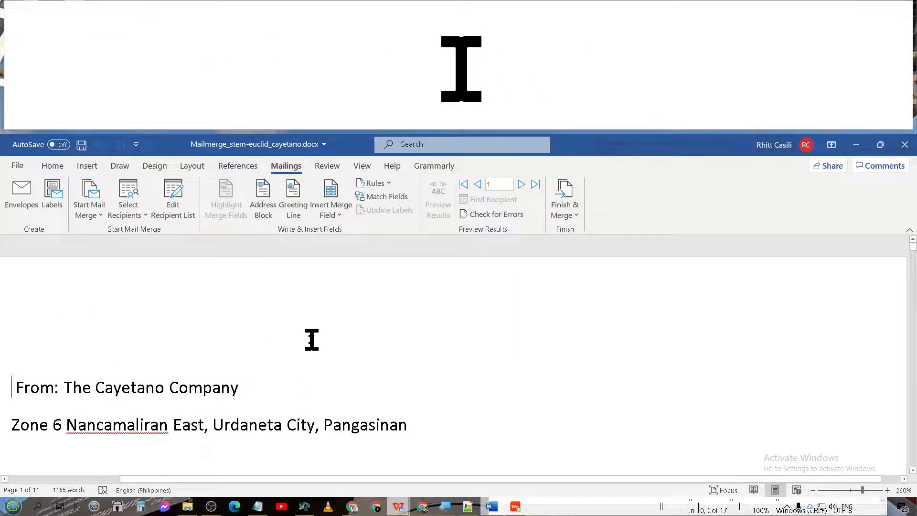
{"action": "mouse_move", "coordinate": [423, 502]}
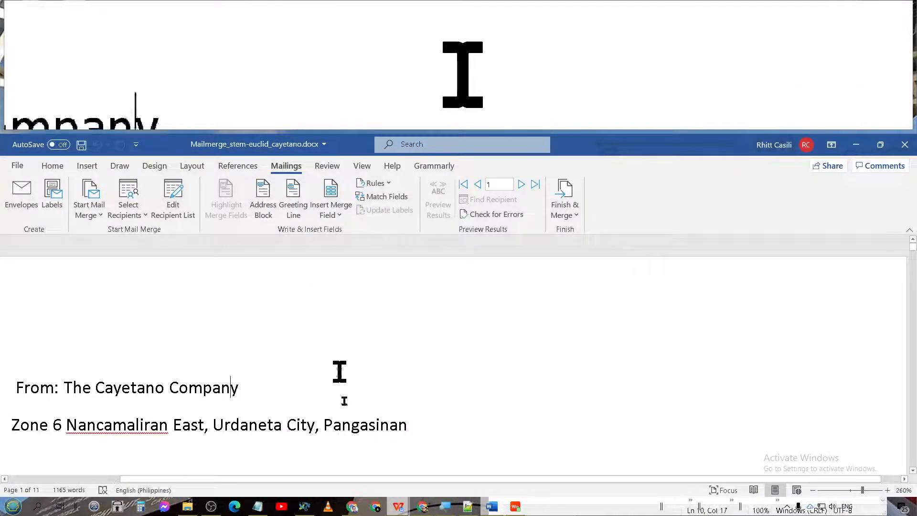
{"action": "left_click", "coordinate": [374, 183]}
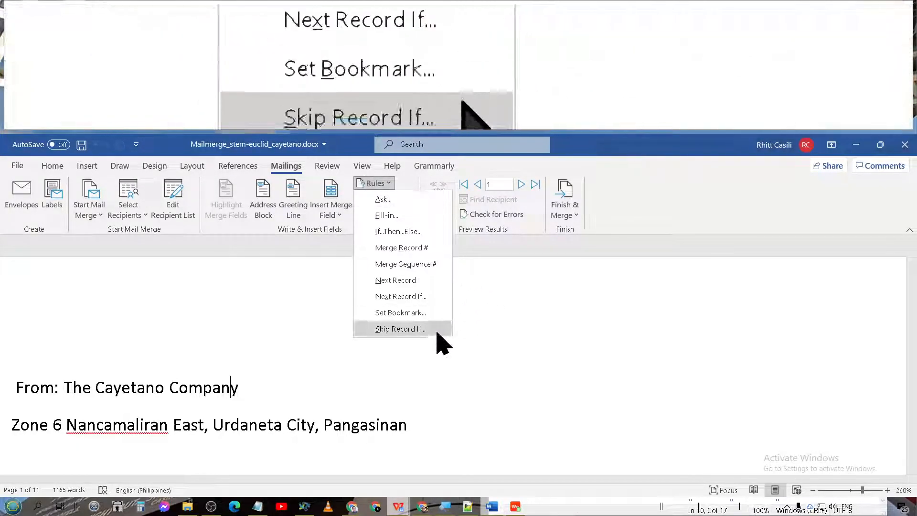
{"action": "left_click", "coordinate": [401, 187]}
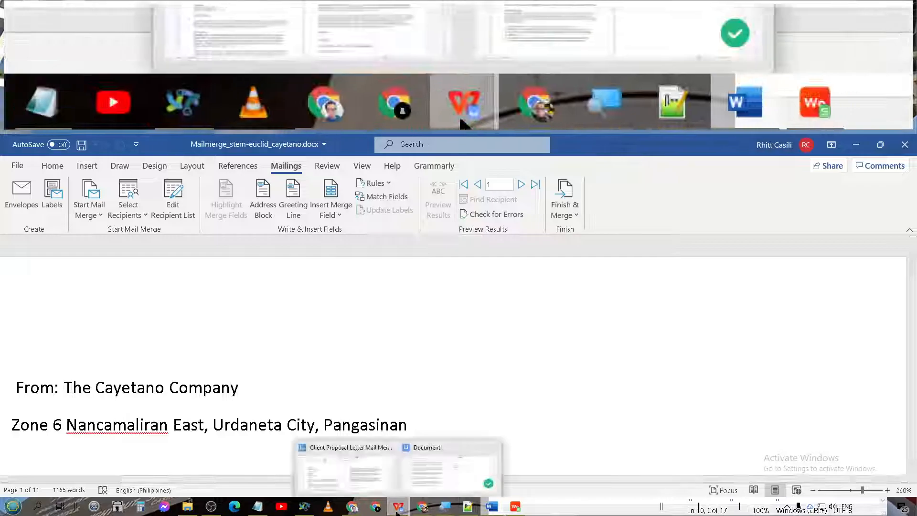
Return to the client proposal letter in WPS Writer and review its recipient block and the merged Document1
{"action": "left_click", "coordinate": [379, 492]}
{"action": "left_click", "coordinate": [210, 346]}
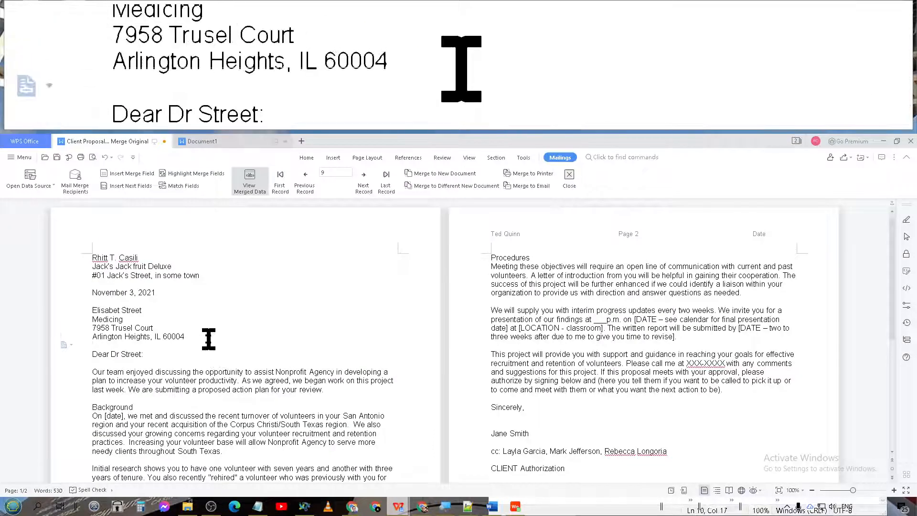
{"action": "left_click_drag", "start_coordinate": [209, 339], "coordinate": [94, 287]}
{"action": "left_click", "coordinate": [219, 349]}
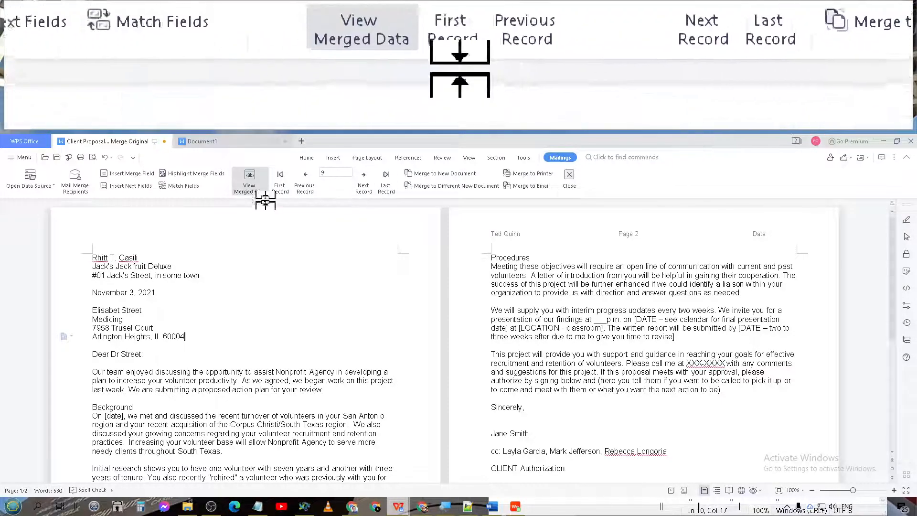
{"action": "left_click", "coordinate": [218, 142]}
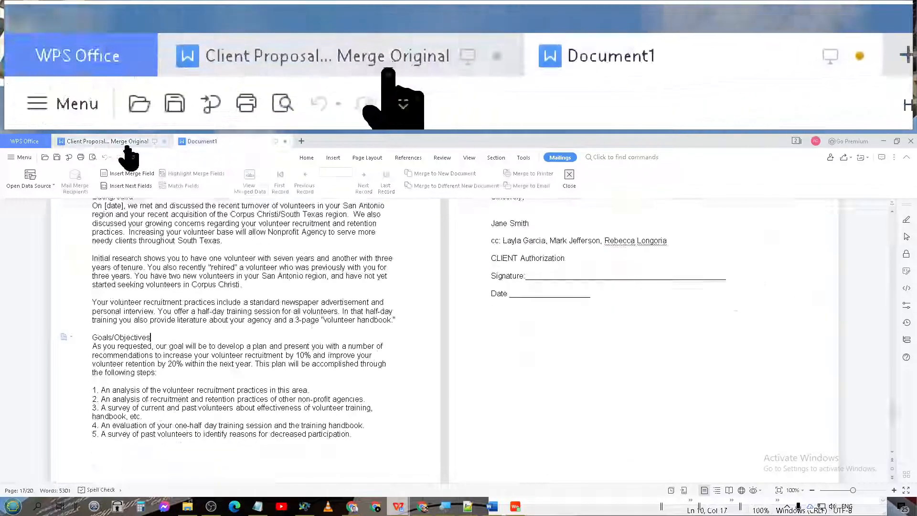
{"action": "left_click", "coordinate": [125, 143]}
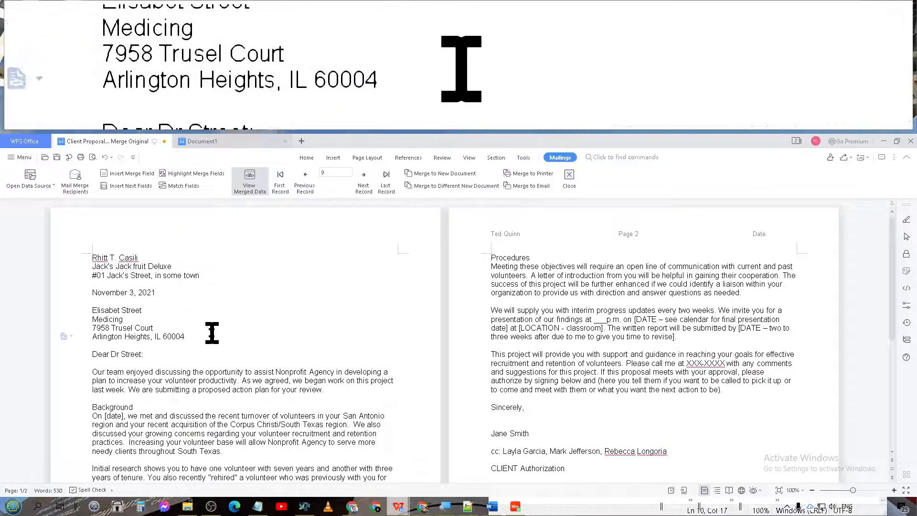
Turn the proposal letter's merged data view off and back on to compare the merge fields with the record
{"action": "triple_click", "coordinate": [212, 332]}
{"action": "left_click", "coordinate": [314, 369]}
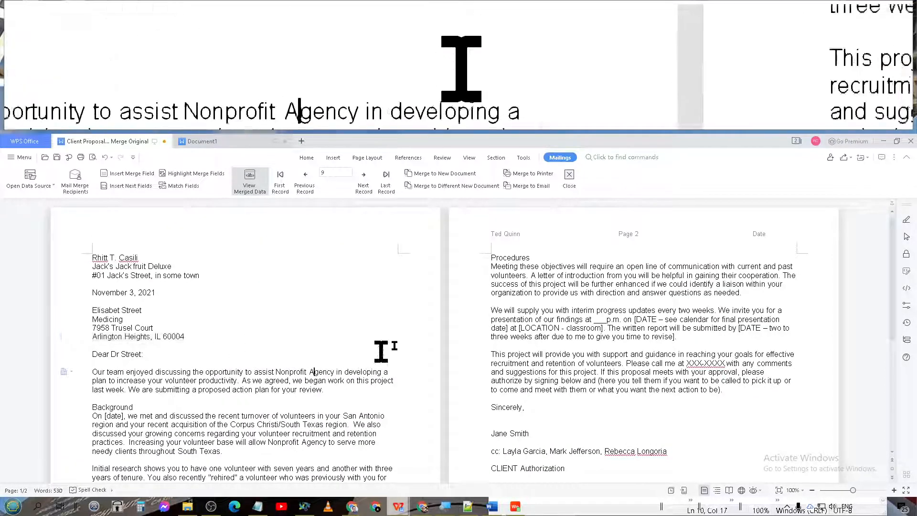
{"action": "left_click", "coordinate": [249, 184]}
{"action": "left_click", "coordinate": [250, 184]}
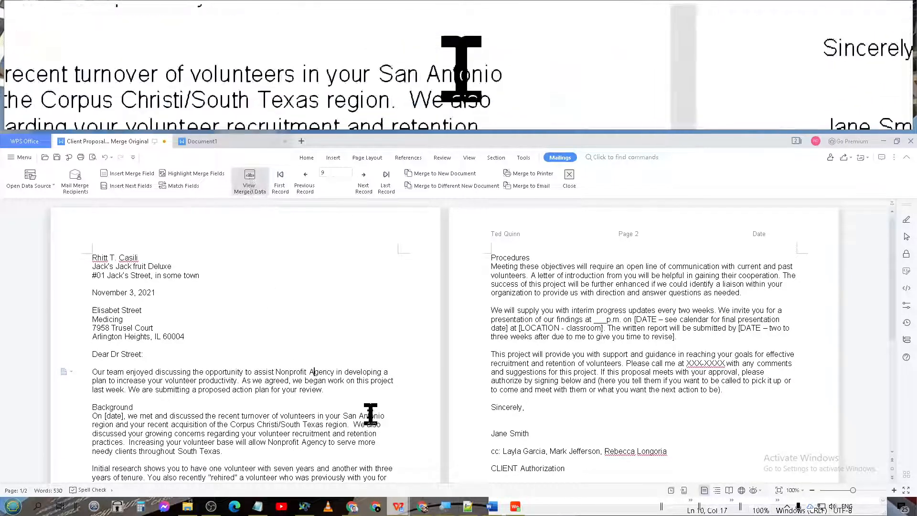